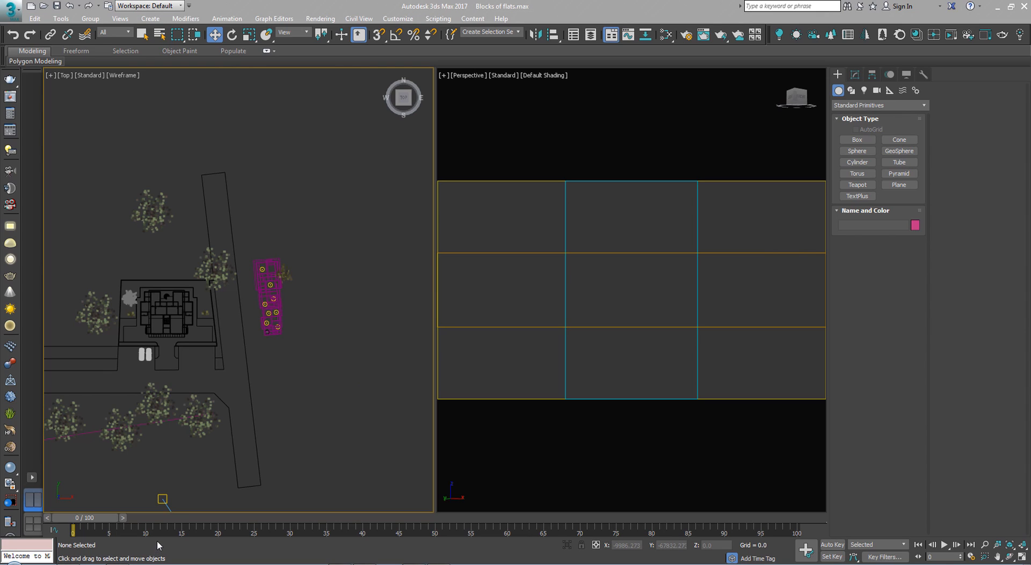
Step: Switch to the browser and read the article section explaining what exposure is in cameras
{"action": "left_click", "coordinate": [155, 564]}
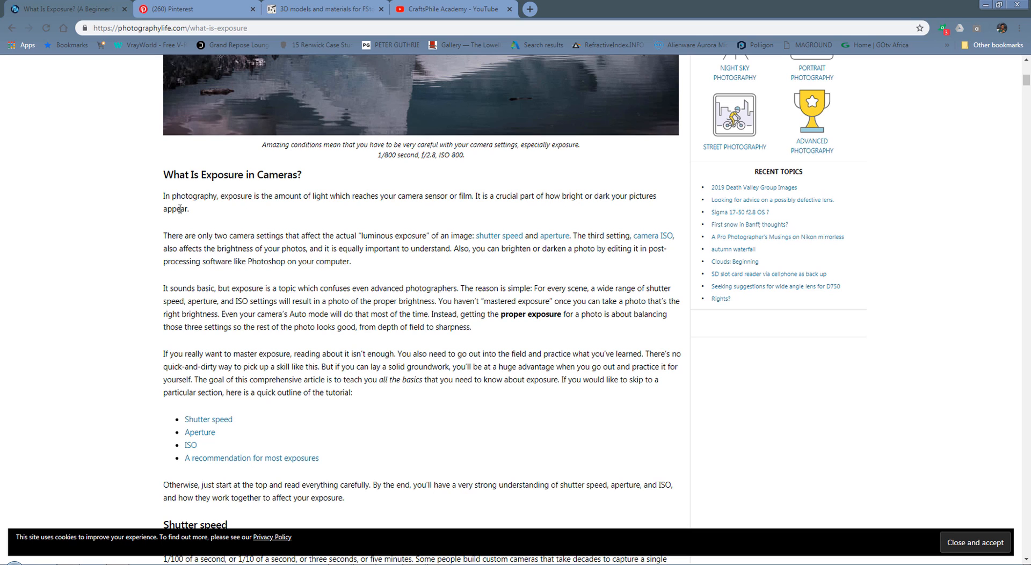
{"action": "left_click", "coordinate": [987, 6]}
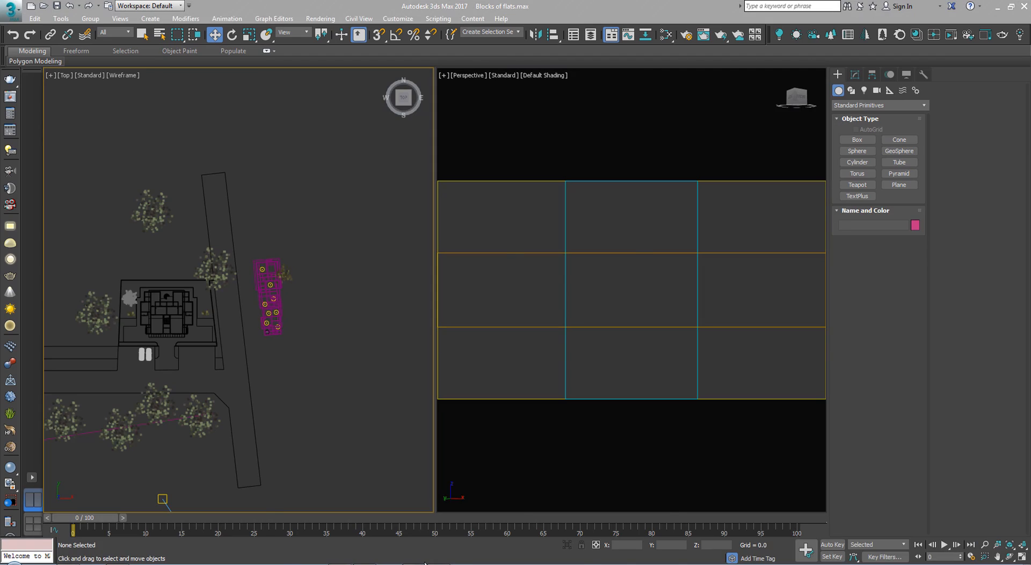
Step: Switch to Windows Photo Viewer and examine the under, correct and over exposure bands in the comparison photo
{"action": "left_click", "coordinate": [425, 563]}
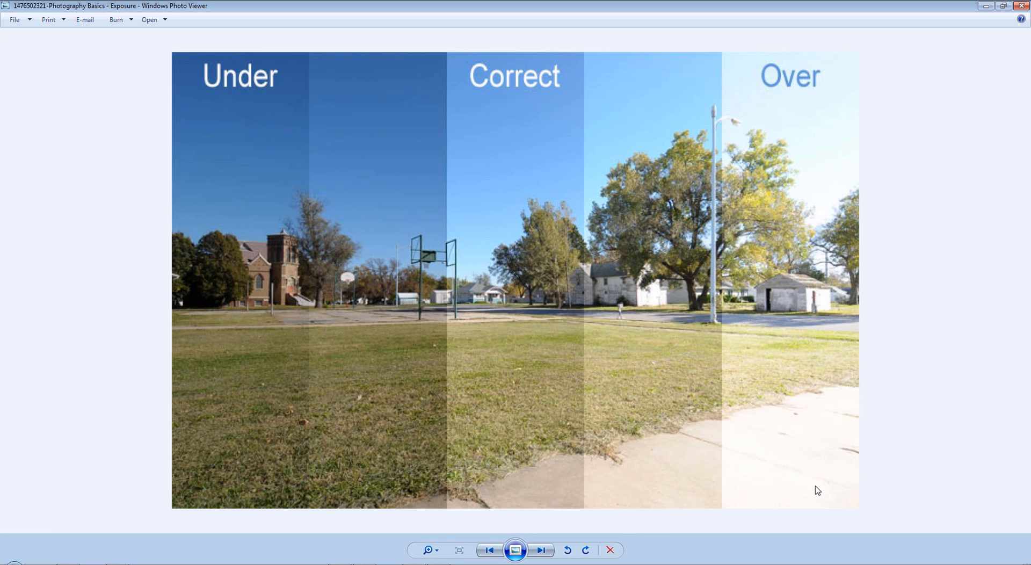
{"action": "scroll", "coordinate": [821, 299], "scroll_direction": "up", "scroll_amount": 2}
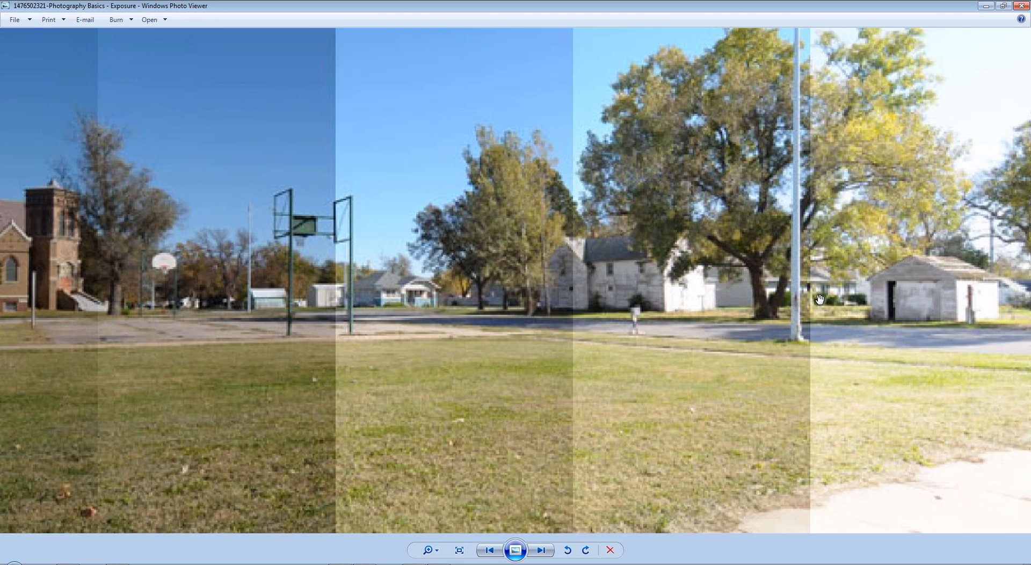
{"action": "left_click_drag", "start_coordinate": [980, 305], "coordinate": [964, 320]}
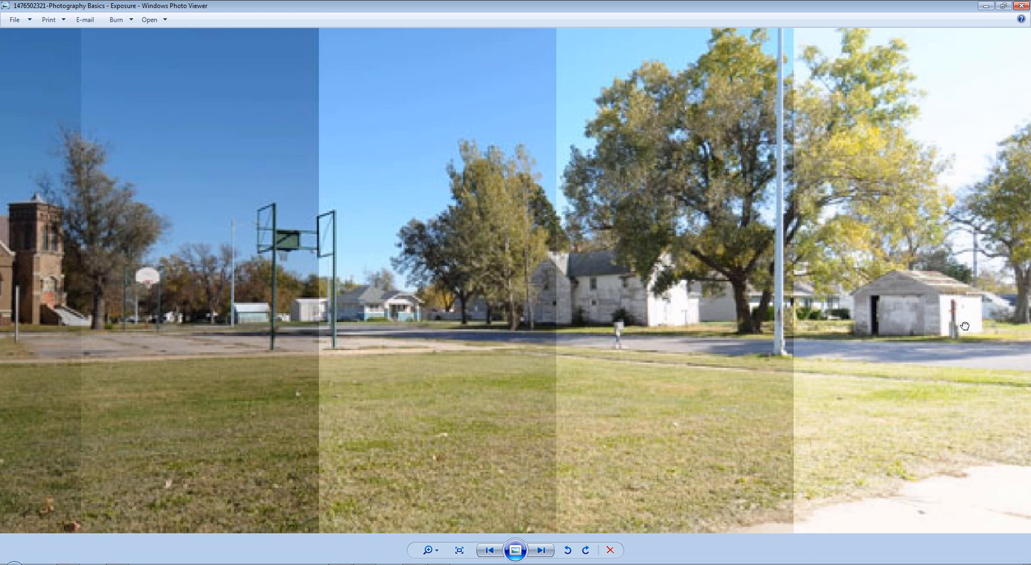
{"action": "left_click_drag", "start_coordinate": [1013, 292], "coordinate": [1018, 327]}
{"action": "left_click_drag", "start_coordinate": [941, 370], "coordinate": [947, 476]}
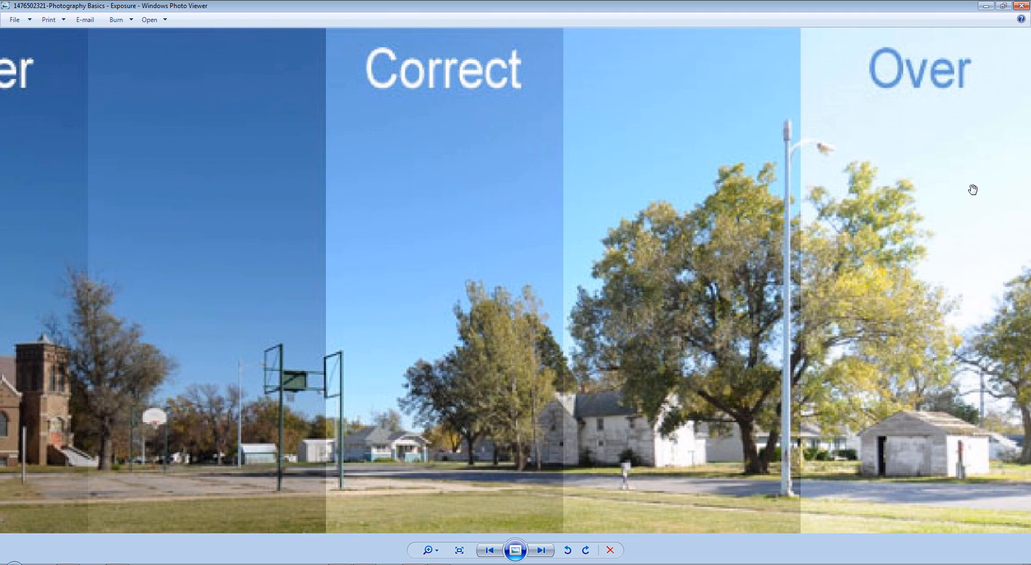
{"action": "scroll", "coordinate": [817, 290], "scroll_direction": "down", "scroll_amount": 5}
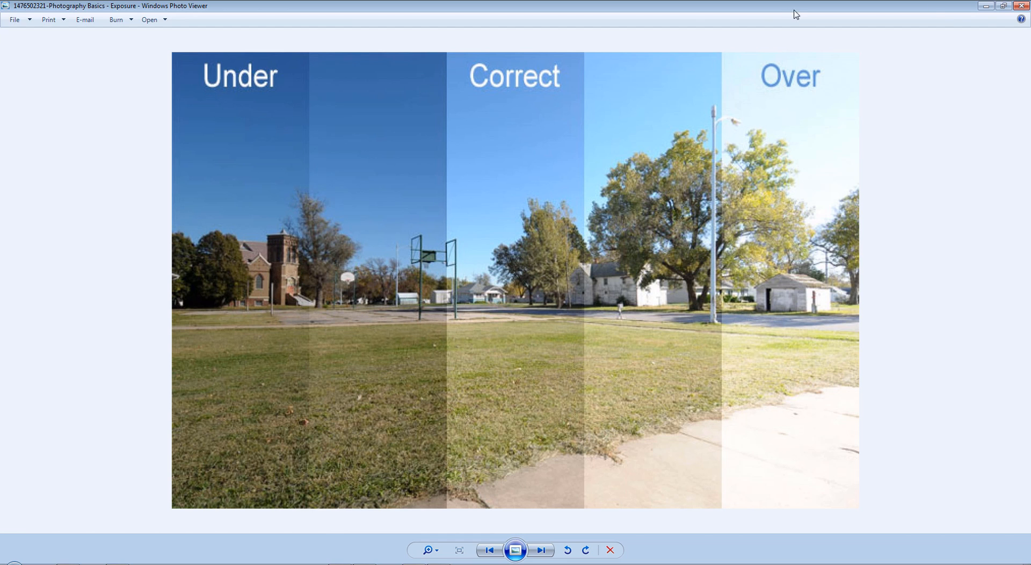
{"action": "left_click", "coordinate": [986, 6]}
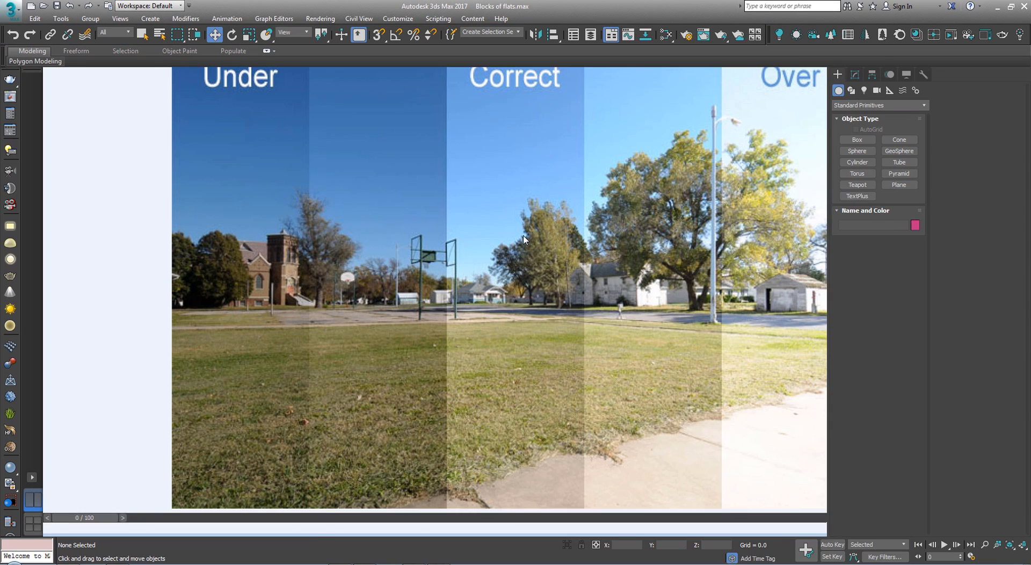
Step: Create a targeted physical camera in the top view, placed on the road southwest of the building and aimed into its northeast part
{"action": "scroll", "coordinate": [157, 467], "scroll_direction": "up", "scroll_amount": 3}
{"action": "scroll", "coordinate": [156, 468], "scroll_direction": "up", "scroll_amount": 1}
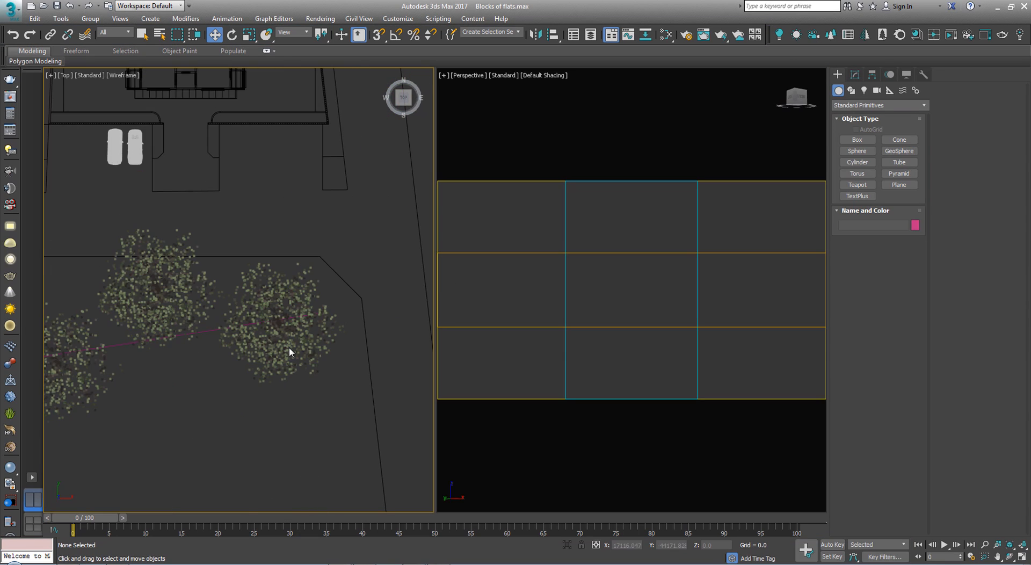
{"action": "scroll", "coordinate": [289, 347], "scroll_direction": "down", "scroll_amount": 3}
{"action": "scroll", "coordinate": [175, 312], "scroll_direction": "up", "scroll_amount": 4}
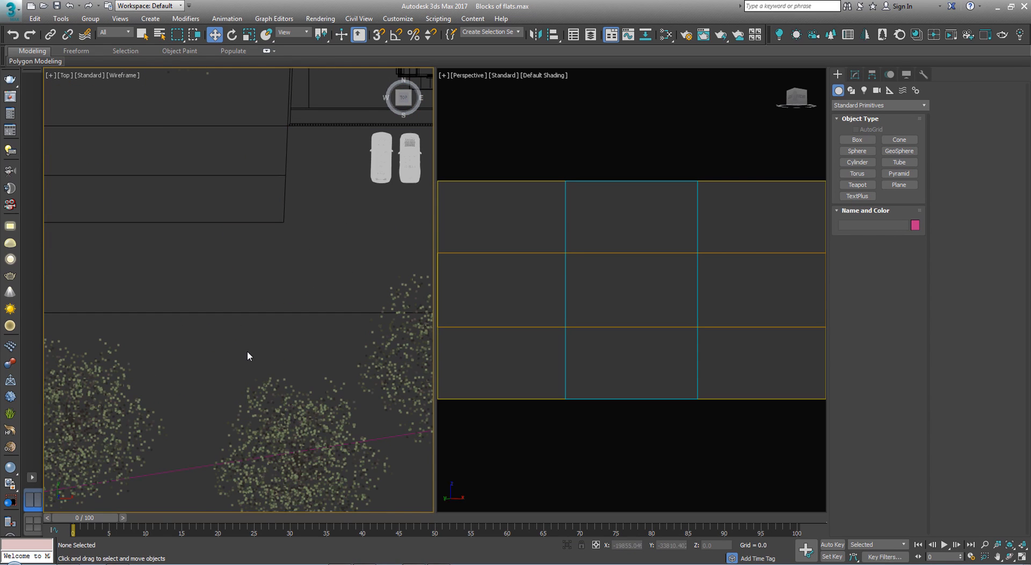
{"action": "scroll", "coordinate": [246, 354], "scroll_direction": "down", "scroll_amount": 3}
{"action": "scroll", "coordinate": [288, 285], "scroll_direction": "up", "scroll_amount": 4}
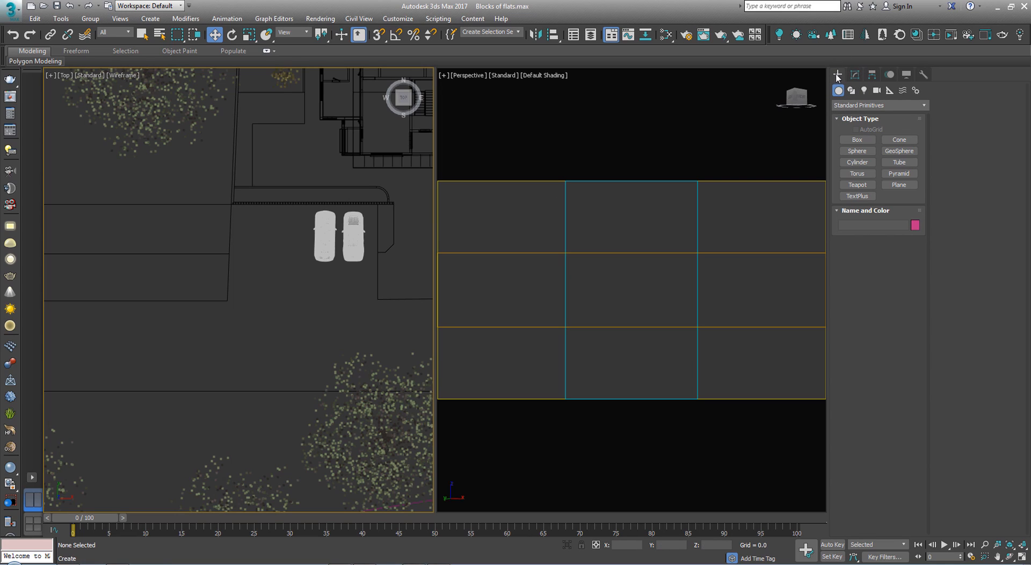
{"action": "left_click", "coordinate": [877, 92]}
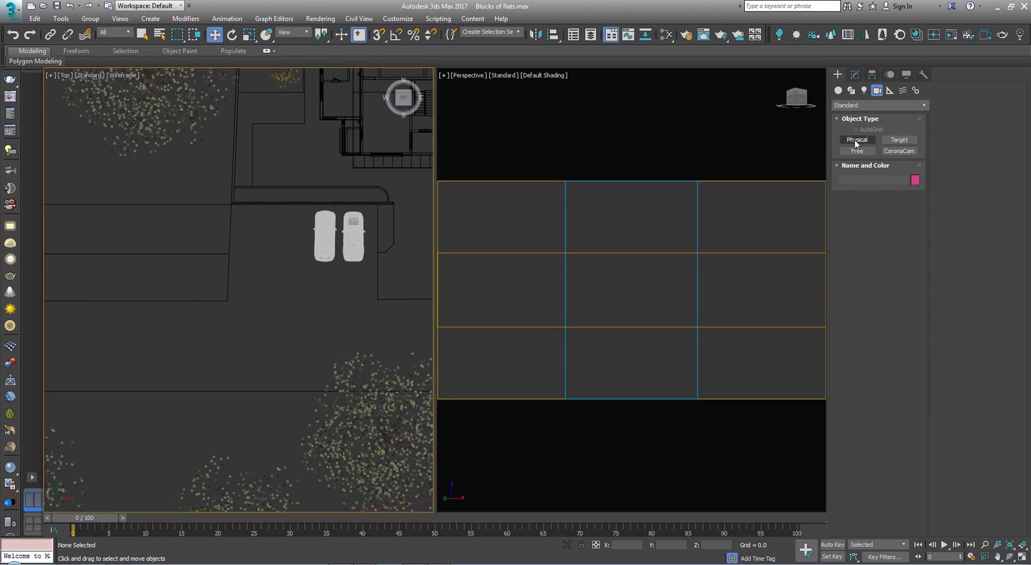
{"action": "left_click", "coordinate": [857, 141]}
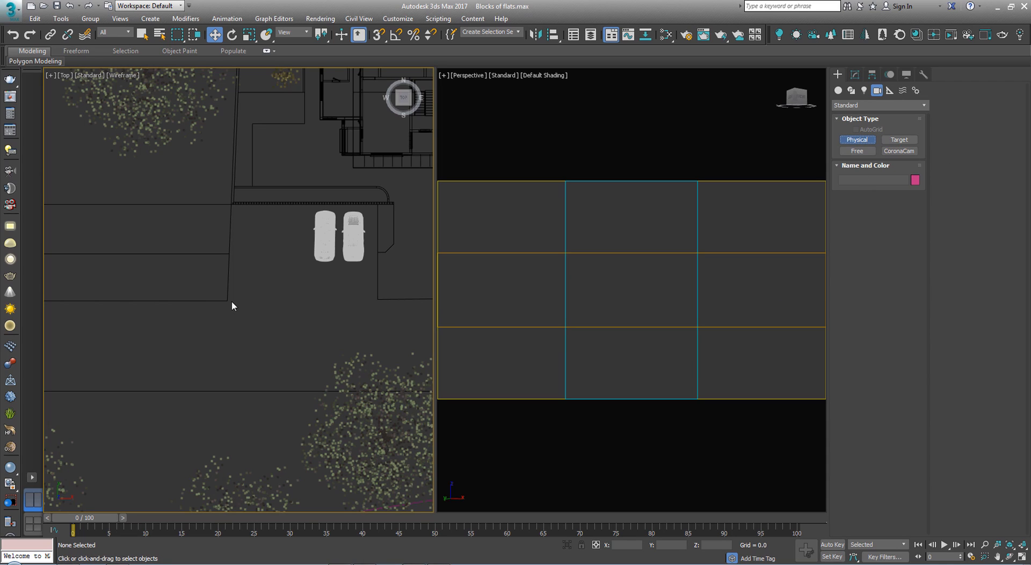
{"action": "scroll", "coordinate": [220, 234], "scroll_direction": "down", "scroll_amount": 5}
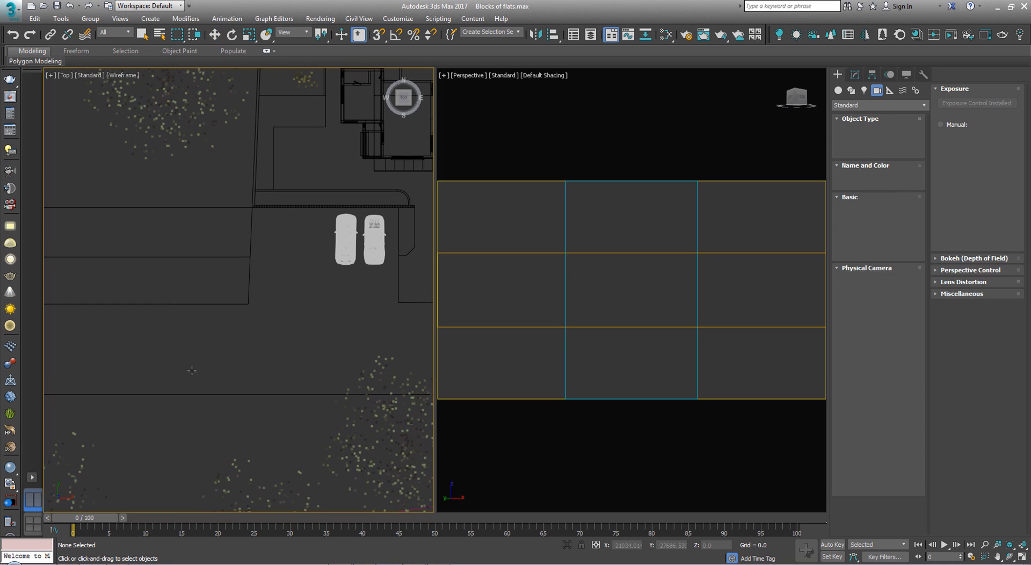
{"action": "scroll", "coordinate": [219, 234], "scroll_direction": "up", "scroll_amount": 2}
{"action": "scroll", "coordinate": [219, 317], "scroll_direction": "down", "scroll_amount": 4}
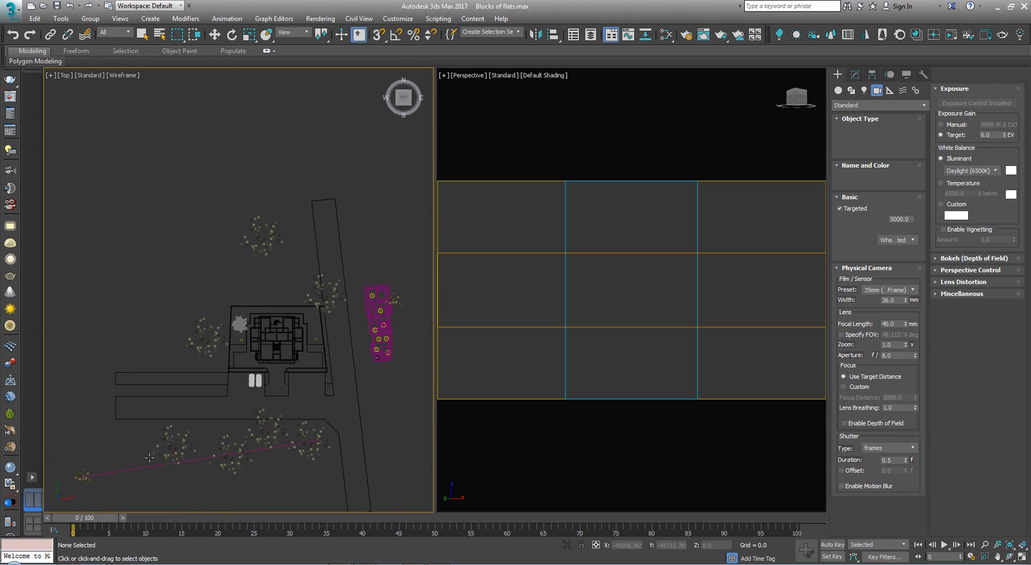
{"action": "scroll", "coordinate": [215, 412], "scroll_direction": "up", "scroll_amount": 4}
{"action": "left_click_drag", "start_coordinate": [173, 427], "coordinate": [377, 235]}
Step: Show the new physical camera's view in the perspective viewport and leave the camera deselected
{"action": "right_click", "coordinate": [491, 230]}
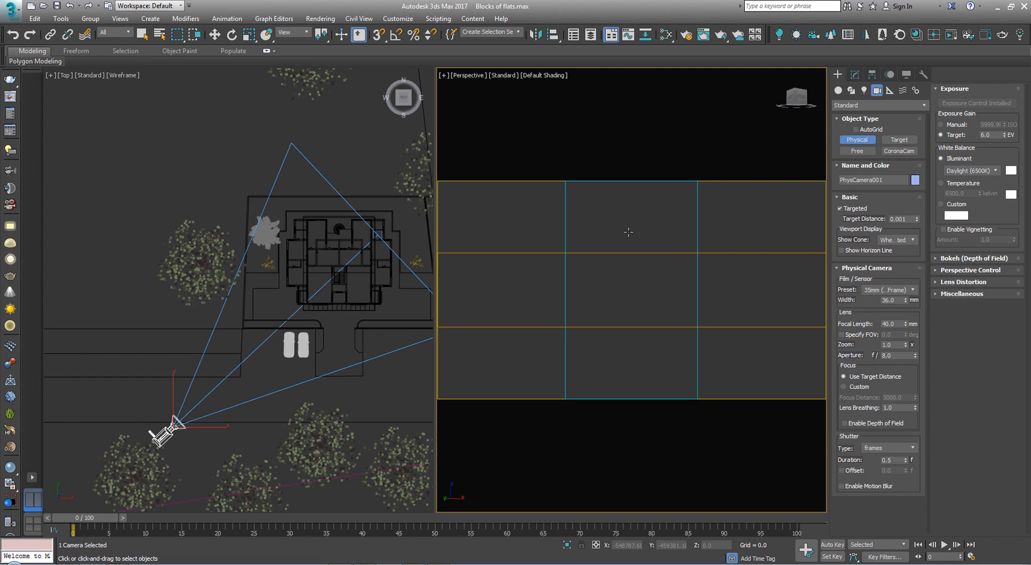
{"action": "key", "text": "c"}
{"action": "key", "text": "w"}
{"action": "key", "text": "ctrl+v"}
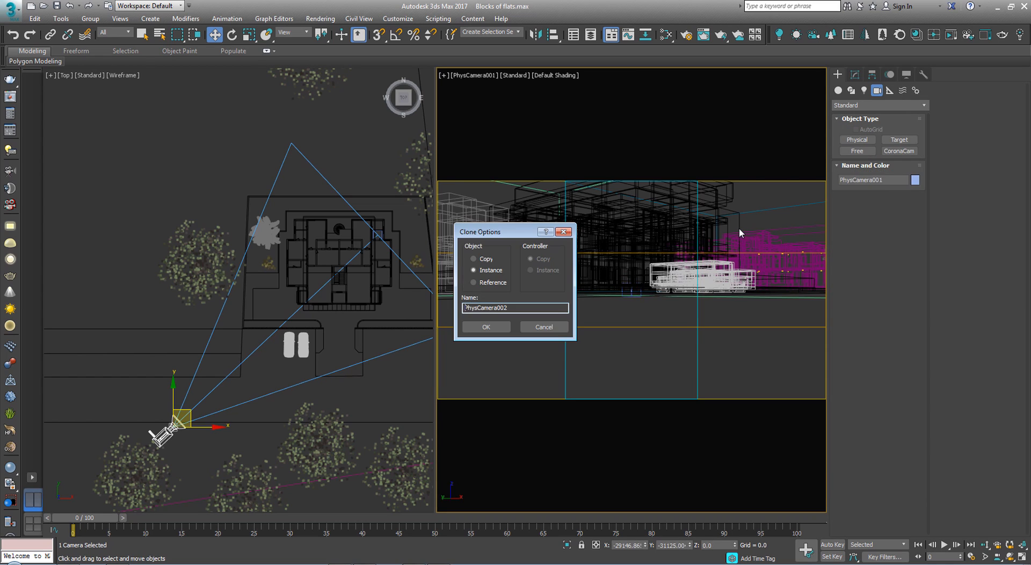
{"action": "left_click", "coordinate": [563, 231]}
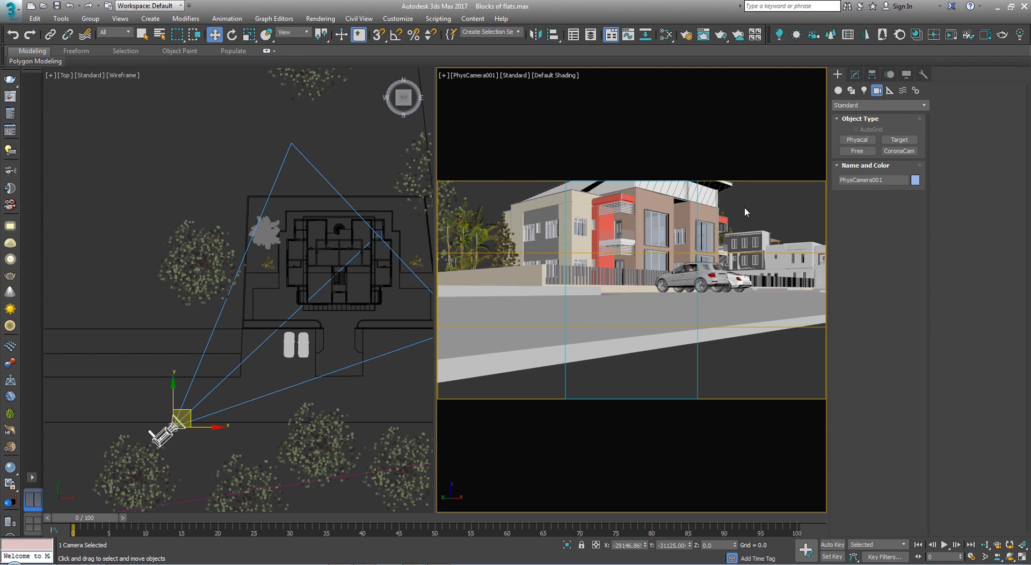
{"action": "left_click", "coordinate": [744, 208]}
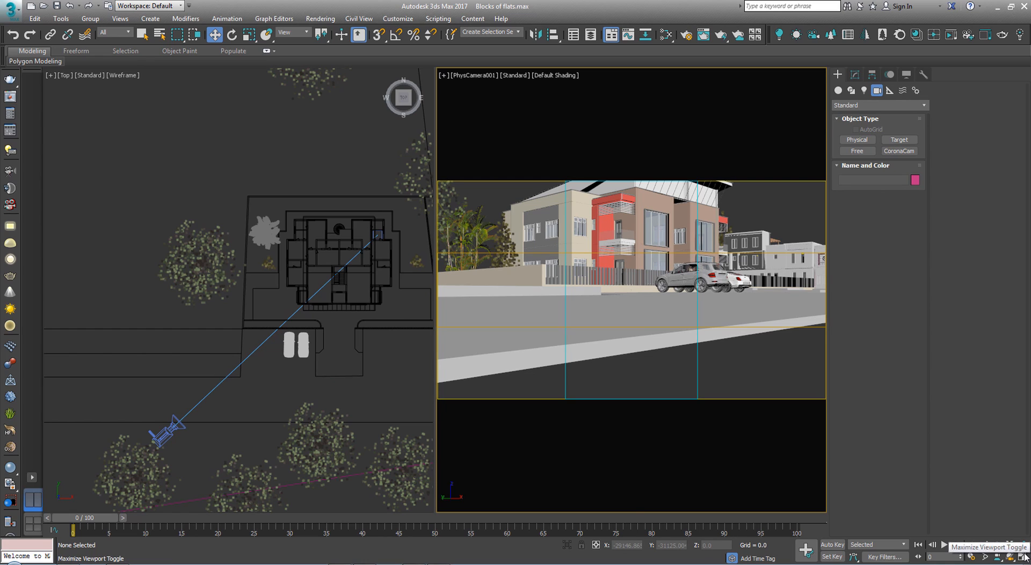
Step: Move the physical camera southeast to about X -21313, Y -34277 and set its Z position to 600
{"action": "left_click", "coordinate": [178, 424]}
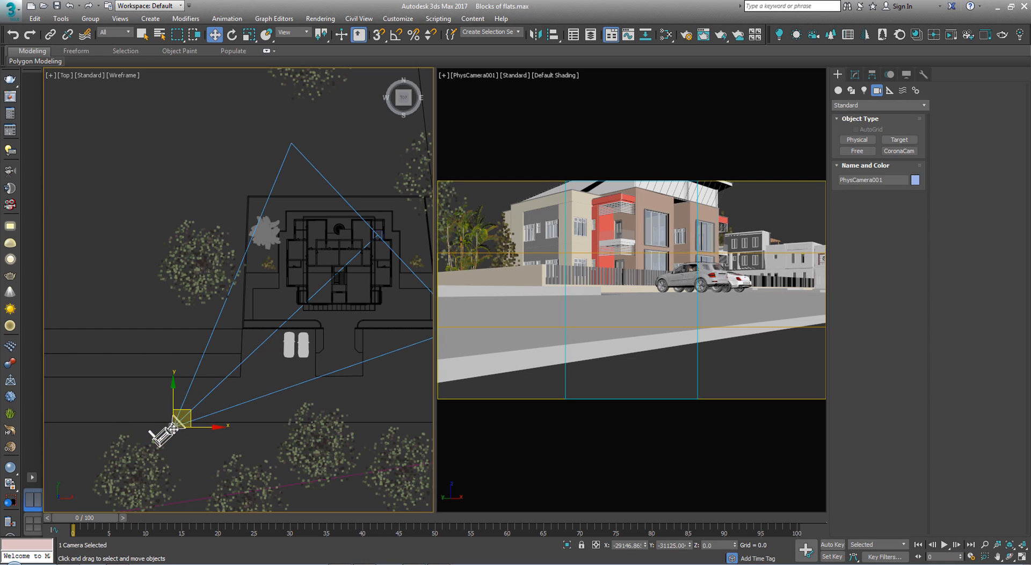
{"action": "left_click_drag", "start_coordinate": [189, 416], "coordinate": [231, 434]}
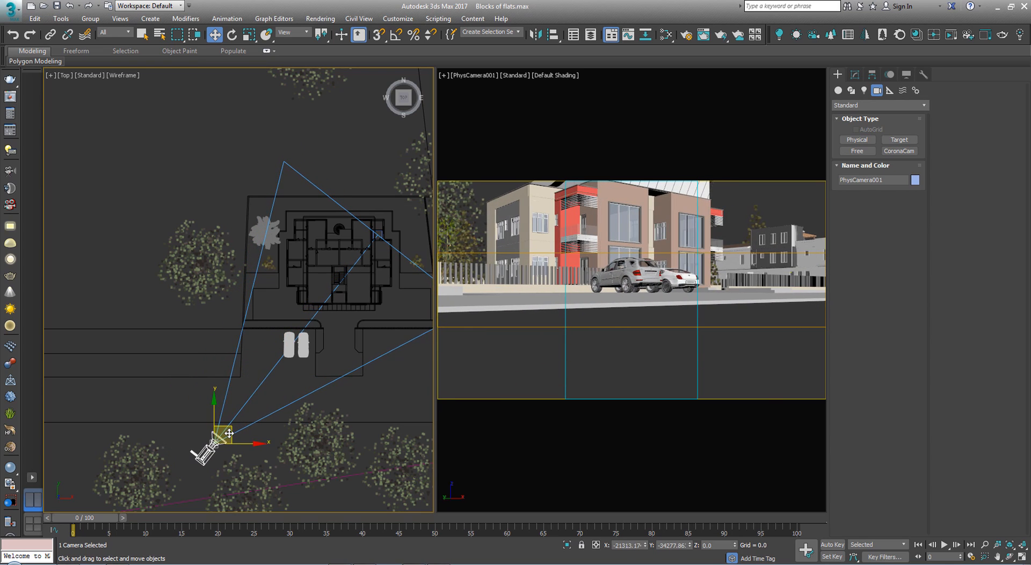
{"action": "double_click", "coordinate": [715, 545]}
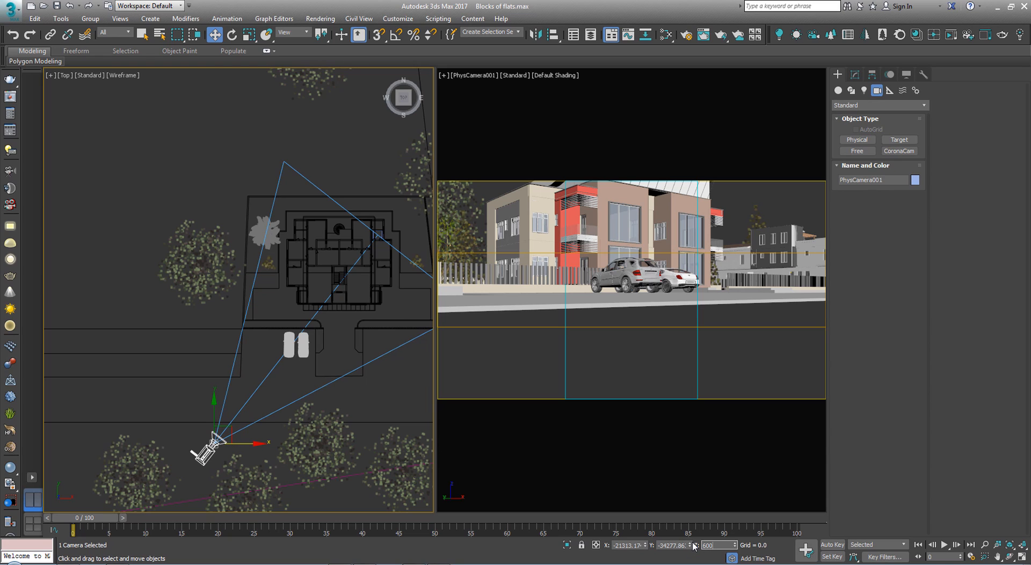
{"action": "key", "text": "Return"}
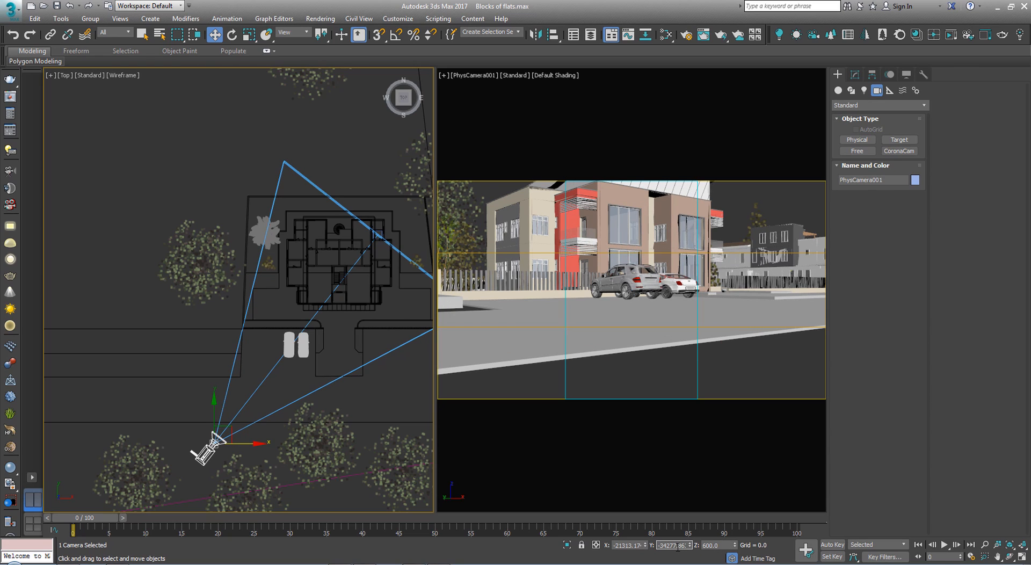
Step: Select the camera's target inside the building and move it slightly northwest to about X 9187, Y 6393
{"action": "left_click", "coordinate": [378, 234]}
{"action": "scroll", "coordinate": [376, 236], "scroll_direction": "up", "scroll_amount": 8}
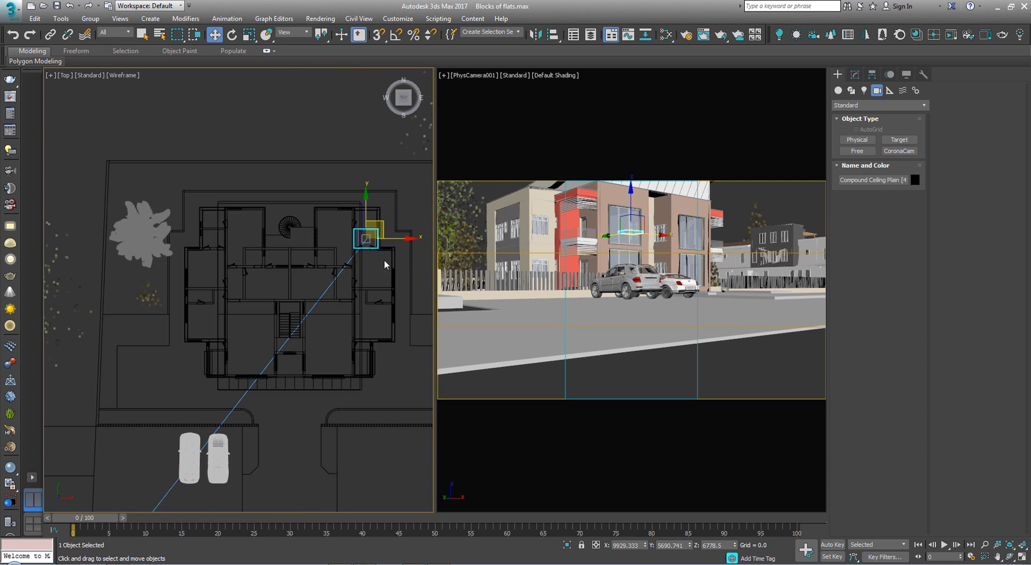
{"action": "scroll", "coordinate": [343, 261], "scroll_direction": "down", "scroll_amount": 4}
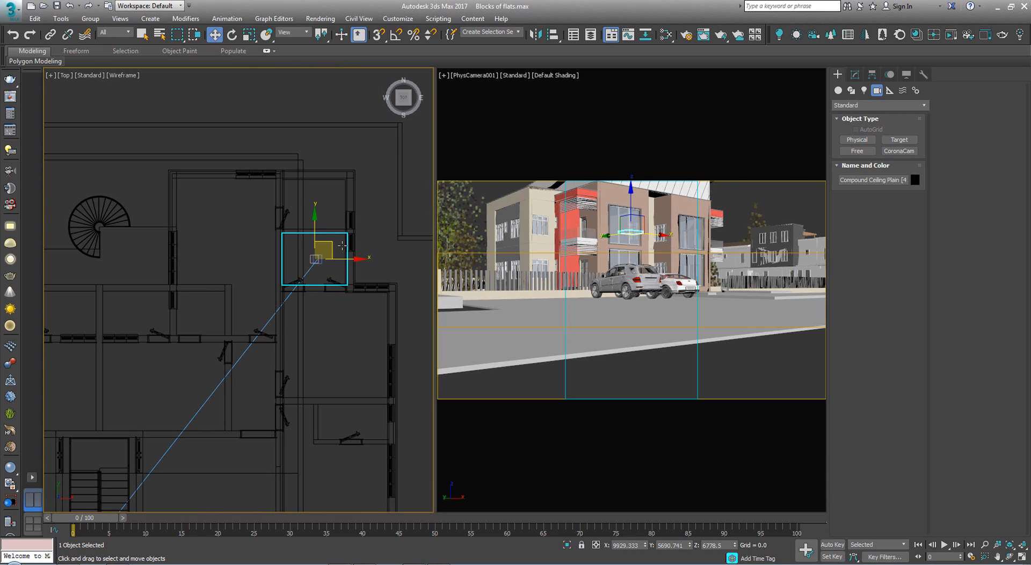
{"action": "left_click_drag", "start_coordinate": [333, 247], "coordinate": [356, 252]}
{"action": "left_click", "coordinate": [318, 260]}
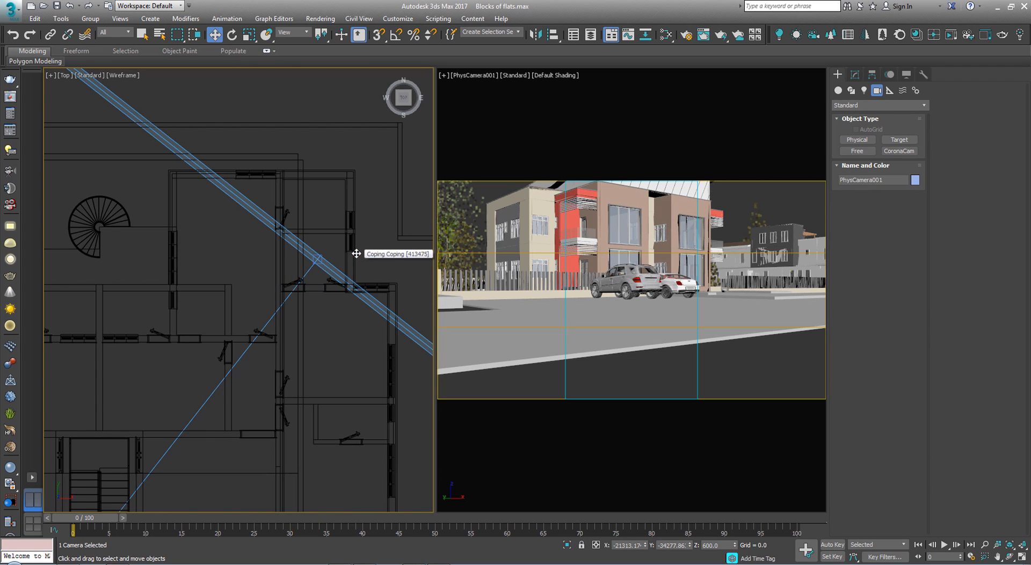
{"action": "scroll", "coordinate": [310, 266], "scroll_direction": "up", "scroll_amount": 5}
{"action": "scroll", "coordinate": [310, 267], "scroll_direction": "up", "scroll_amount": 4}
{"action": "left_click", "coordinate": [295, 260]}
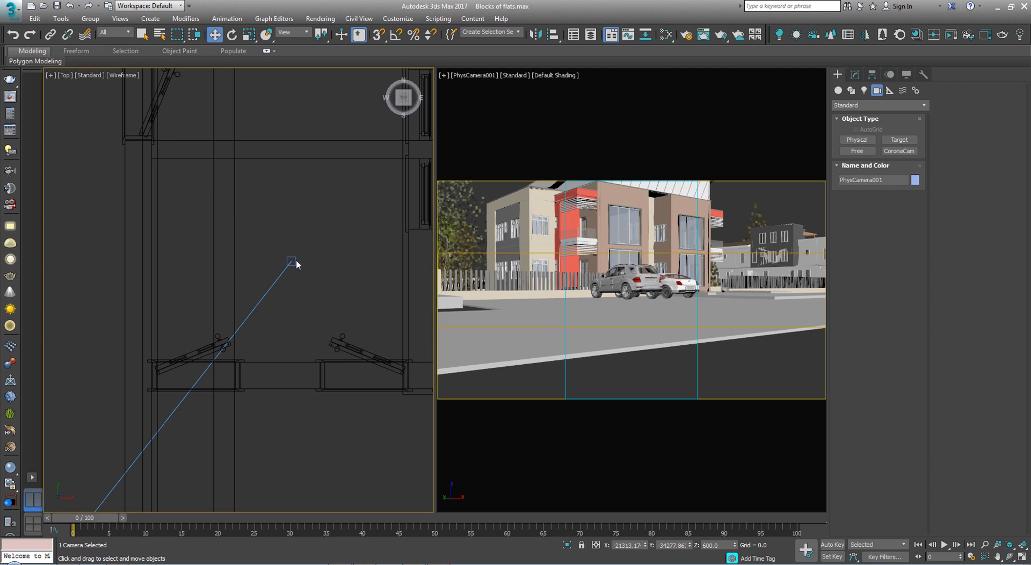
{"action": "left_click", "coordinate": [293, 262]}
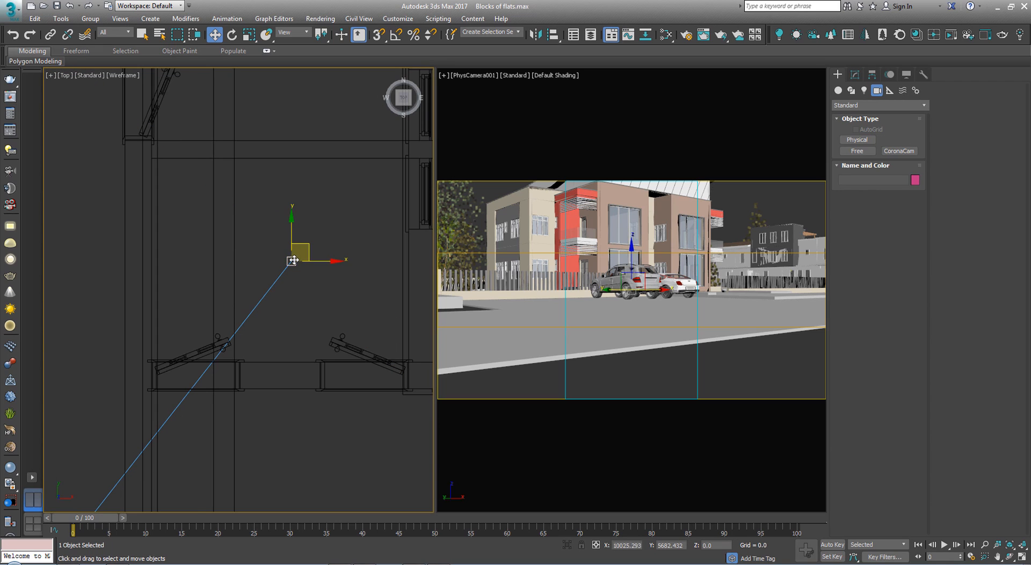
{"action": "scroll", "coordinate": [292, 333], "scroll_direction": "down", "scroll_amount": 5}
{"action": "left_click_drag", "start_coordinate": [297, 321], "coordinate": [266, 291]}
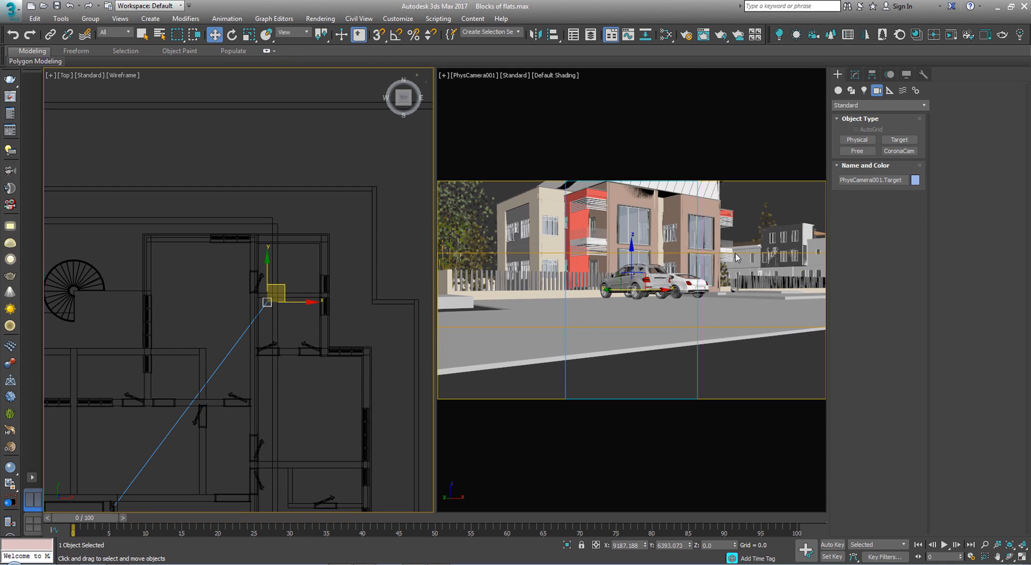
Step: Raise the camera target vertically to about Z 8669 to frame the whole building with its roof
{"action": "right_click", "coordinate": [746, 203]}
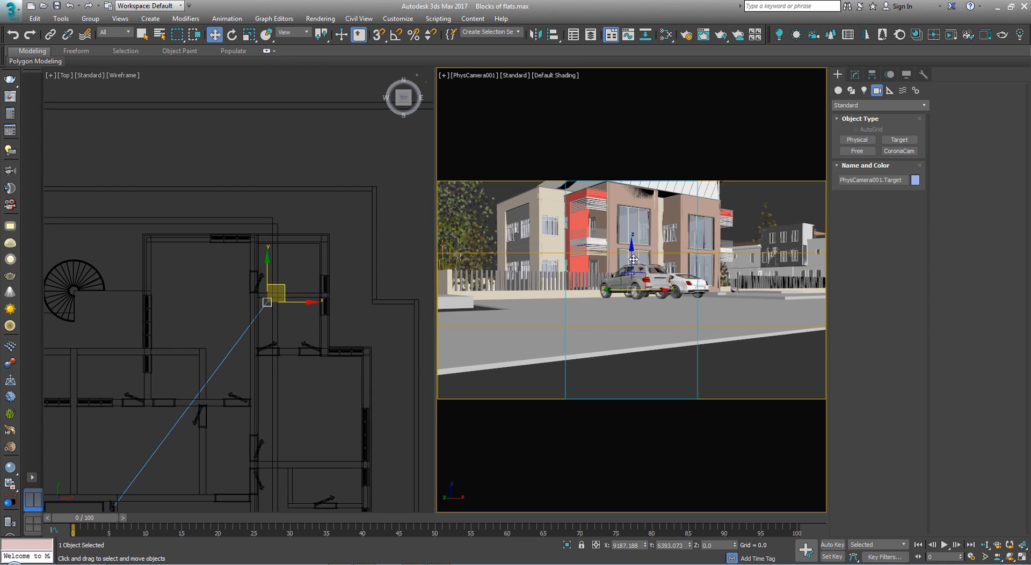
{"action": "left_click_drag", "start_coordinate": [631, 249], "coordinate": [649, 186]}
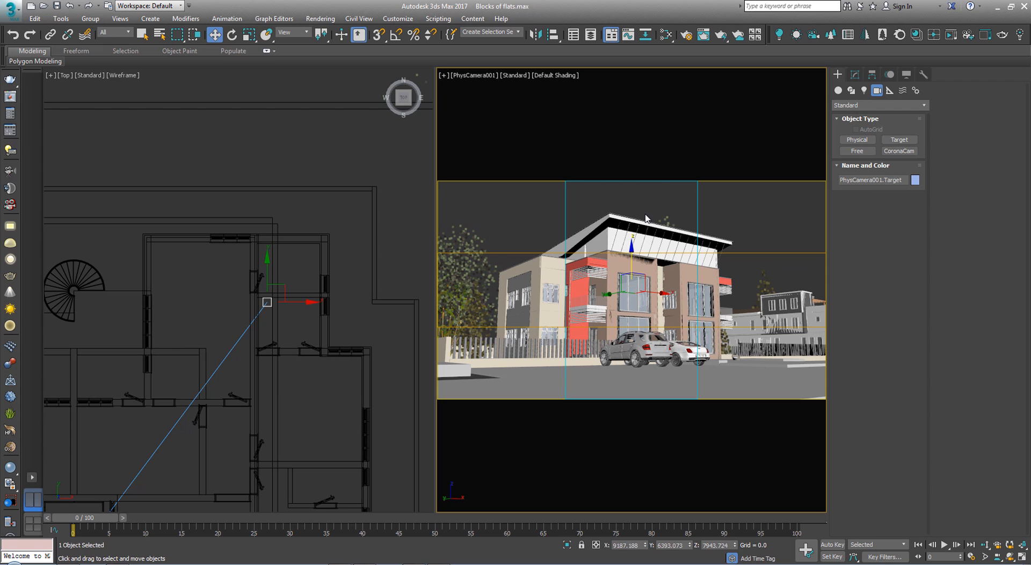
{"action": "left_click_drag", "start_coordinate": [633, 265], "coordinate": [634, 260]}
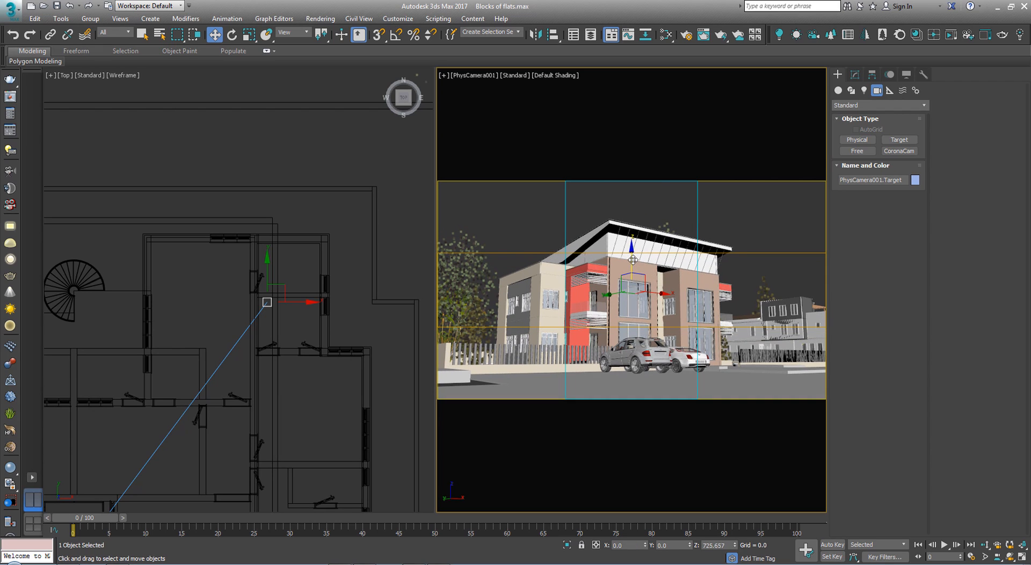
Step: Select the physical camera in the top view and set its focal length to 45 mm
{"action": "scroll", "coordinate": [287, 266], "scroll_direction": "down", "scroll_amount": 6}
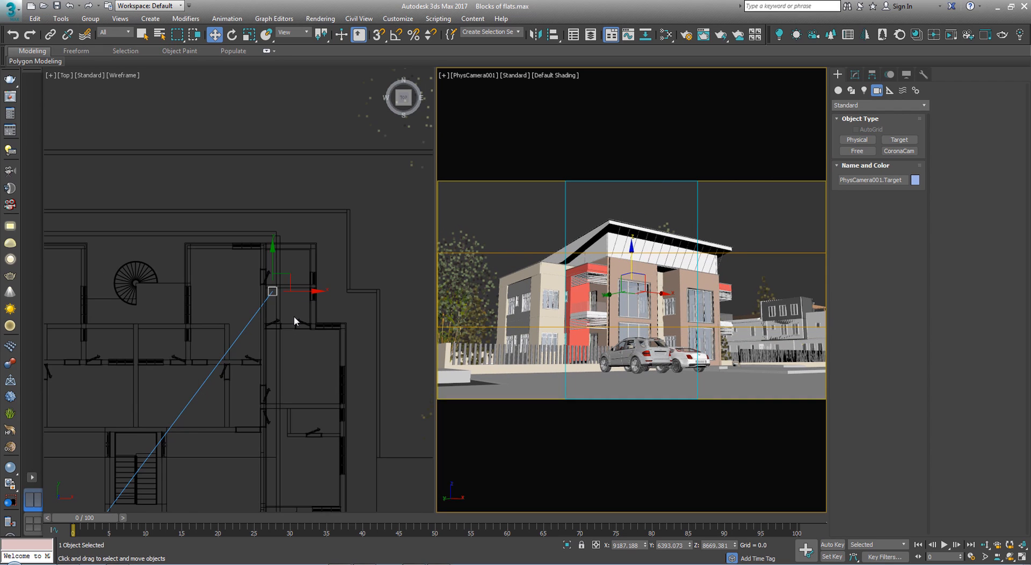
{"action": "scroll", "coordinate": [188, 461], "scroll_direction": "down", "scroll_amount": 3}
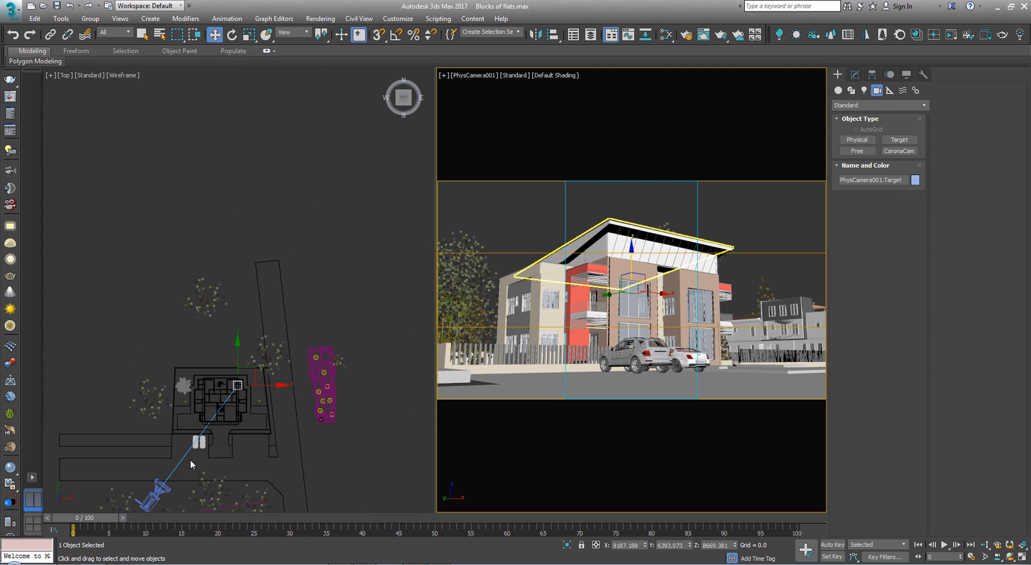
{"action": "left_click", "coordinate": [155, 492]}
{"action": "left_click", "coordinate": [855, 74]}
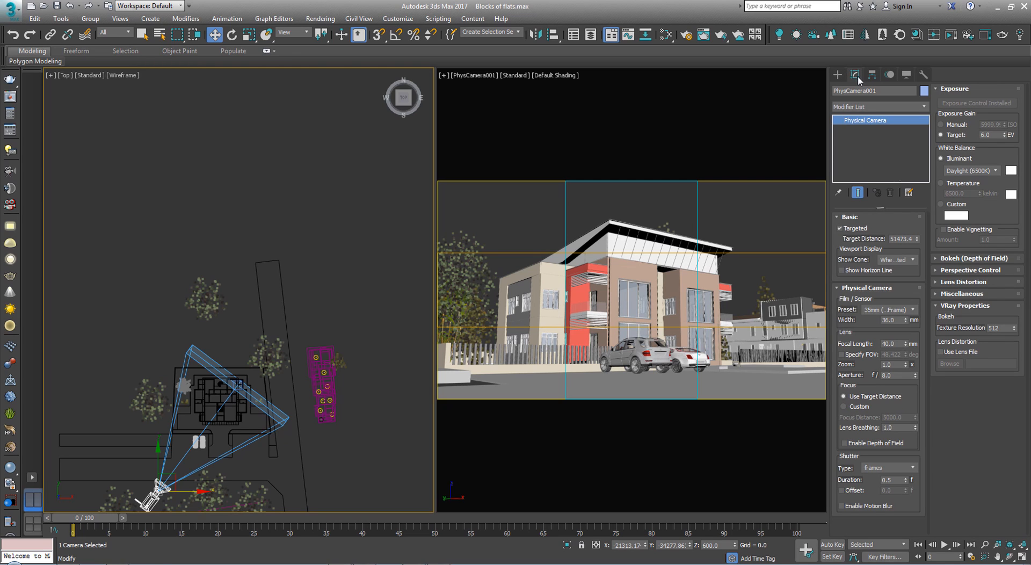
{"action": "double_click", "coordinate": [898, 344]}
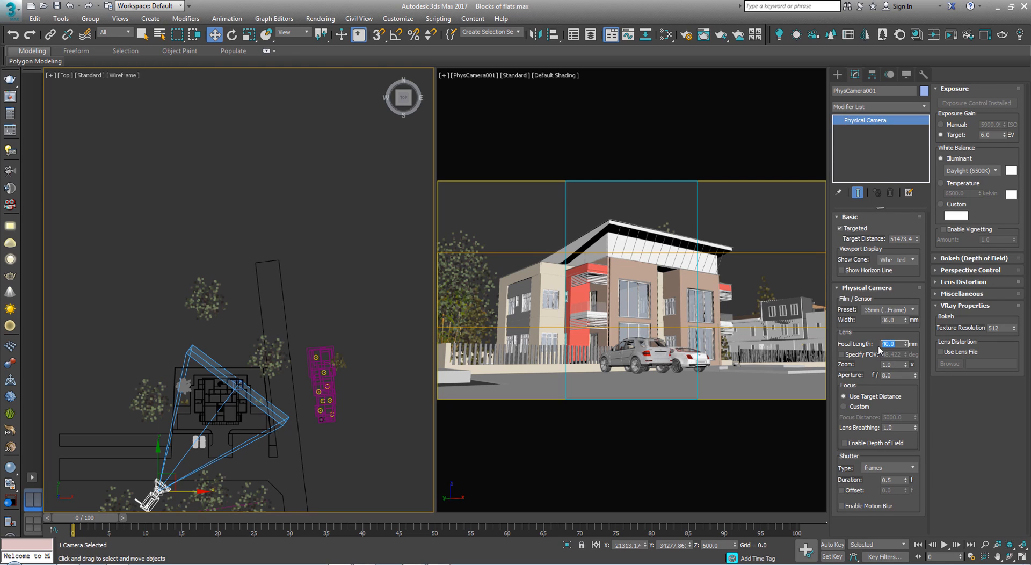
{"action": "type", "text": "45"}
{"action": "left_click", "coordinate": [892, 365]}
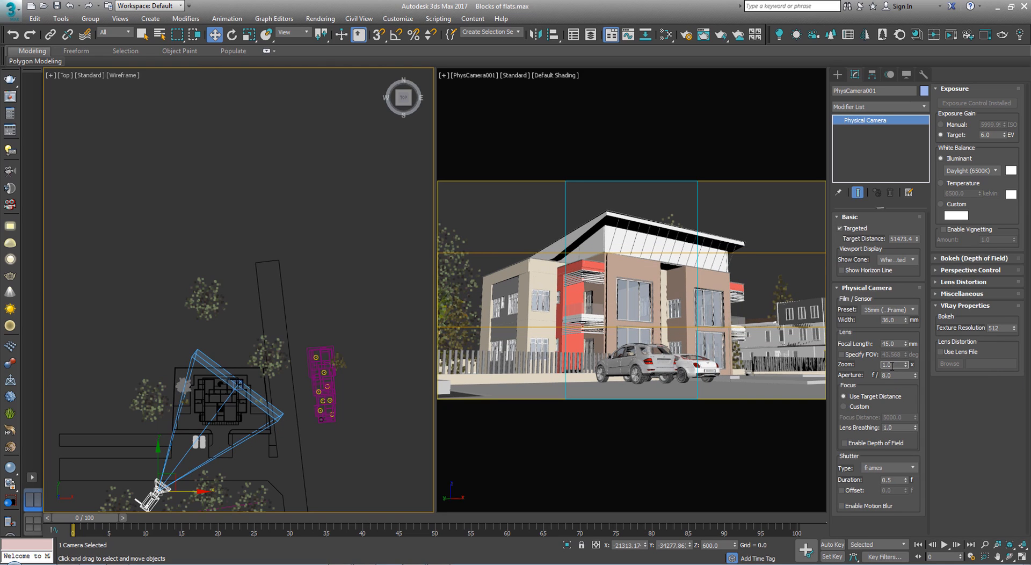
Step: Tighten the camera's framing of the building by setting the focal length to 50 mm
{"action": "left_click_drag", "start_coordinate": [899, 341], "coordinate": [868, 346]}
{"action": "type", "text": "50"}
{"action": "key", "text": "Return"}
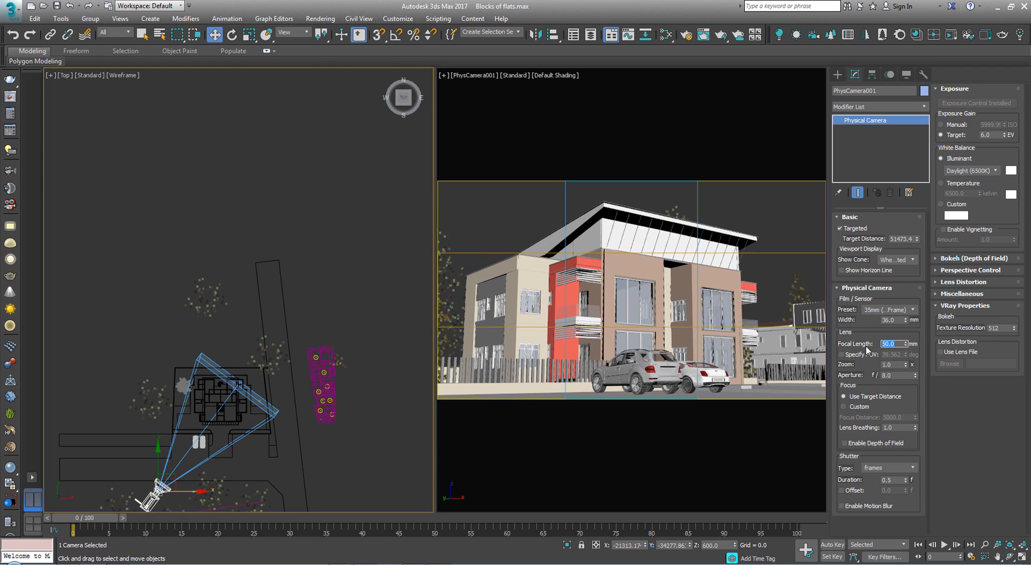
Step: Select the camera's target, move it east along the X axis by about 1650 units, and clear the selection
{"action": "left_click", "coordinate": [476, 76]}
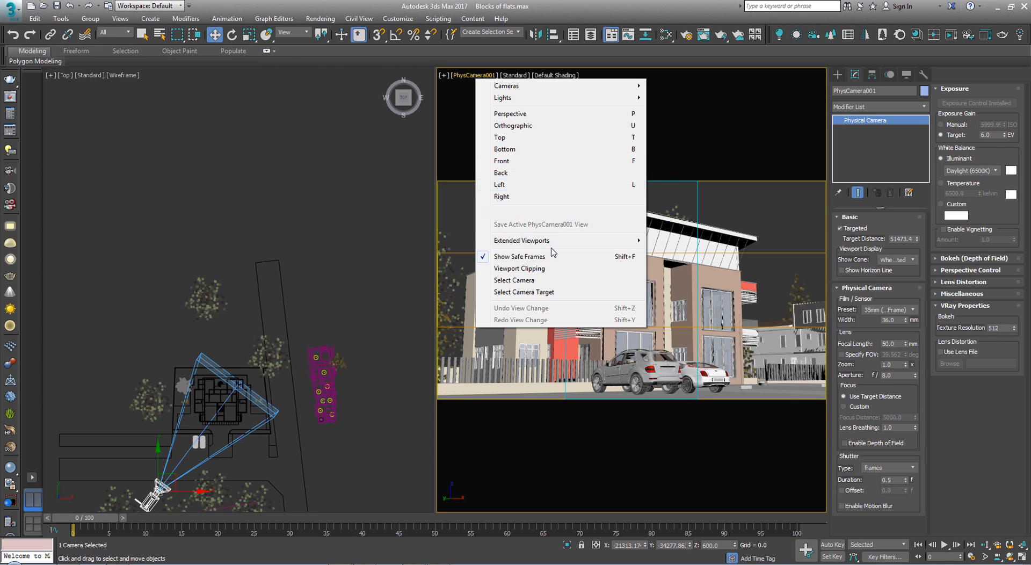
{"action": "left_click", "coordinate": [542, 292]}
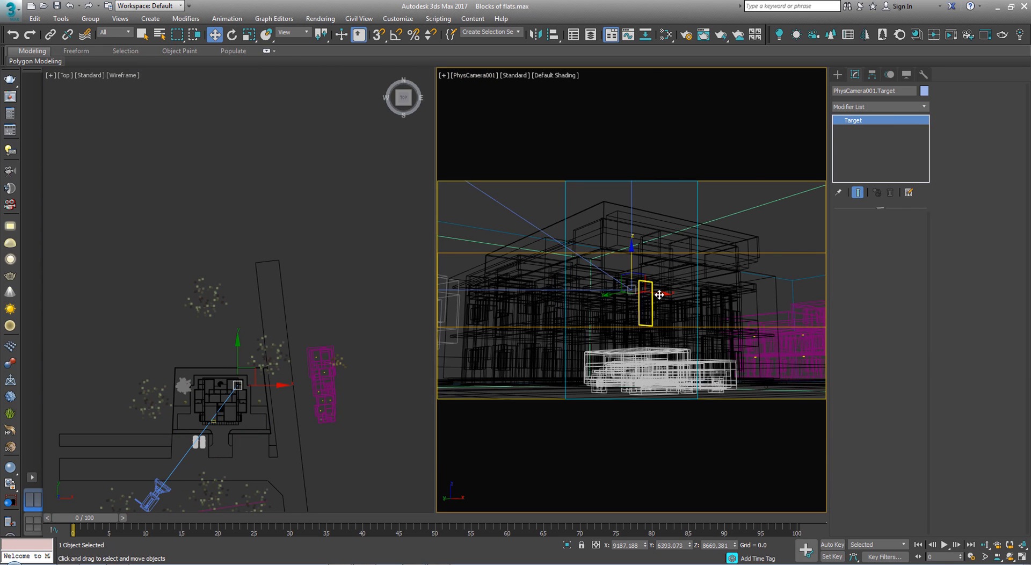
{"action": "left_click_drag", "start_coordinate": [659, 294], "coordinate": [670, 294]}
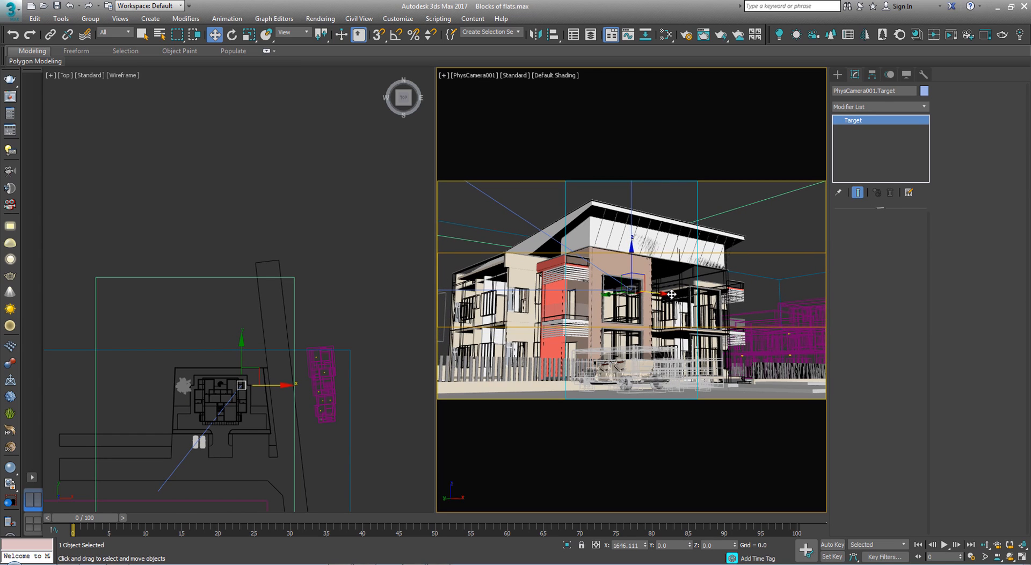
{"action": "left_click", "coordinate": [781, 227]}
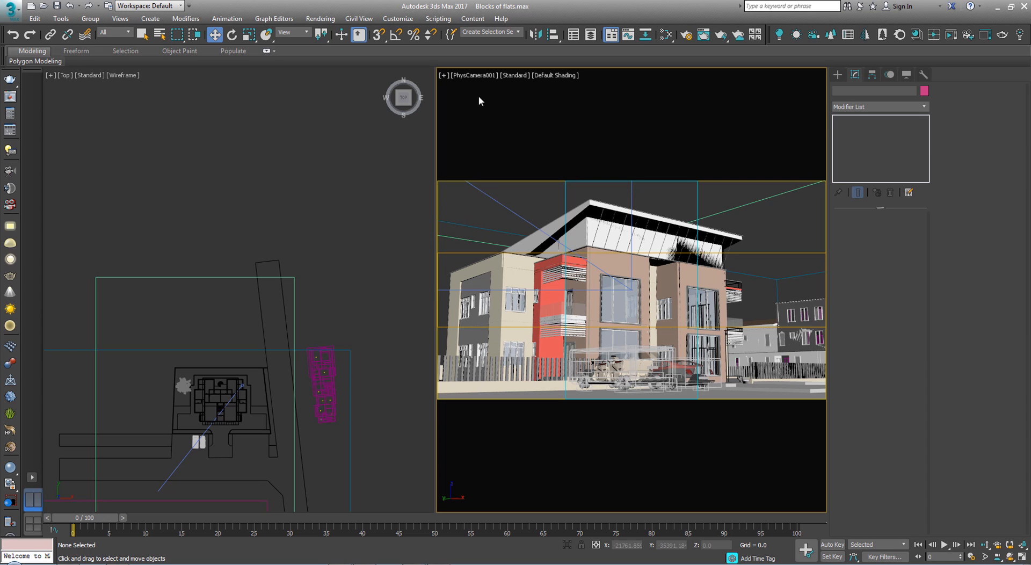
{"action": "scroll", "coordinate": [327, 306], "scroll_direction": "down", "scroll_amount": 2}
{"action": "scroll", "coordinate": [327, 307], "scroll_direction": "up", "scroll_amount": 2}
{"action": "scroll", "coordinate": [326, 315], "scroll_direction": "down", "scroll_amount": 1}
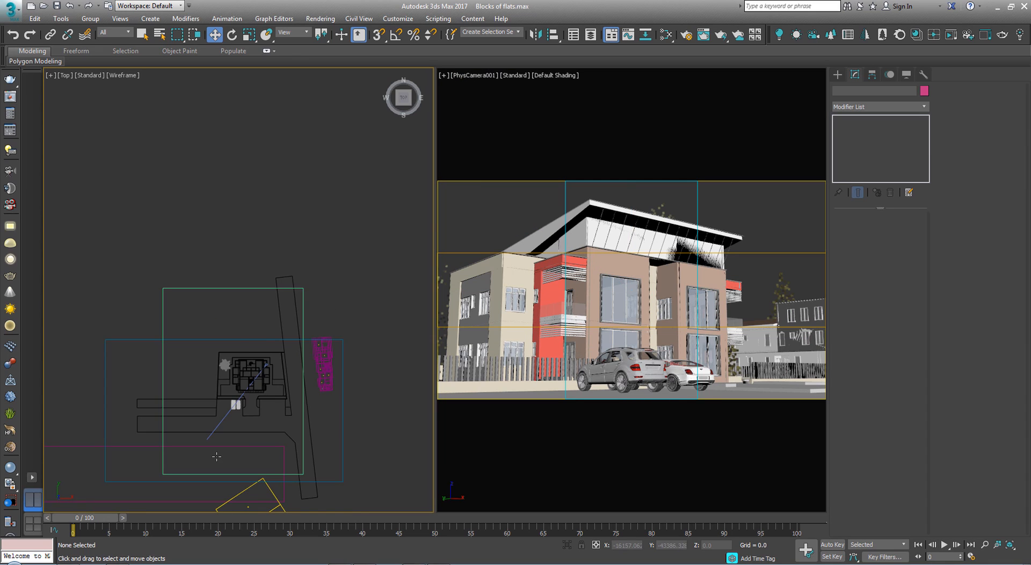
{"action": "scroll", "coordinate": [214, 455], "scroll_direction": "up", "scroll_amount": 2}
{"action": "scroll", "coordinate": [199, 424], "scroll_direction": "up", "scroll_amount": 3}
{"action": "left_click", "coordinate": [199, 424]}
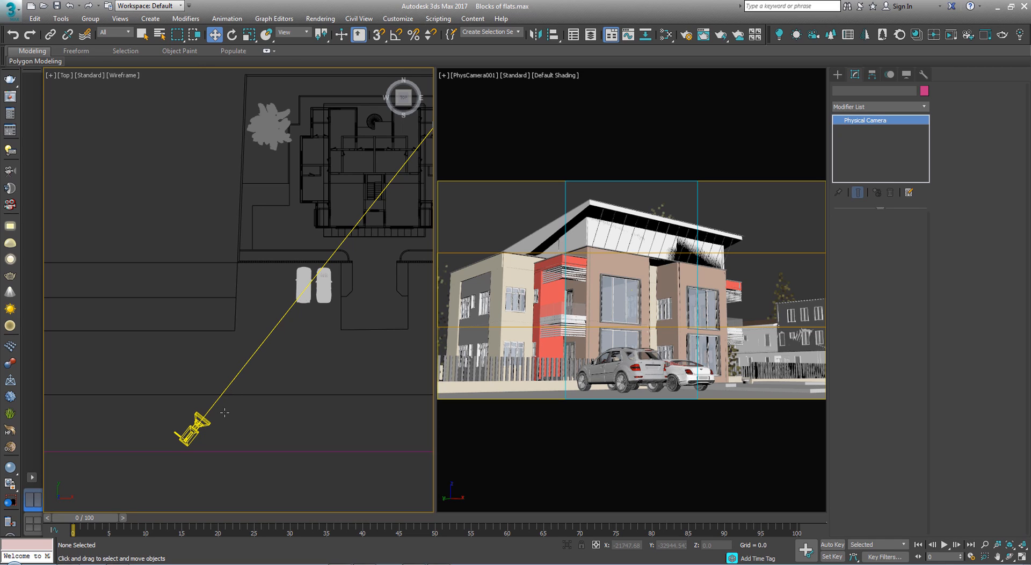
{"action": "left_click", "coordinate": [202, 421]}
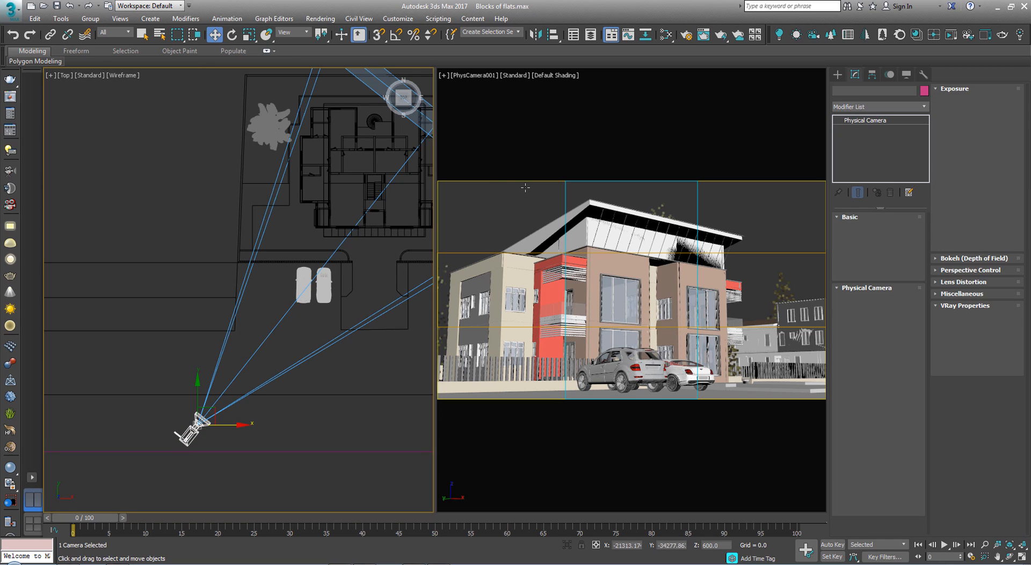
{"action": "left_click", "coordinate": [491, 234]}
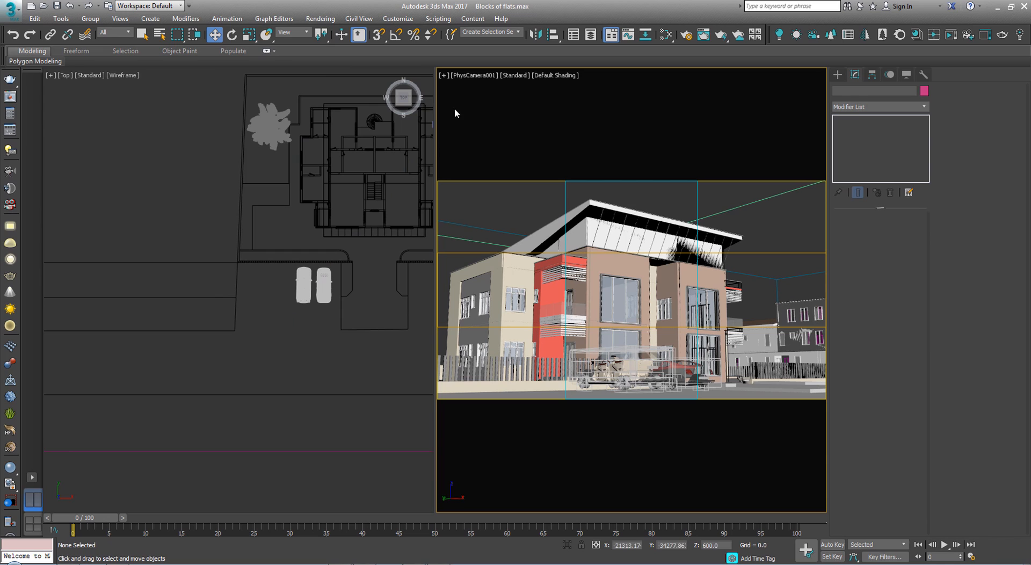
{"action": "left_click", "coordinate": [470, 79]}
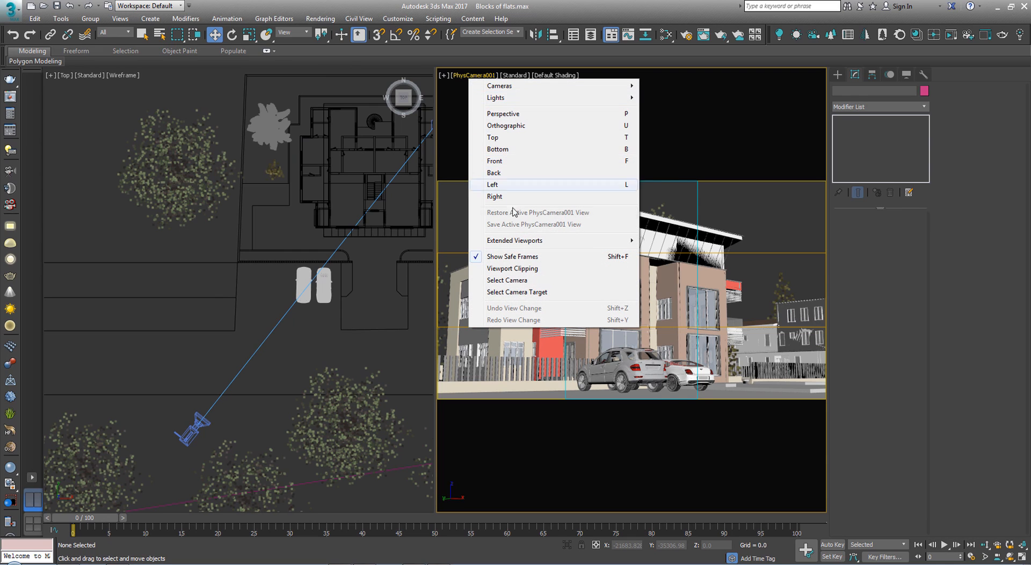
{"action": "left_click", "coordinate": [509, 282]}
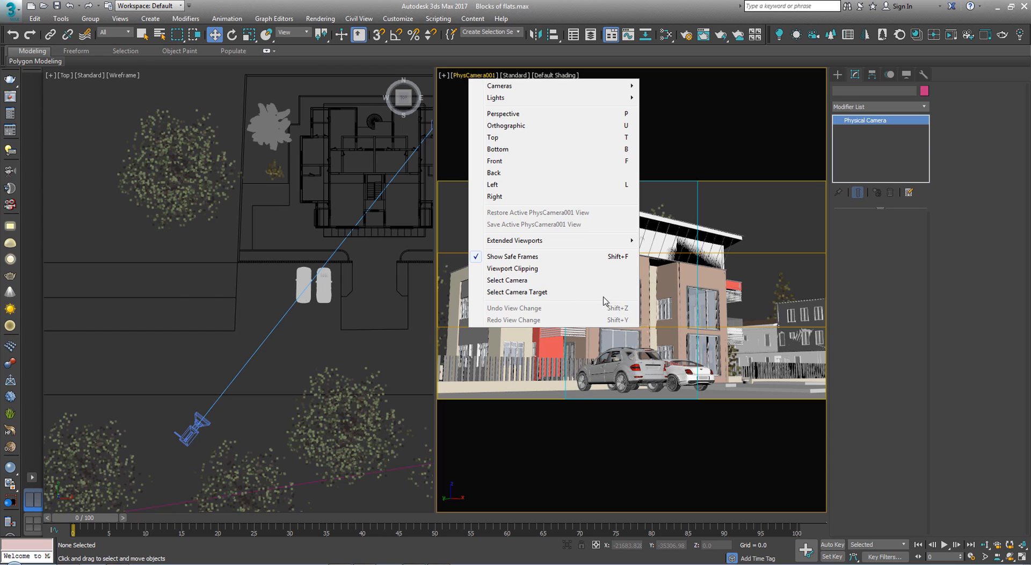
{"action": "left_click", "coordinate": [522, 280]}
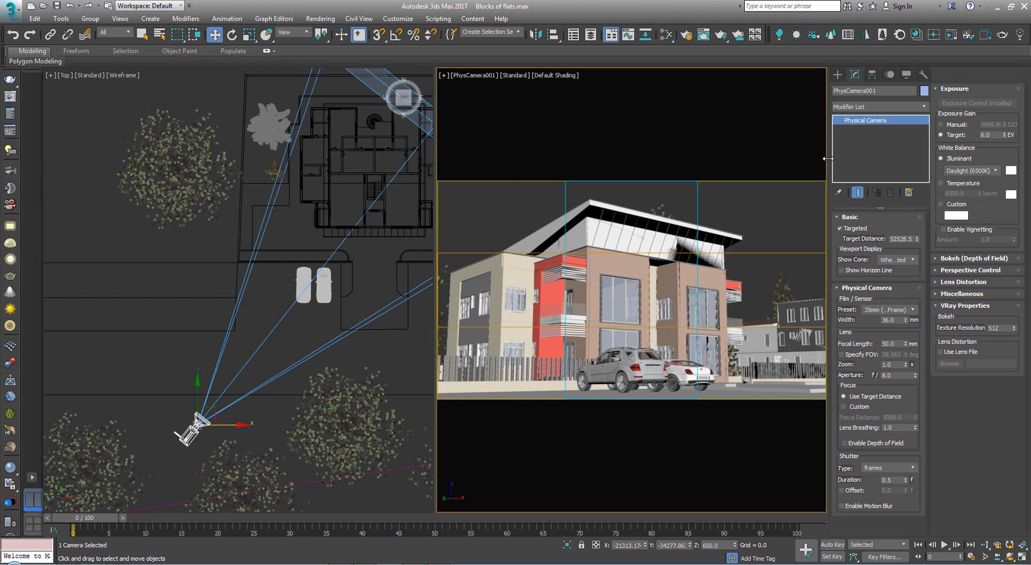
{"action": "left_click", "coordinate": [878, 162]}
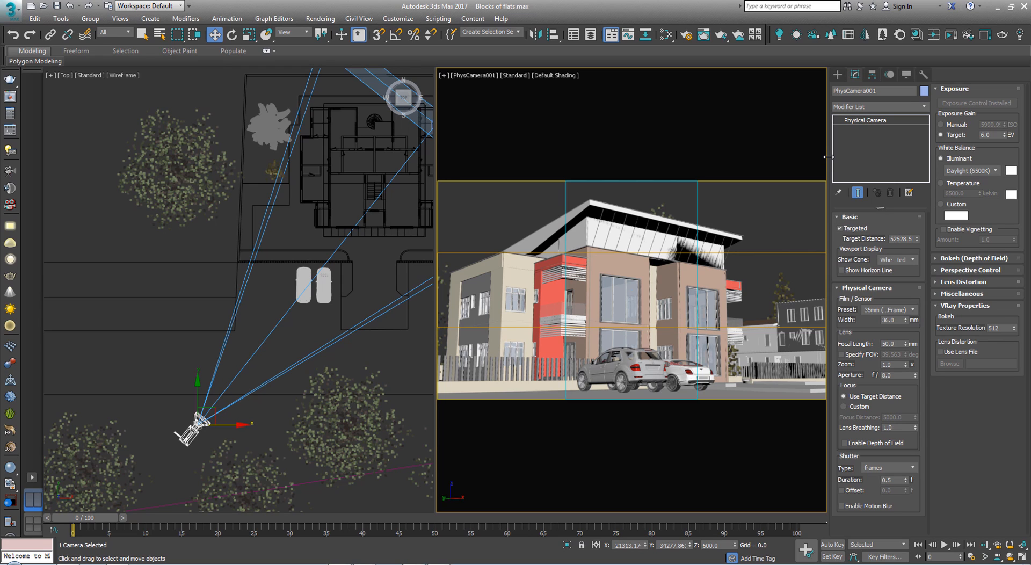
{"action": "left_click", "coordinate": [769, 177]}
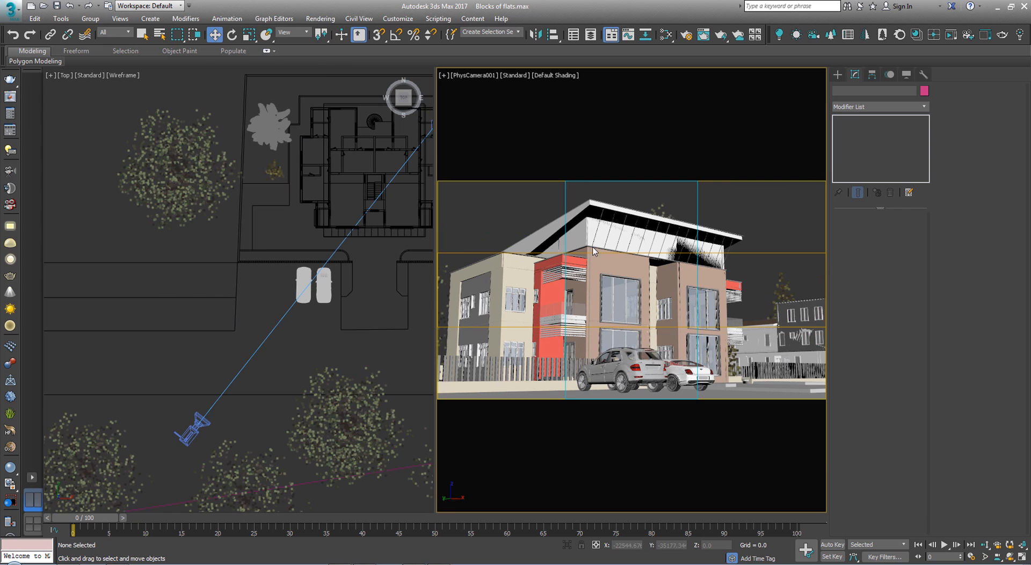
Step: Select the camera of the active camera view, enable Auto Vertical Tilt Correction in its perspective control, and deselect it
{"action": "left_click", "coordinate": [464, 80]}
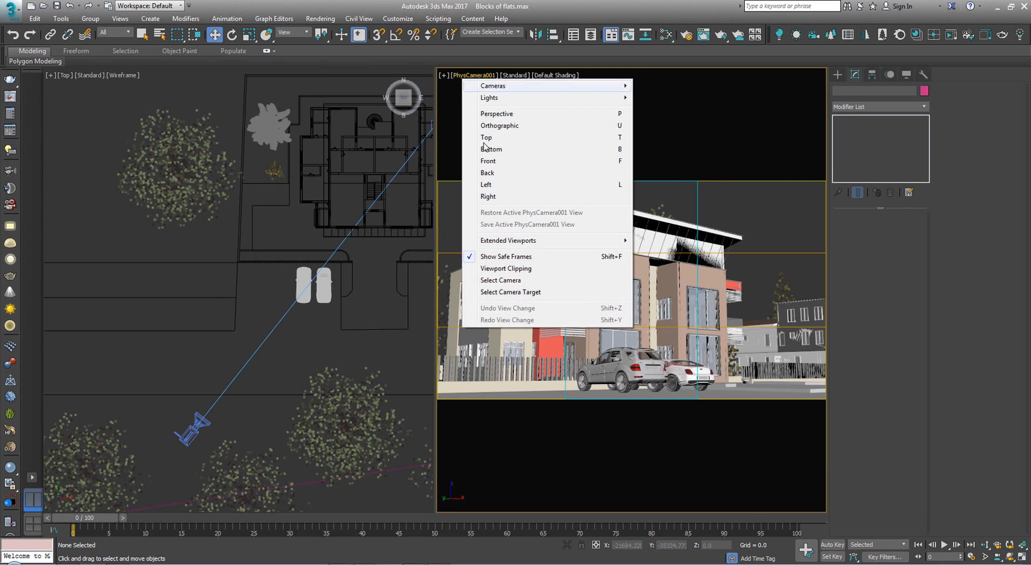
{"action": "left_click", "coordinate": [500, 280]}
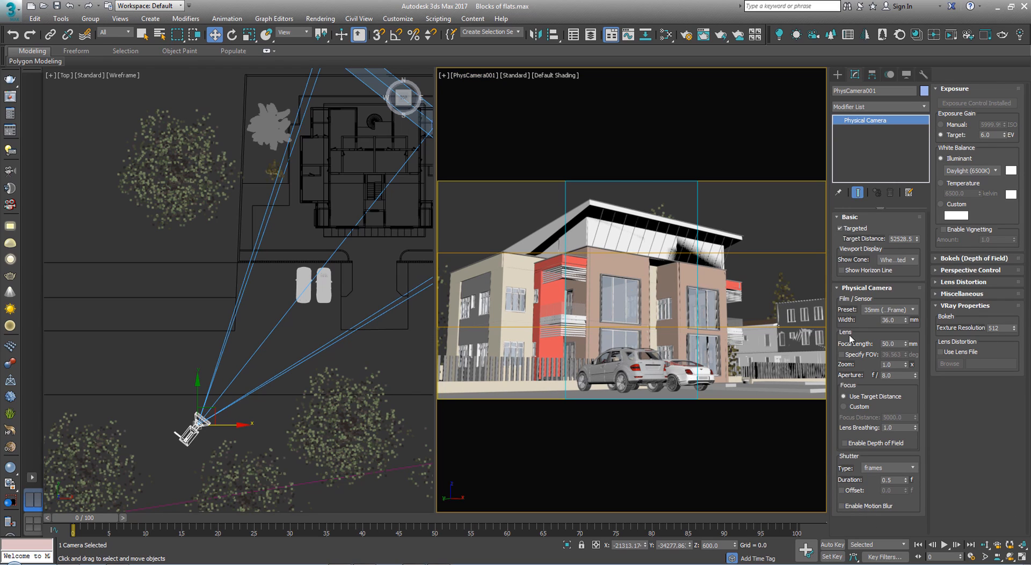
{"action": "left_click", "coordinate": [949, 272]}
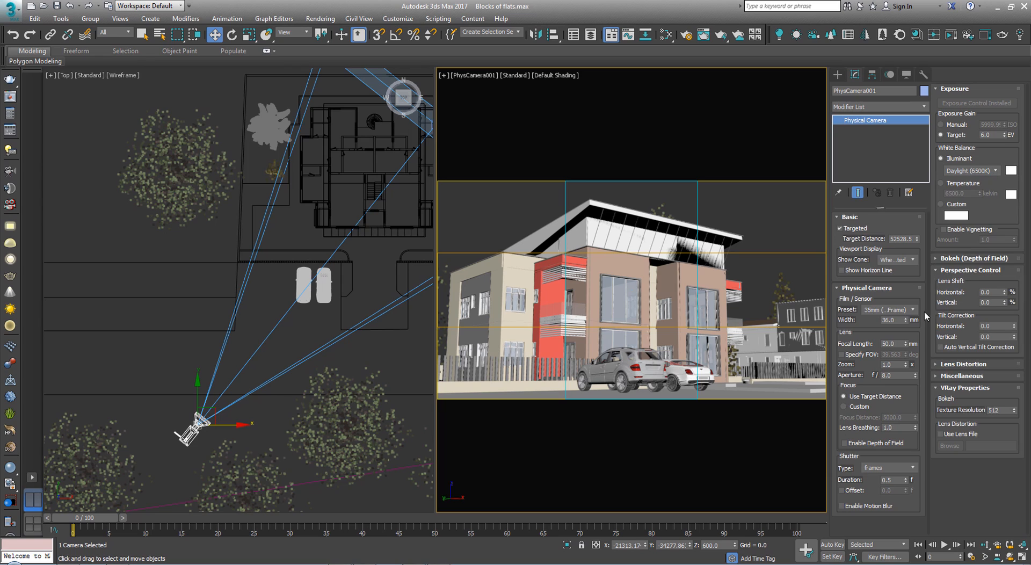
{"action": "left_click", "coordinate": [941, 347]}
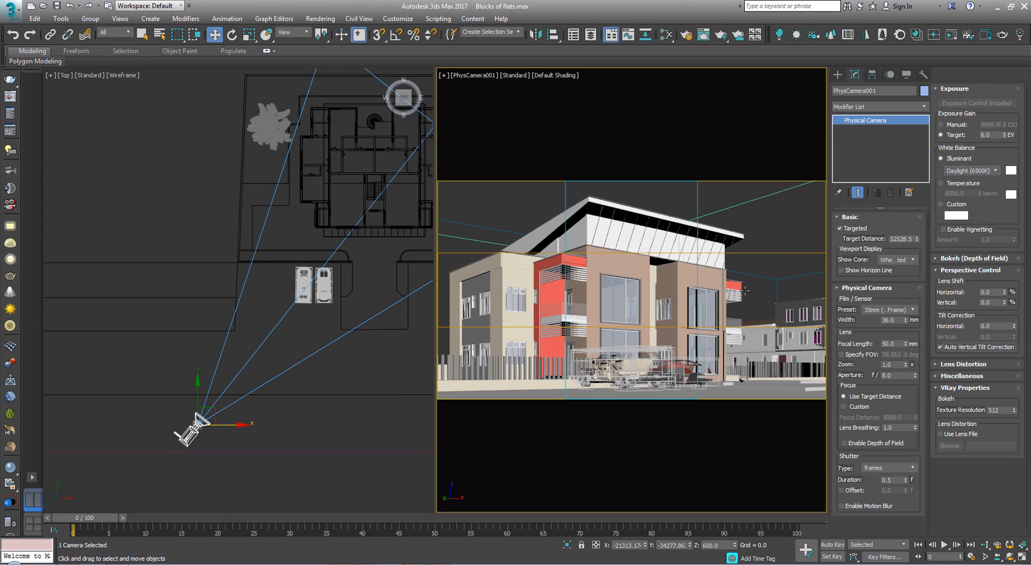
{"action": "left_click", "coordinate": [800, 232]}
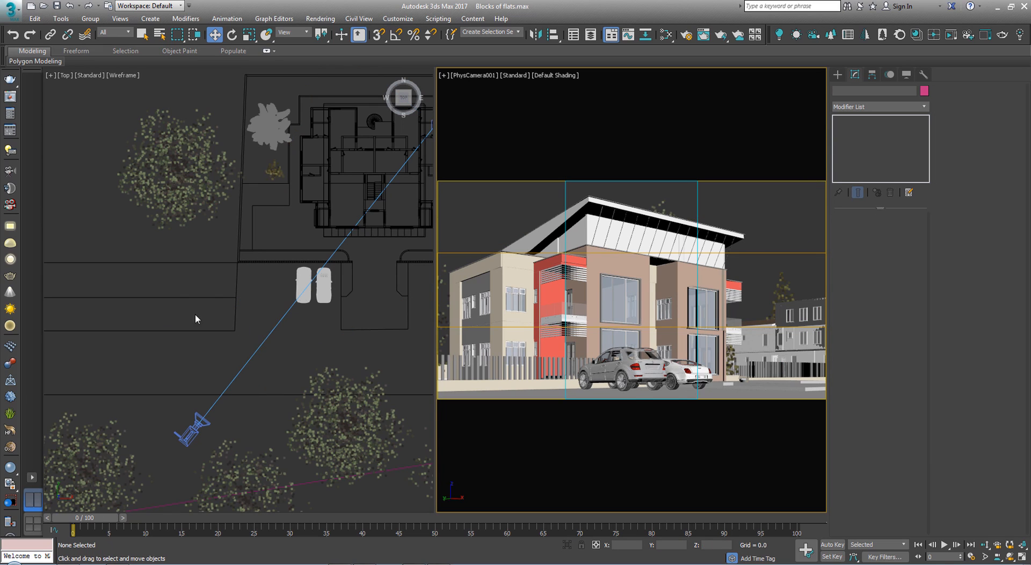
Step: Change the top viewport to the front view and locate the V-Ray sun to examine its position and parameters, leaving it deselected
{"action": "scroll", "coordinate": [277, 362], "scroll_direction": "down", "scroll_amount": 8}
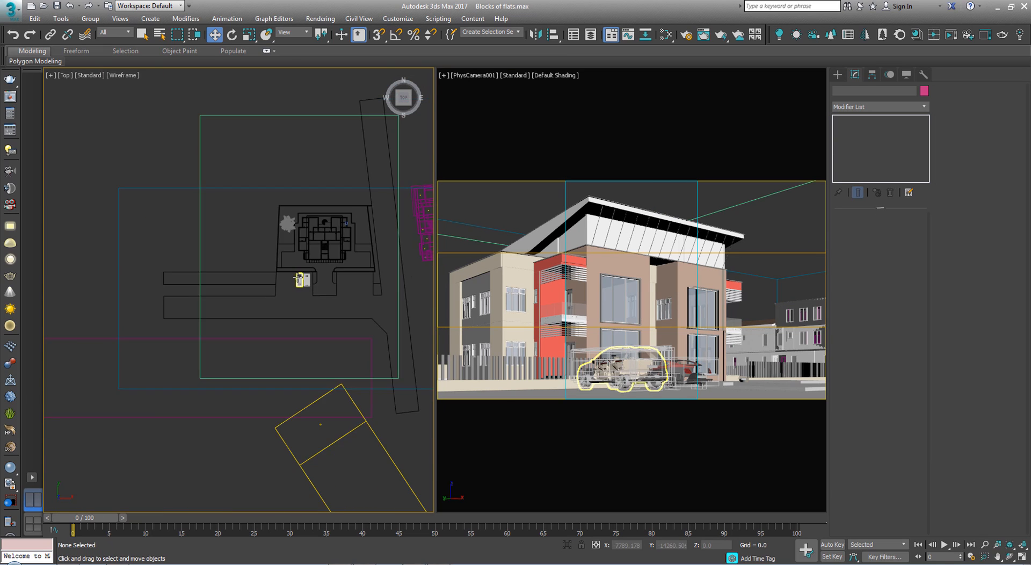
{"action": "scroll", "coordinate": [355, 233], "scroll_direction": "down", "scroll_amount": 2}
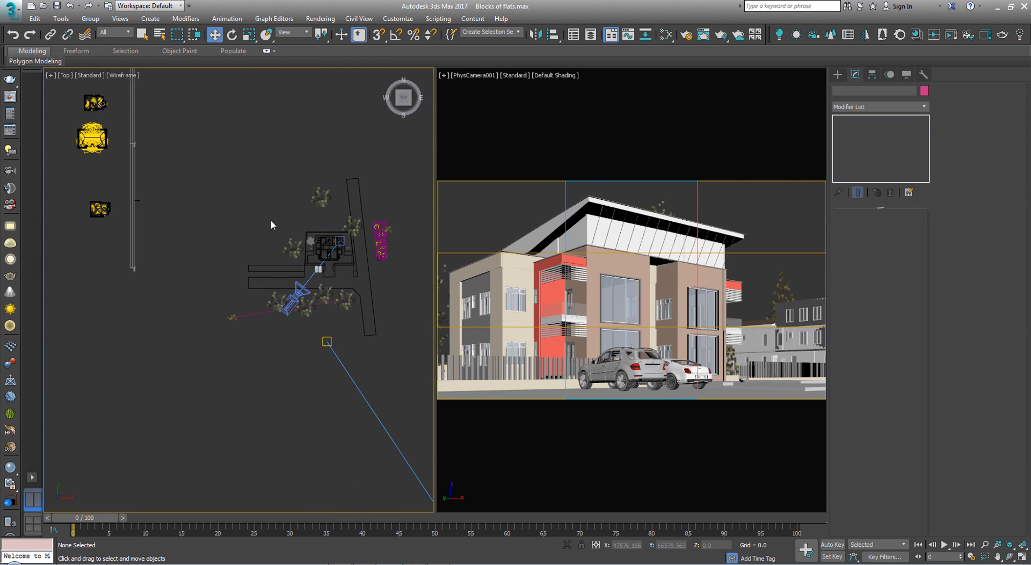
{"action": "scroll", "coordinate": [158, 423], "scroll_direction": "down", "scroll_amount": 3}
{"action": "scroll", "coordinate": [159, 424], "scroll_direction": "down", "scroll_amount": 2}
{"action": "scroll", "coordinate": [237, 505], "scroll_direction": "up", "scroll_amount": 3}
{"action": "scroll", "coordinate": [245, 350], "scroll_direction": "up", "scroll_amount": 2}
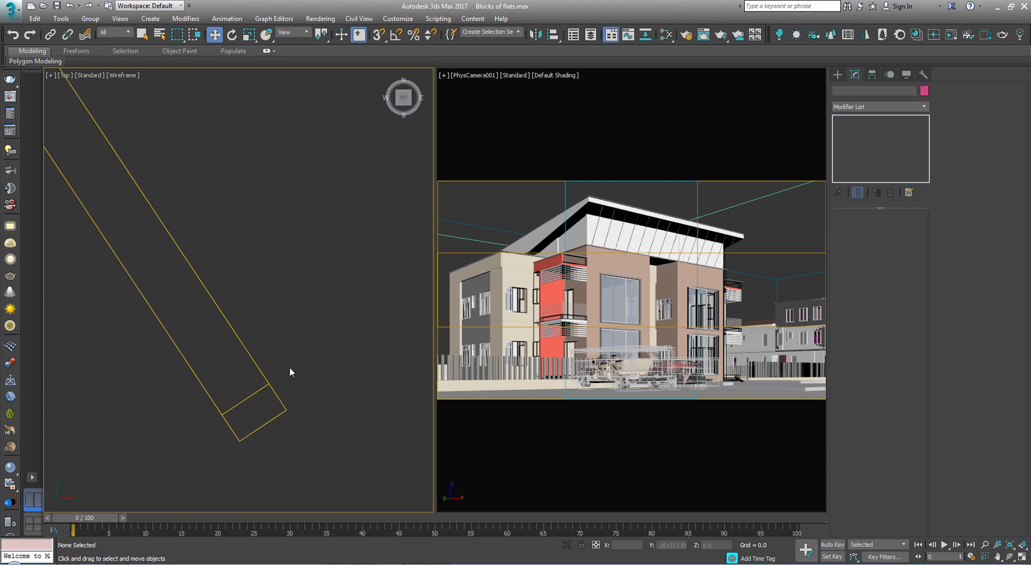
{"action": "left_click_drag", "start_coordinate": [403, 100], "coordinate": [404, 114]}
{"action": "left_click", "coordinate": [404, 113]}
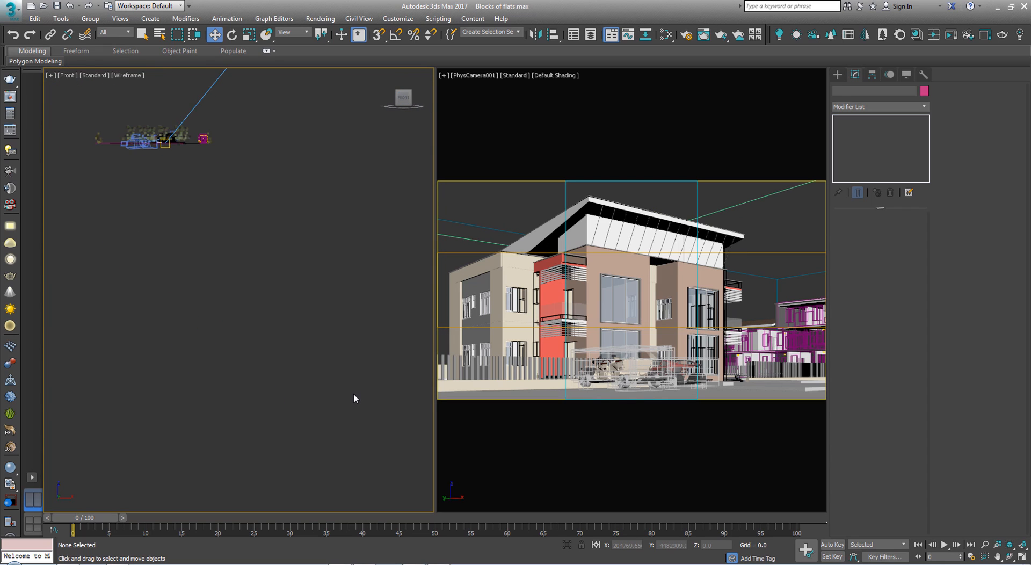
{"action": "key", "text": "z"}
{"action": "scroll", "coordinate": [385, 202], "scroll_direction": "up", "scroll_amount": 3}
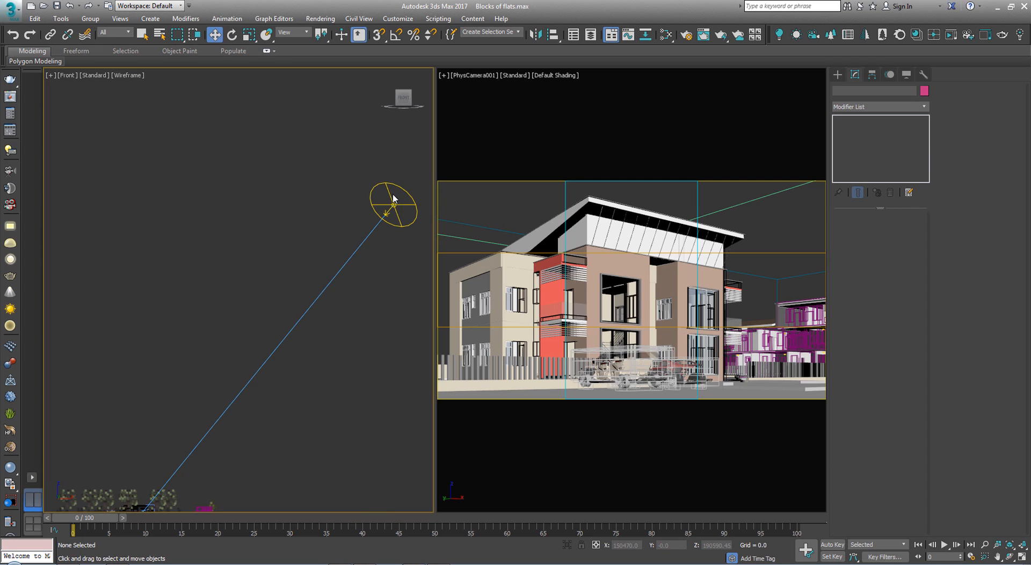
{"action": "left_click", "coordinate": [393, 205]}
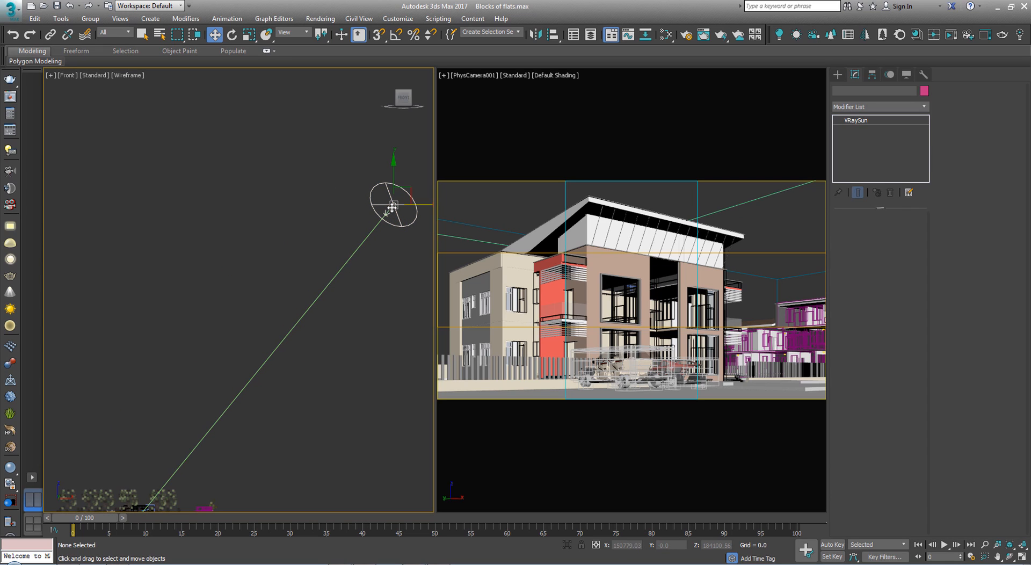
{"action": "left_click", "coordinate": [281, 252]}
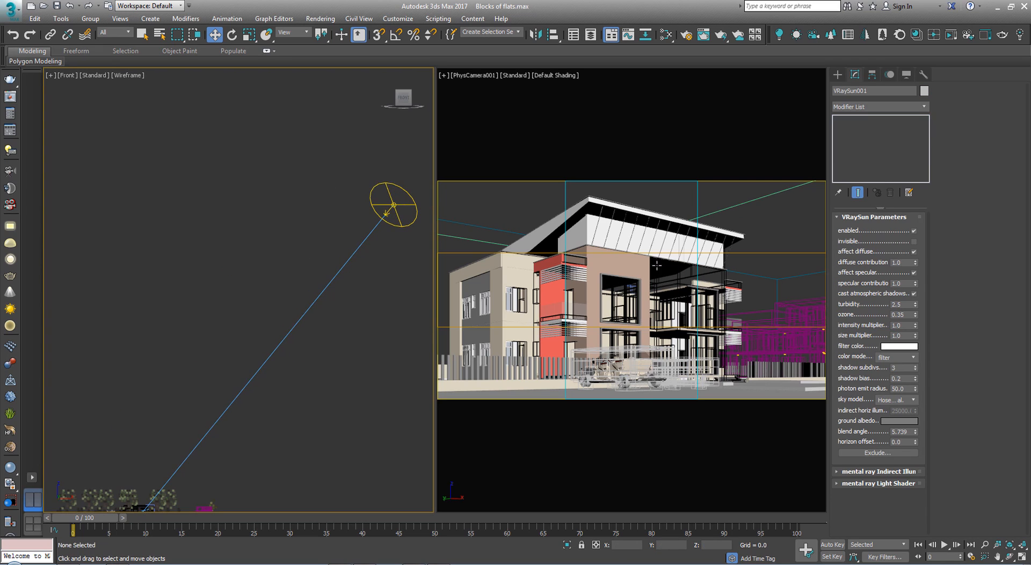
Step: Make the physical camera's viewport the active view, with nothing selected
{"action": "left_click", "coordinate": [514, 217]}
{"action": "right_click", "coordinate": [511, 207]}
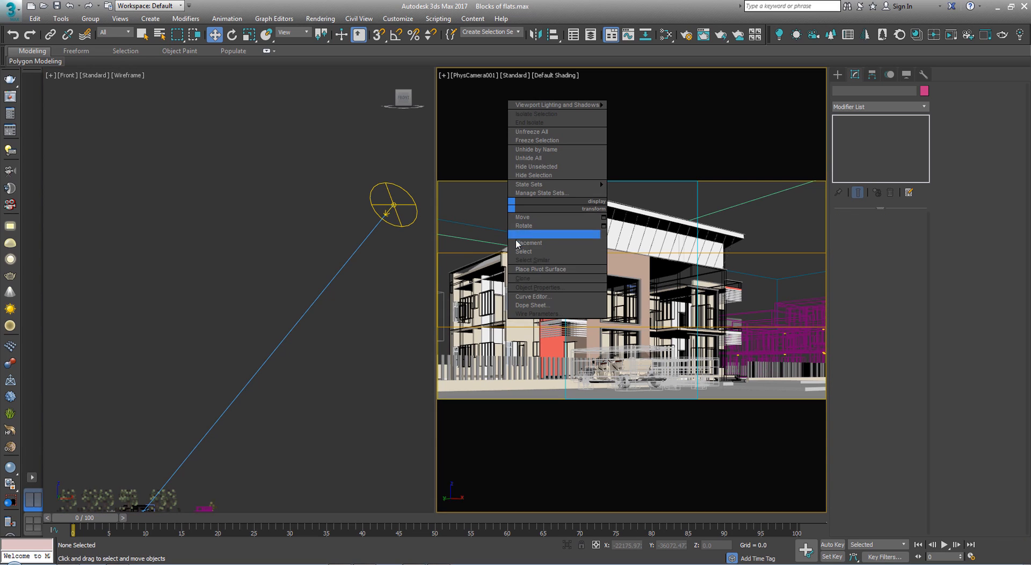
{"action": "left_click", "coordinate": [470, 212]}
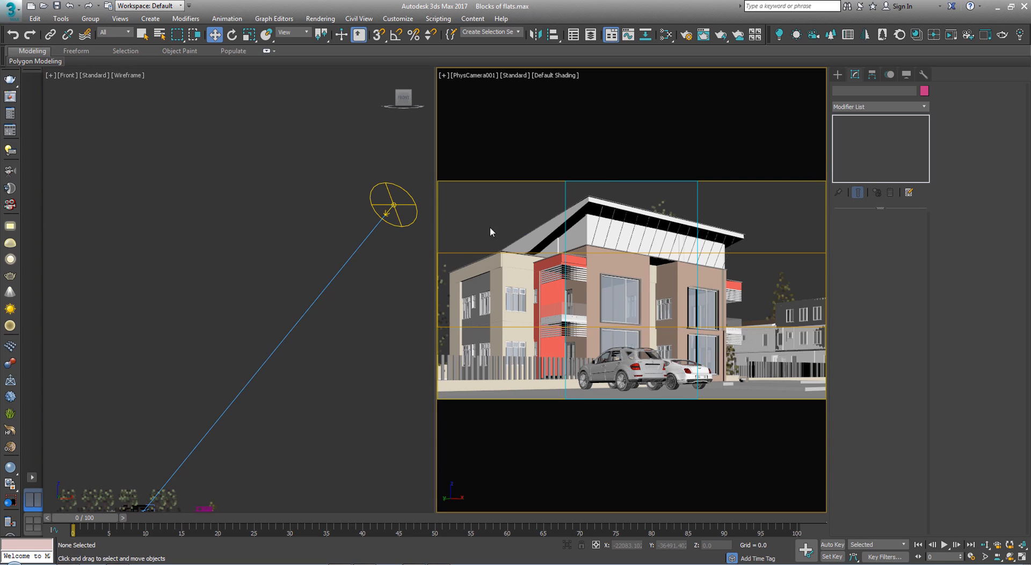
{"action": "right_click", "coordinate": [497, 210]}
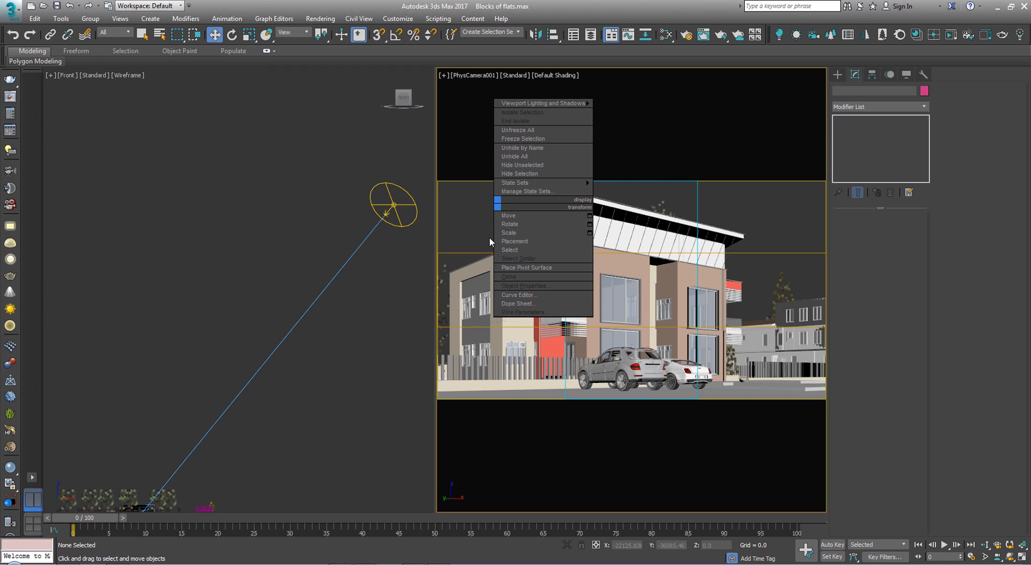
{"action": "left_click", "coordinate": [467, 221]}
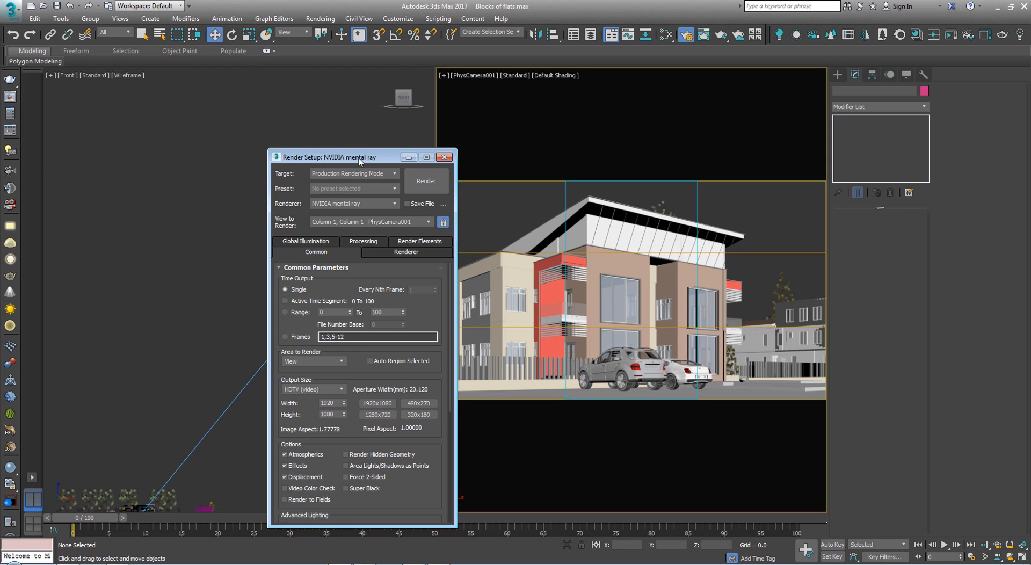
Step: Load the Test Render preset with its V-Ray Next, update 1 category in the render setup, keeping the camera view visible
{"action": "left_click_drag", "start_coordinate": [359, 159], "coordinate": [255, 150]}
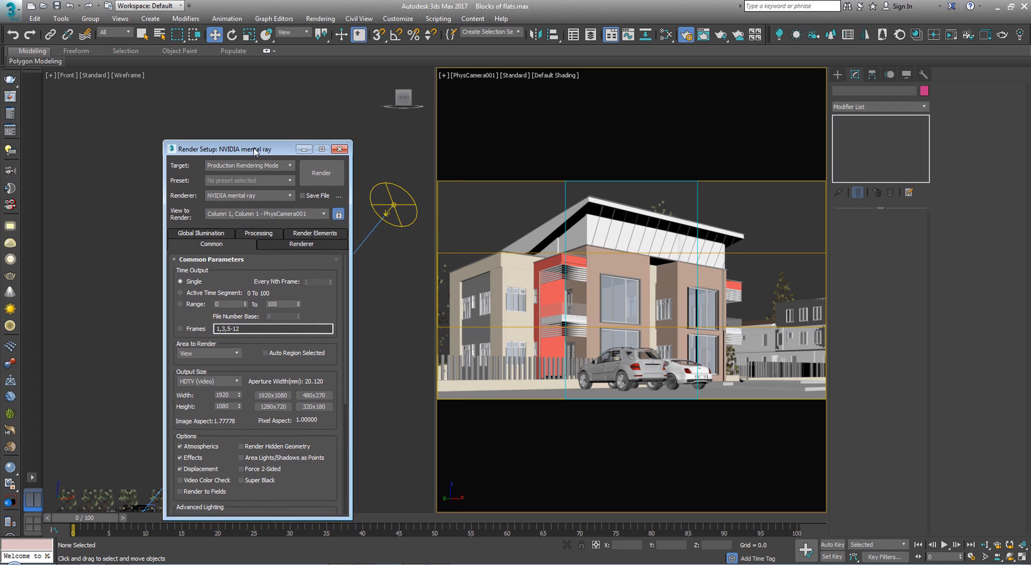
{"action": "left_click", "coordinate": [249, 196]}
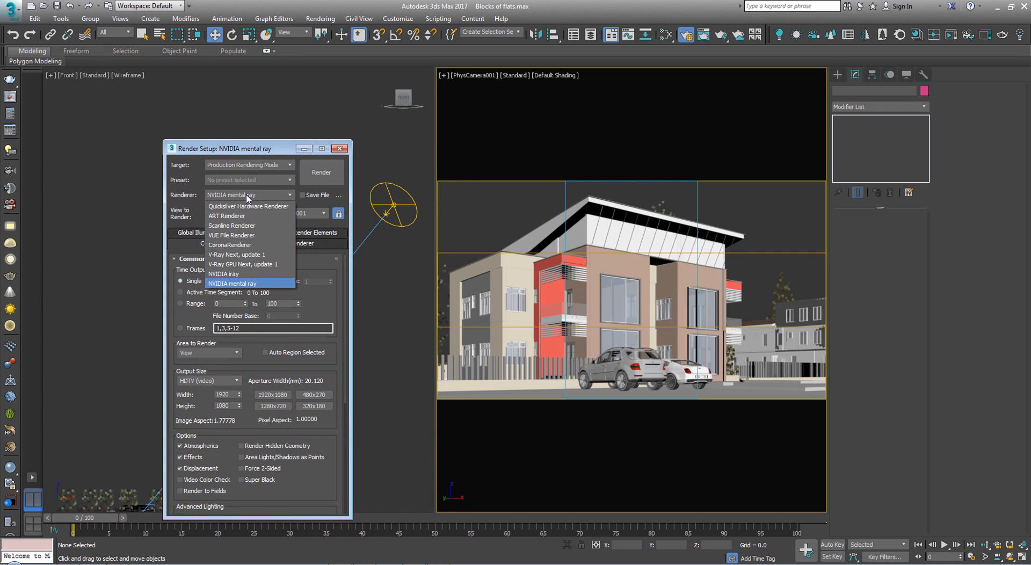
{"action": "left_click", "coordinate": [248, 196]}
{"action": "left_click", "coordinate": [238, 181]}
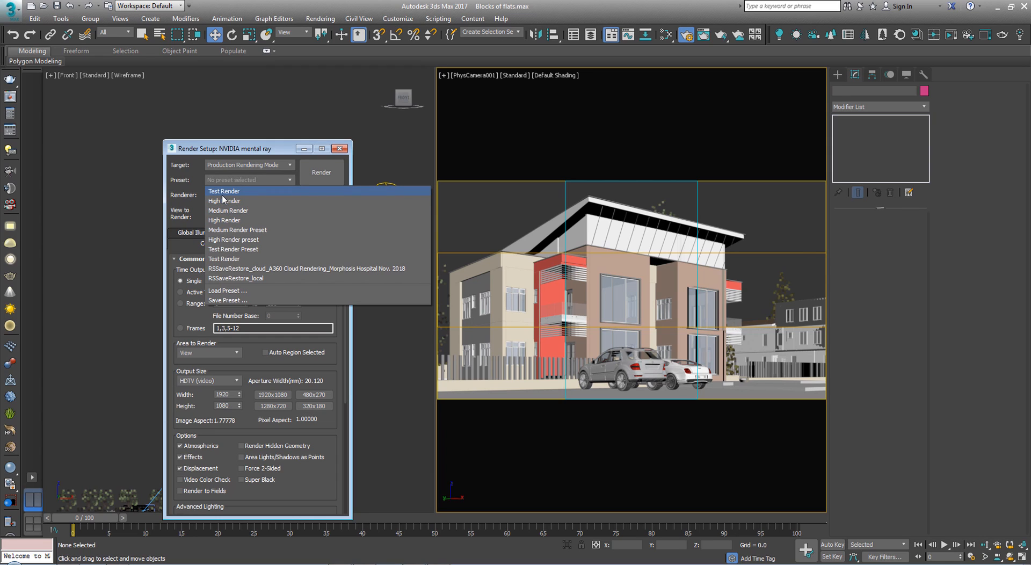
{"action": "left_click", "coordinate": [224, 193]}
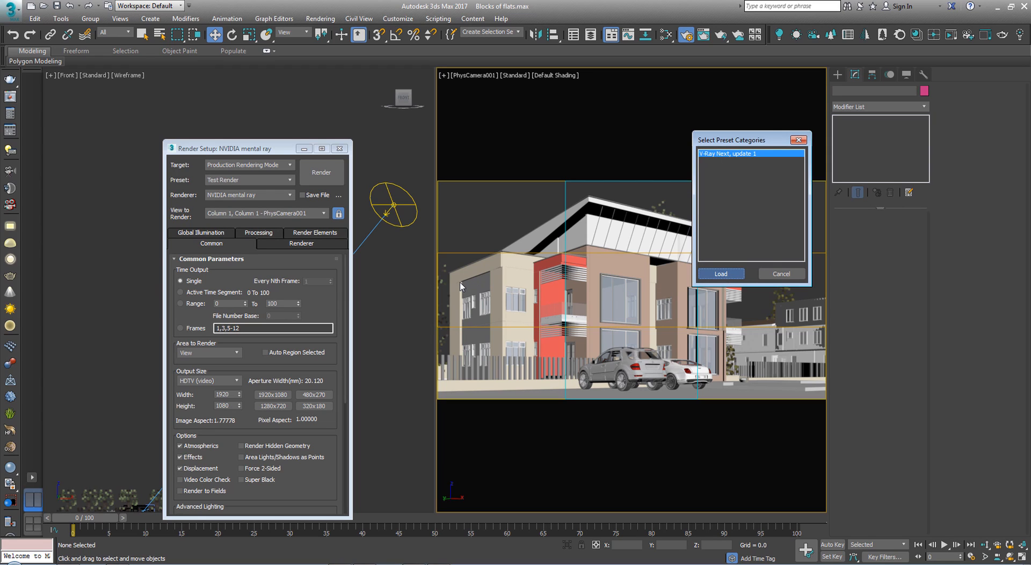
{"action": "key", "text": "Return"}
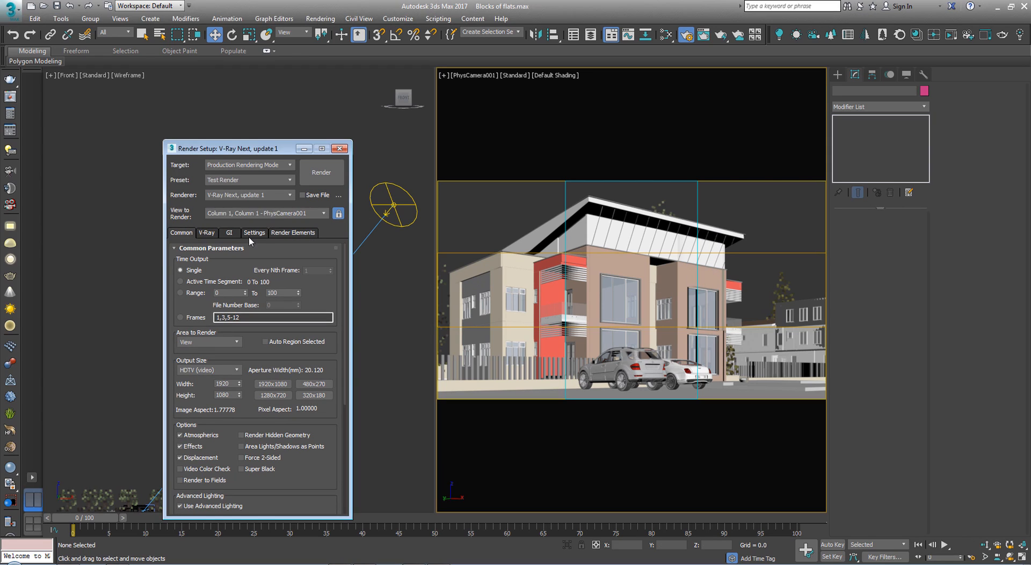
{"action": "left_click_drag", "start_coordinate": [228, 148], "coordinate": [259, 129]}
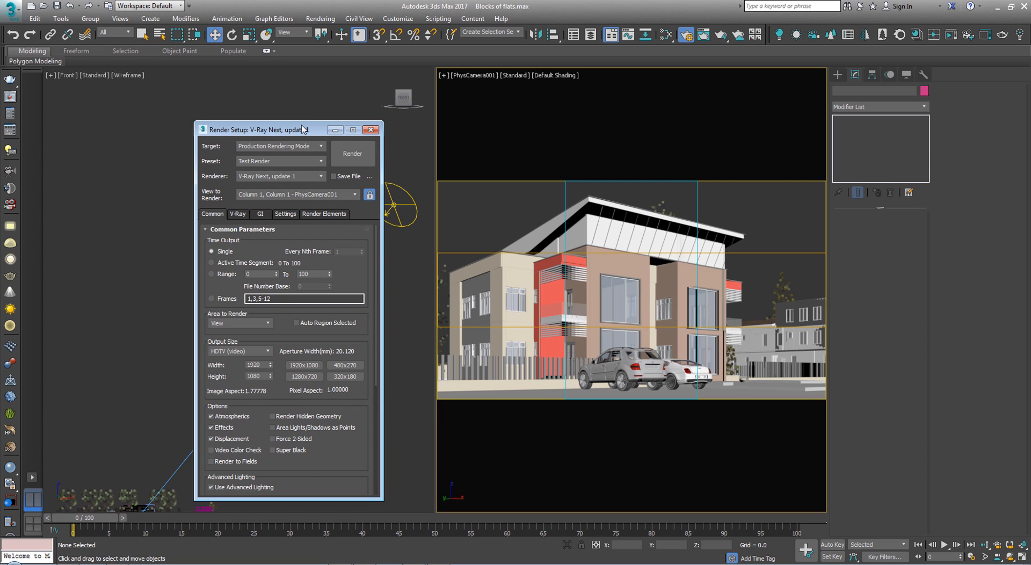
{"action": "left_click_drag", "start_coordinate": [300, 126], "coordinate": [141, 125]}
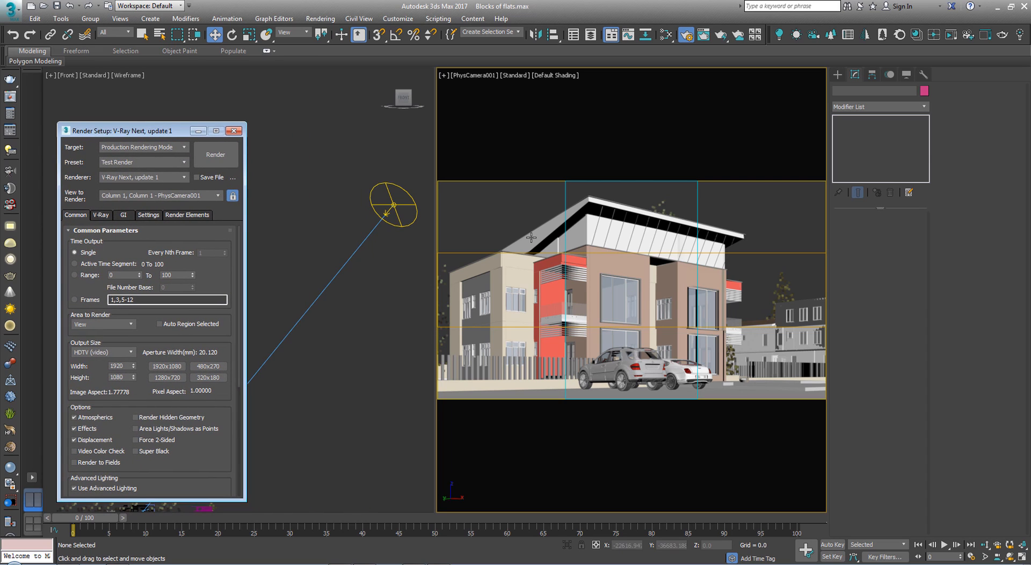
Step: Open the V-Ray frame buffer, minimize the render setup, and move the frame buffer clear of the front view
{"action": "right_click", "coordinate": [479, 208]}
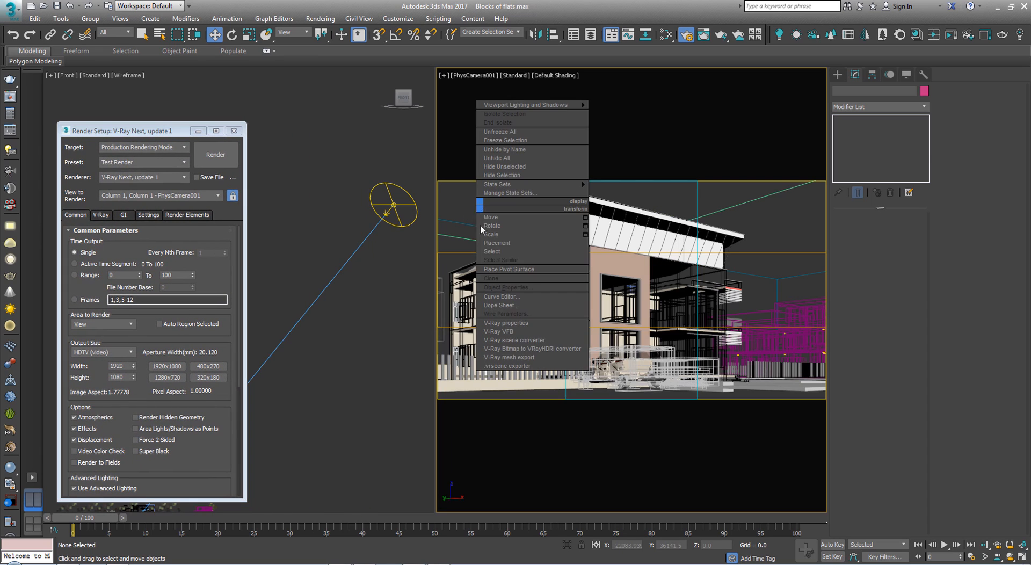
{"action": "left_click", "coordinate": [525, 333]}
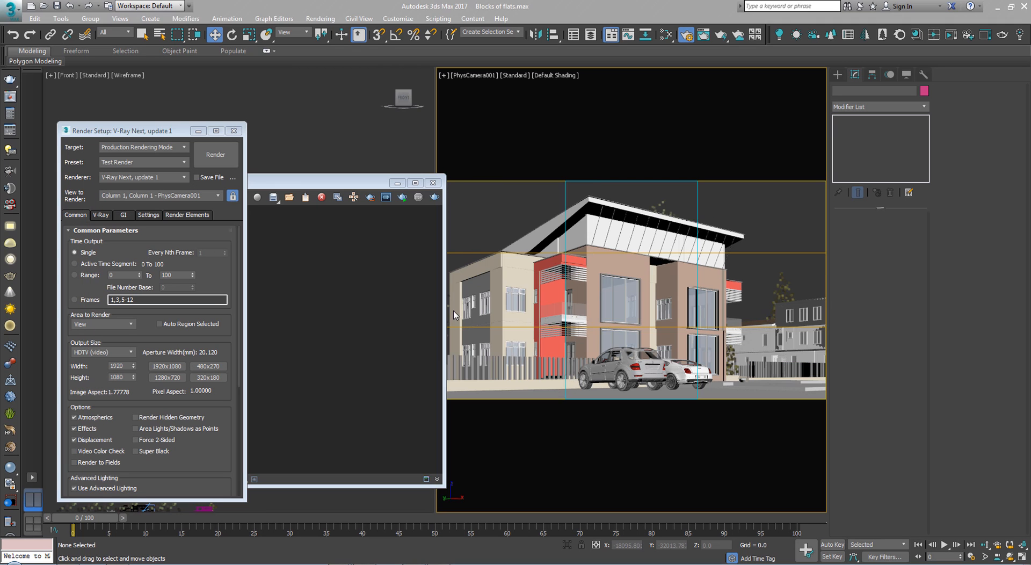
{"action": "left_click", "coordinate": [199, 131]}
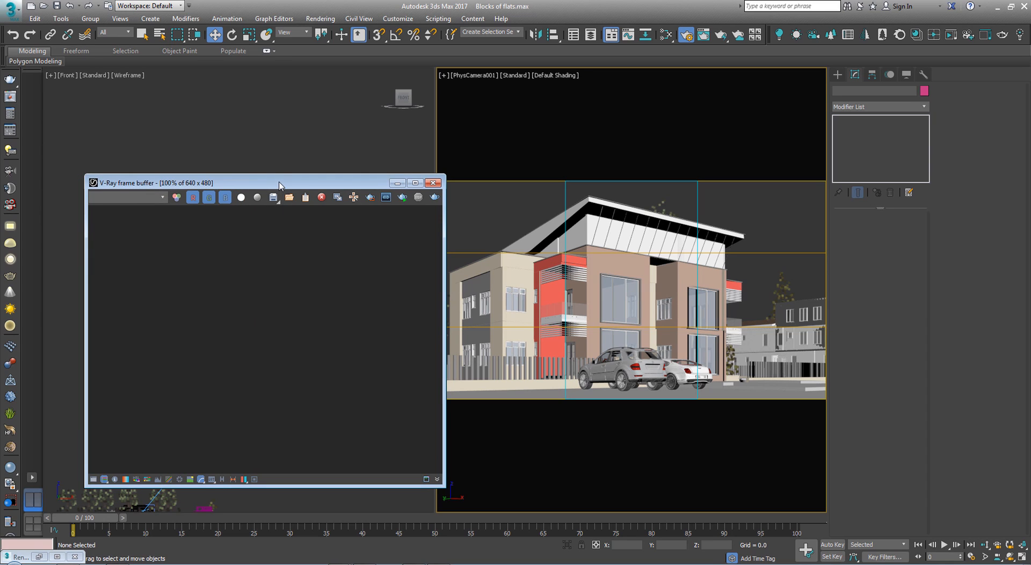
{"action": "left_click_drag", "start_coordinate": [279, 186], "coordinate": [752, 182]}
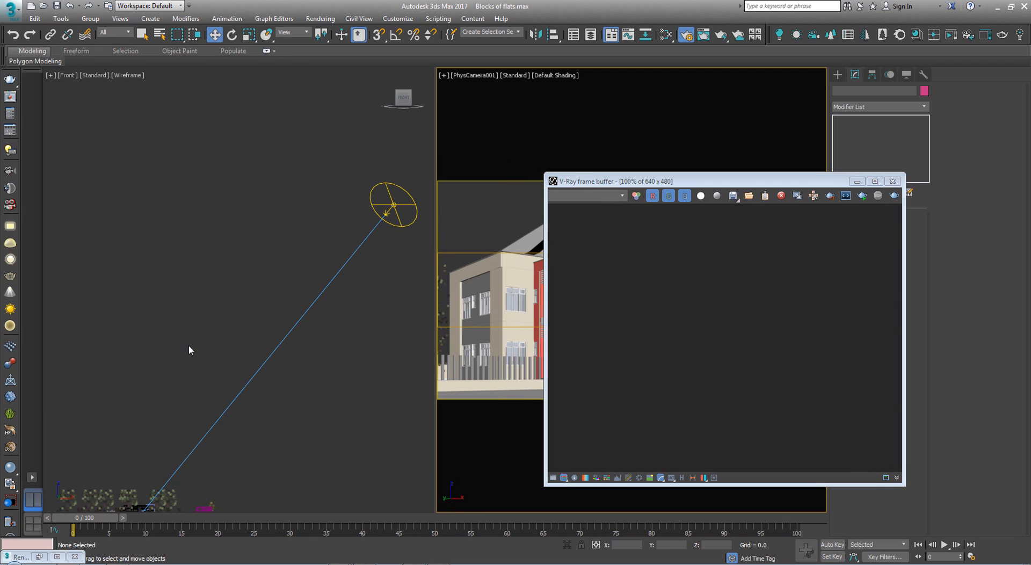
{"action": "scroll", "coordinate": [194, 339], "scroll_direction": "down", "scroll_amount": 4}
{"action": "scroll", "coordinate": [218, 330], "scroll_direction": "up", "scroll_amount": 4}
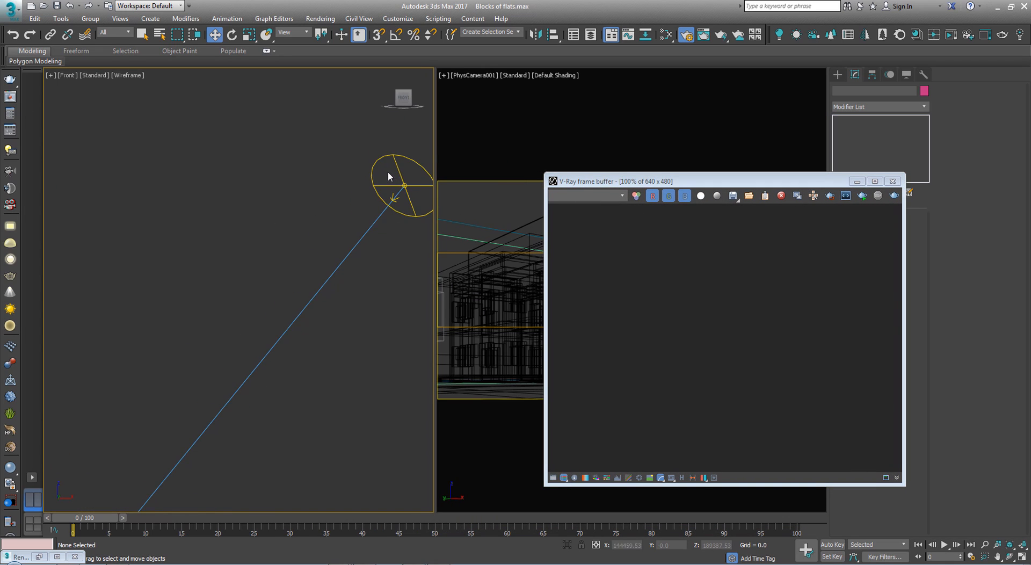
{"action": "scroll", "coordinate": [389, 173], "scroll_direction": "up", "scroll_amount": 2}
{"action": "middle_click_drag", "start_coordinate": [369, 245], "coordinate": [310, 279]}
{"action": "scroll", "coordinate": [311, 279], "scroll_direction": "down", "scroll_amount": 2}
Step: Place the V-Ray frame buffer over the front view and run an interactive render of the camera view
{"action": "mouse_move", "coordinate": [642, 173]}
{"action": "left_mouse_down"}
{"action": "mouse_move", "coordinate": [255, 274]}
{"action": "mouse_move", "coordinate": [212, 245]}
{"action": "left_mouse_up"}
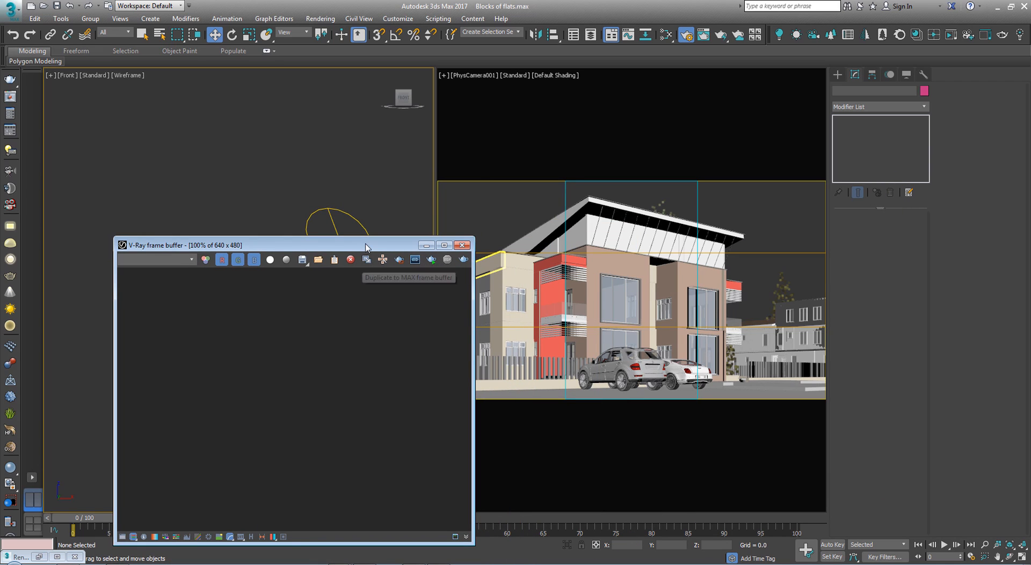
{"action": "left_click_drag", "start_coordinate": [426, 259], "coordinate": [351, 181]}
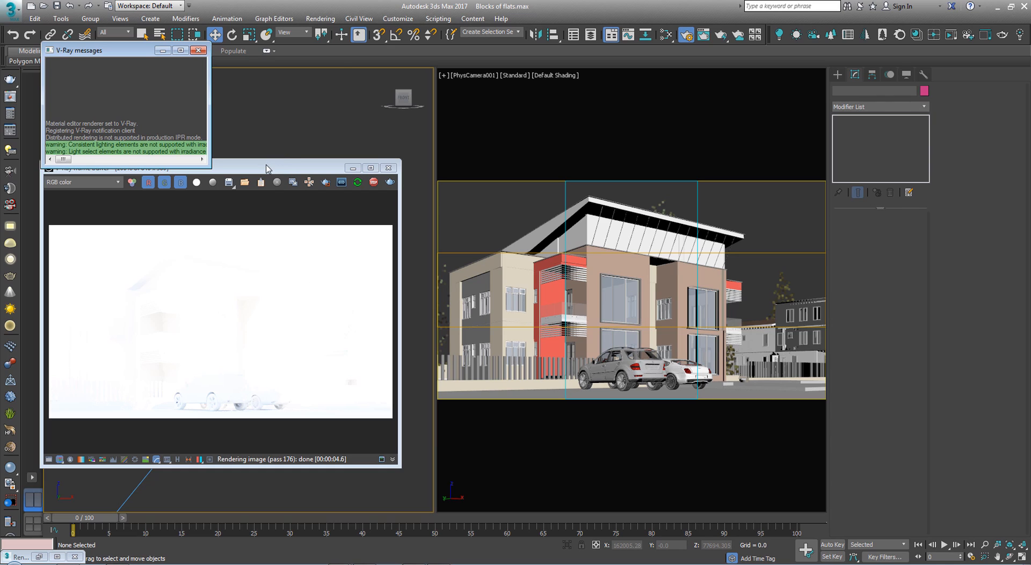
{"action": "left_click_drag", "start_coordinate": [266, 167], "coordinate": [269, 182]}
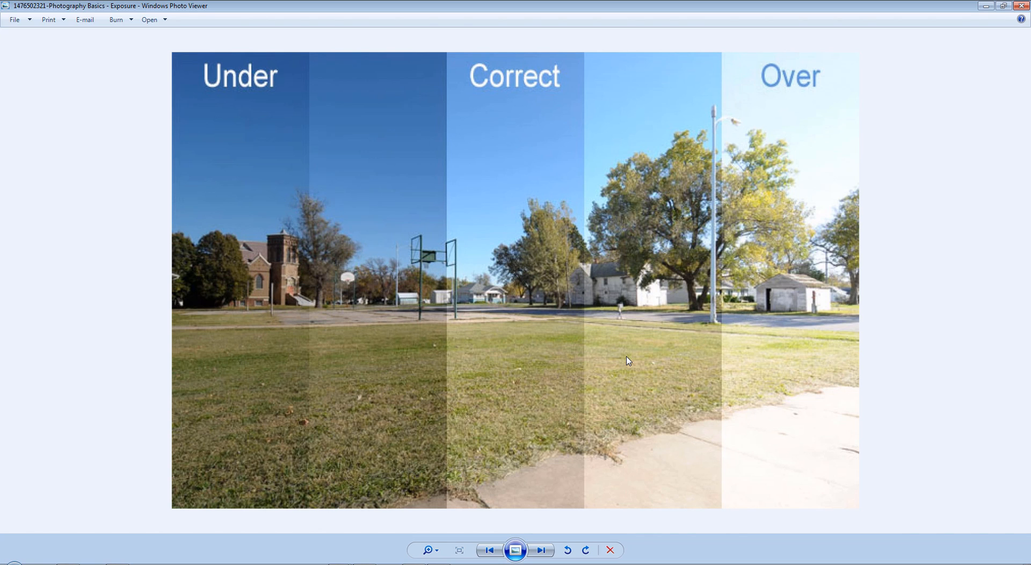
Step: View the ISO comparison photo that follows the exposure example in Windows Photo Viewer, and return to 3ds Max
{"action": "key", "text": "Right"}
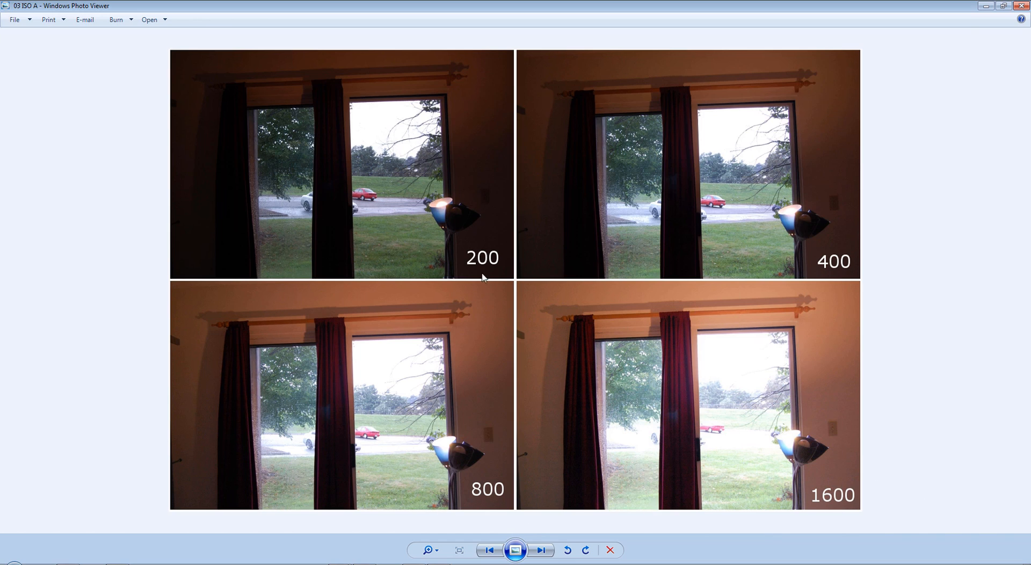
{"action": "left_click", "coordinate": [986, 5]}
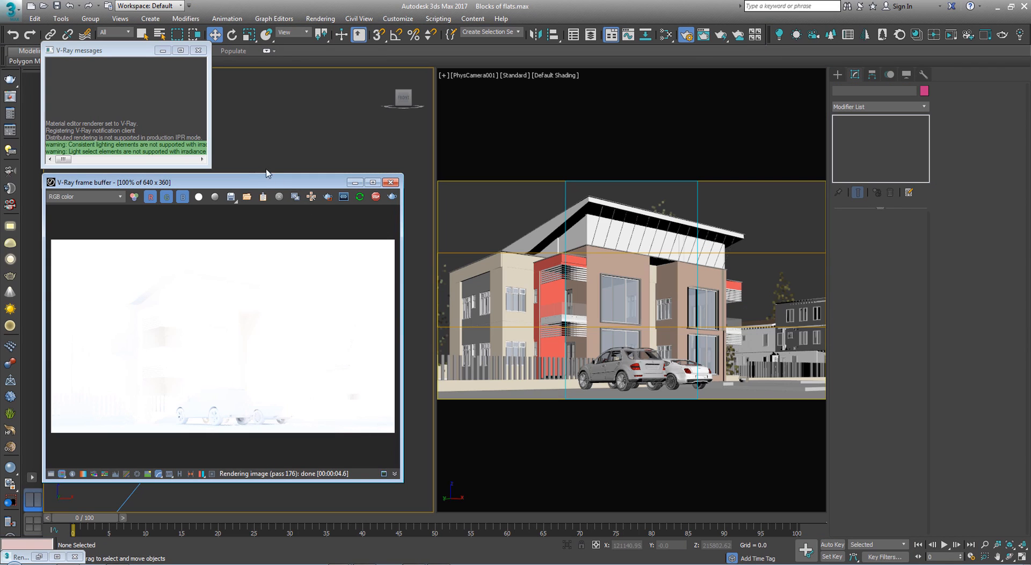
Step: Close the V-Ray messages window and select the camera of the physical camera view
{"action": "left_click_drag", "start_coordinate": [257, 188], "coordinate": [266, 172]}
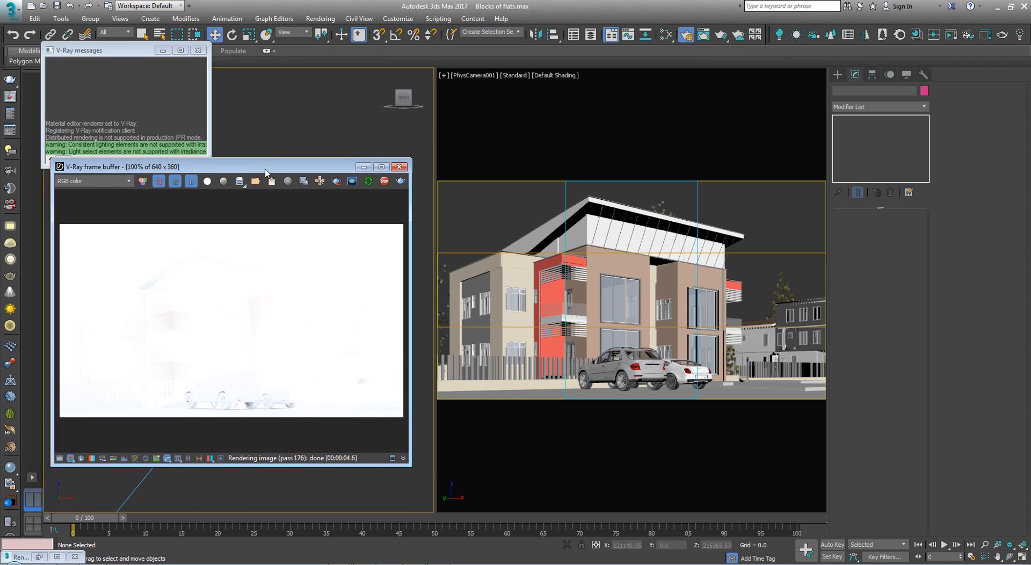
{"action": "left_click", "coordinate": [204, 54]}
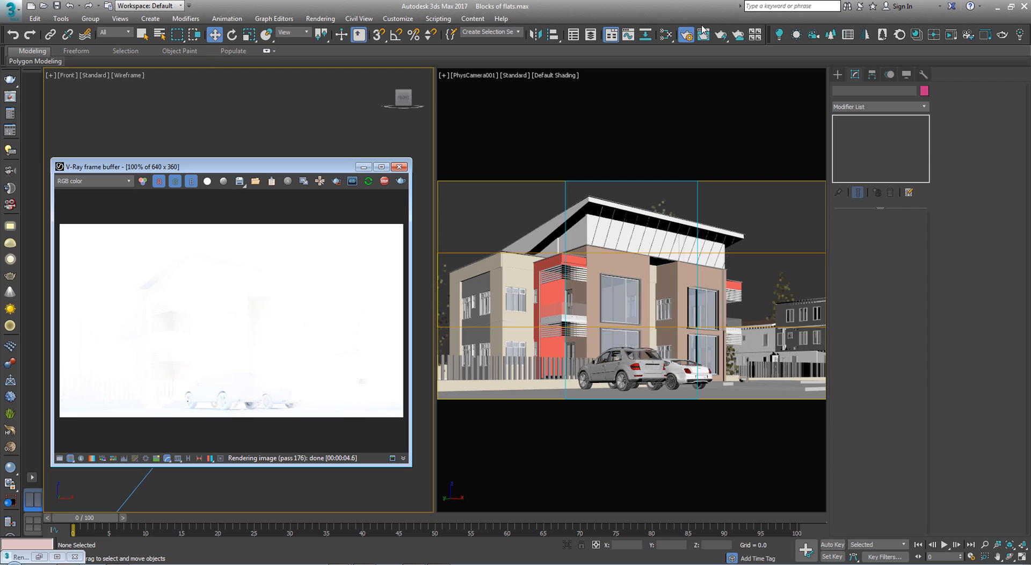
{"action": "left_click", "coordinate": [471, 78]}
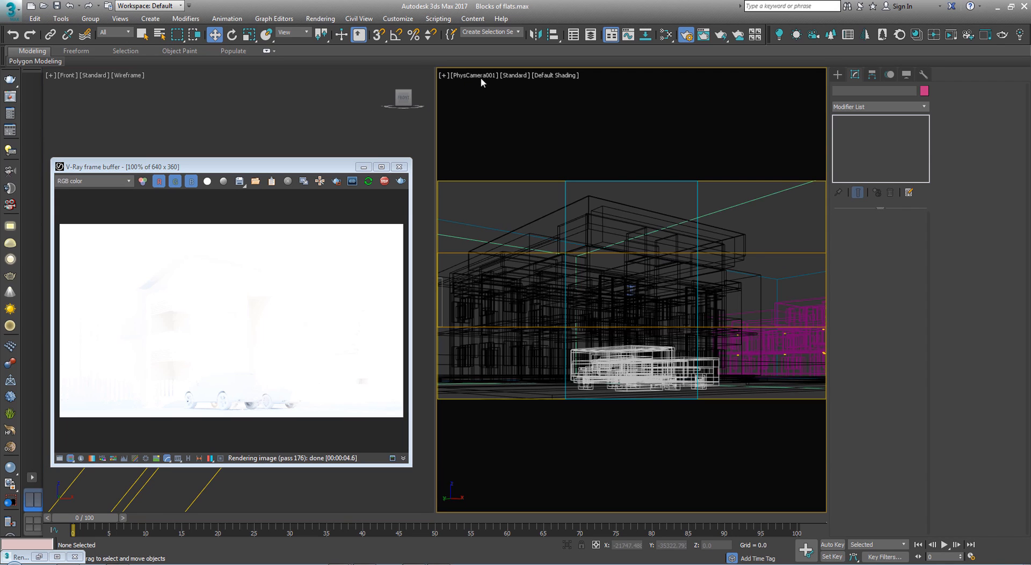
{"action": "left_click", "coordinate": [480, 78]}
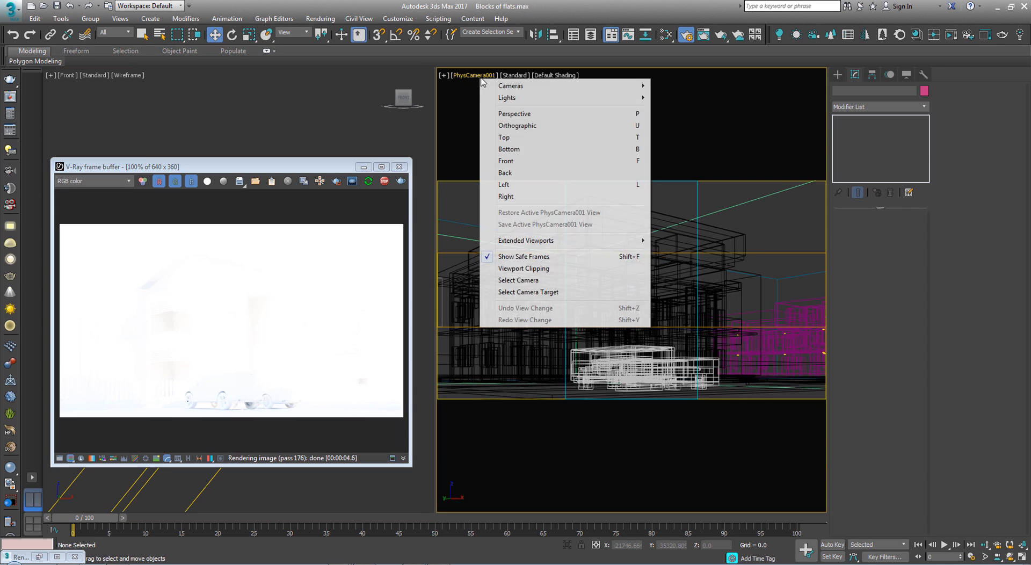
{"action": "left_click", "coordinate": [529, 280]}
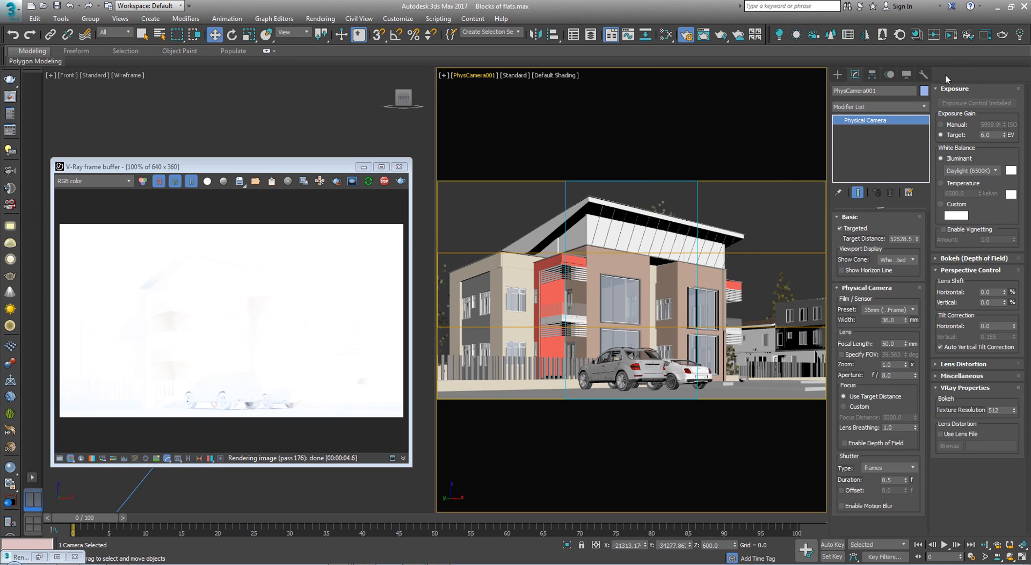
Step: Display the camera's exposure settings and try a target exposure gain of 5 EV
{"action": "left_click", "coordinate": [938, 89]}
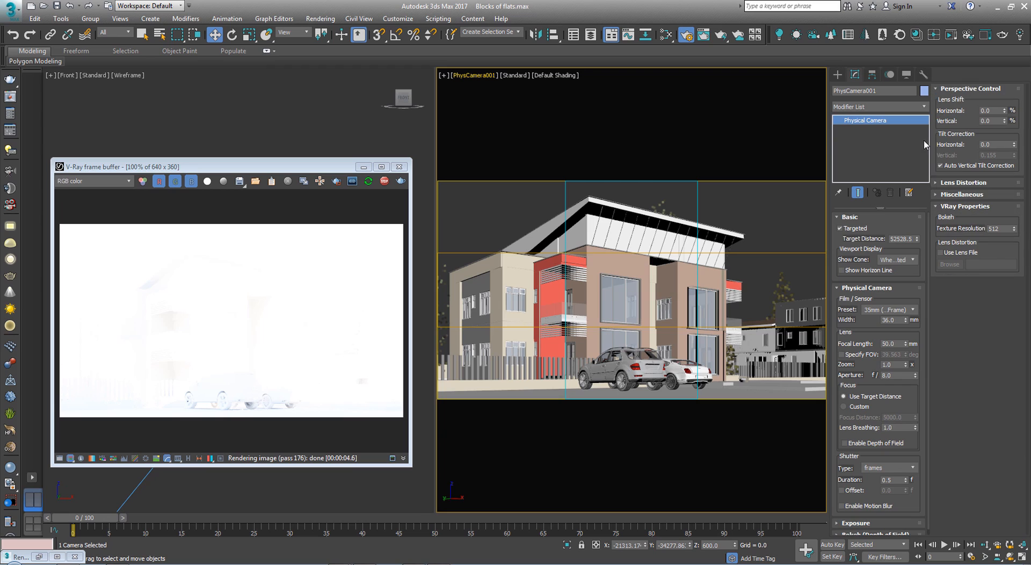
{"action": "left_click", "coordinate": [940, 89]}
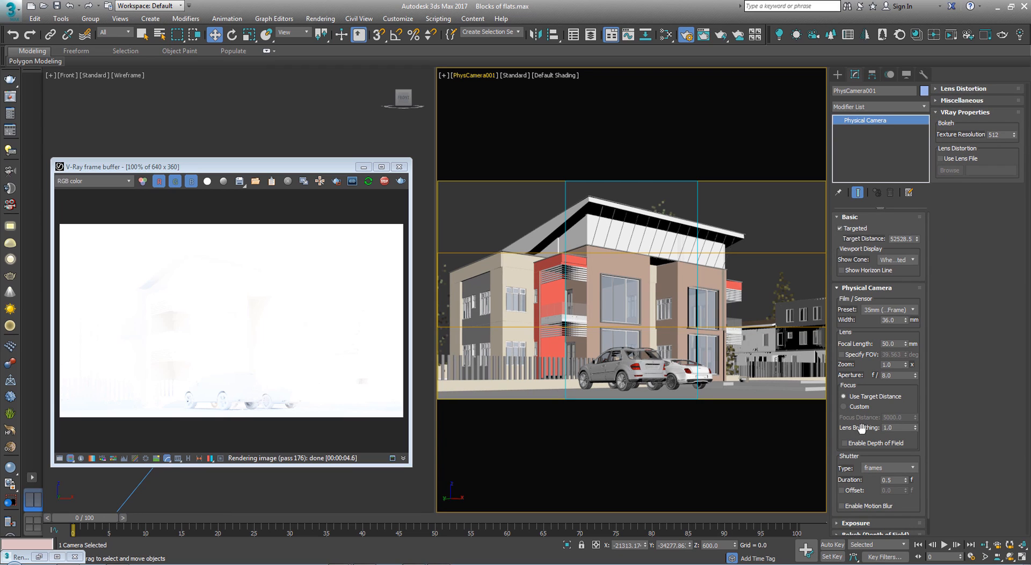
{"action": "left_click_drag", "start_coordinate": [843, 463], "coordinate": [843, 391]}
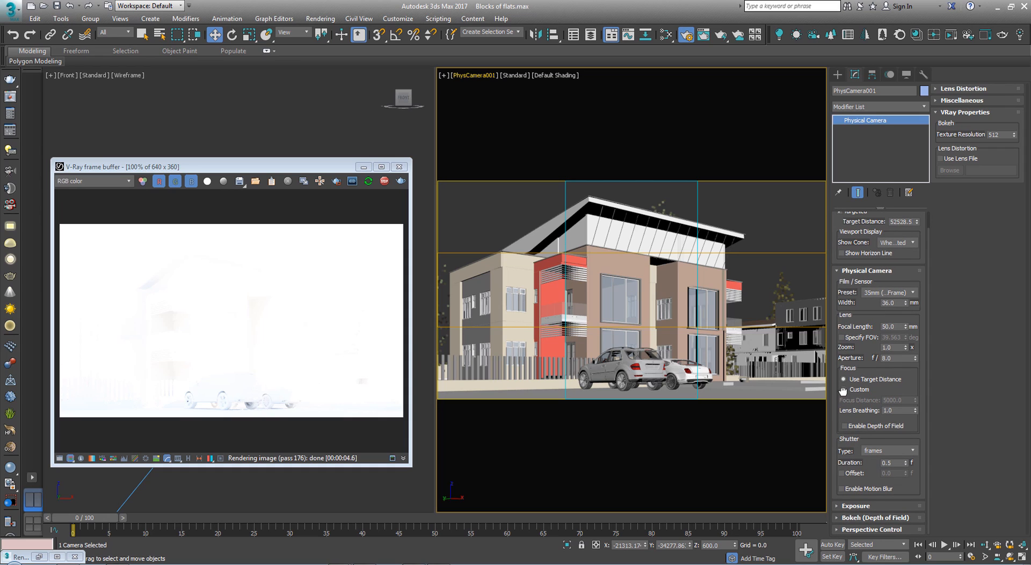
{"action": "left_click", "coordinate": [856, 506]}
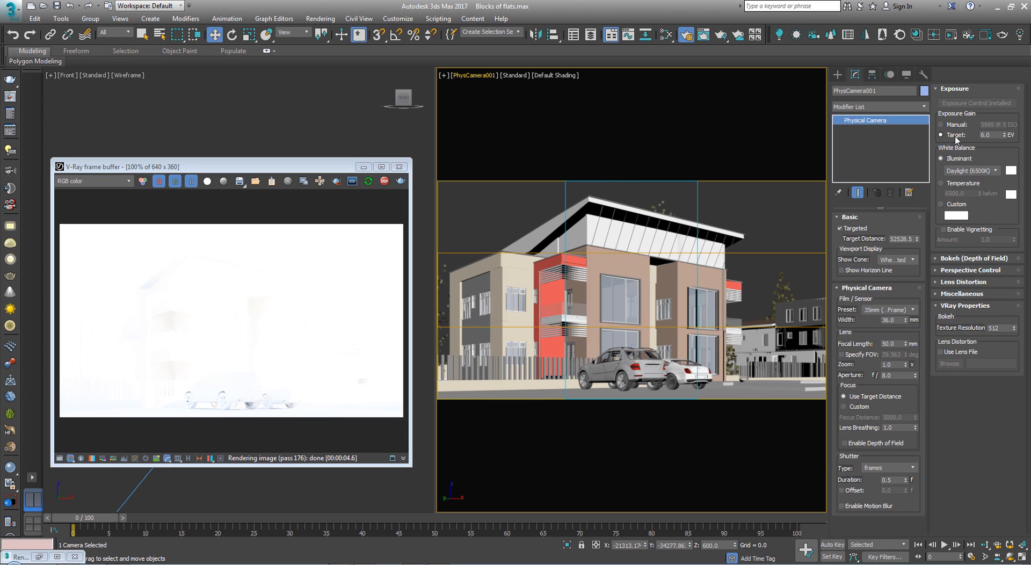
{"action": "double_click", "coordinate": [989, 134]}
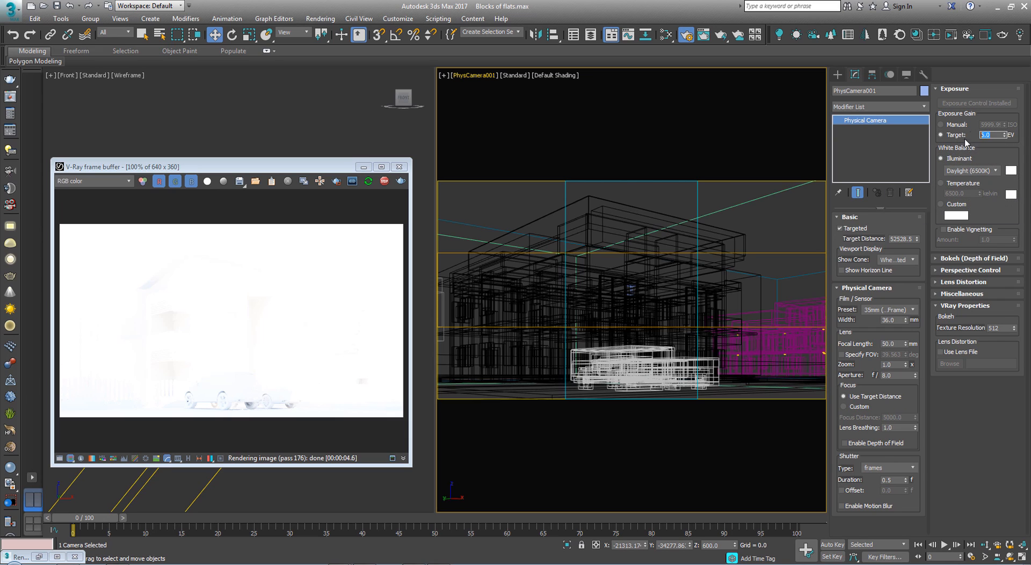
{"action": "type", "text": "5"}
{"action": "key", "text": "Return"}
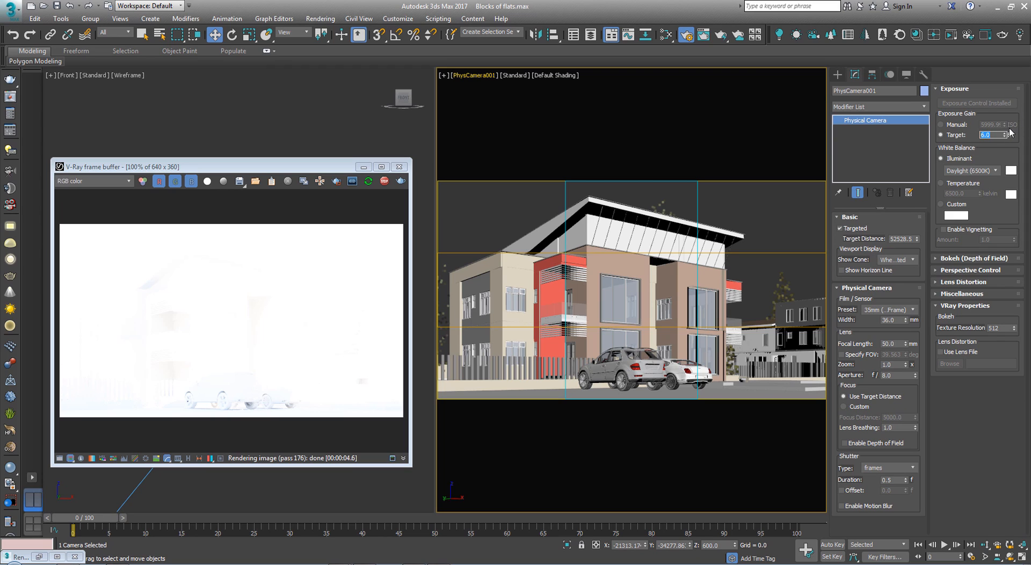
Step: Switch the camera's exposure gain to Manual and set it to 100 ISO
{"action": "left_click", "coordinate": [951, 125]}
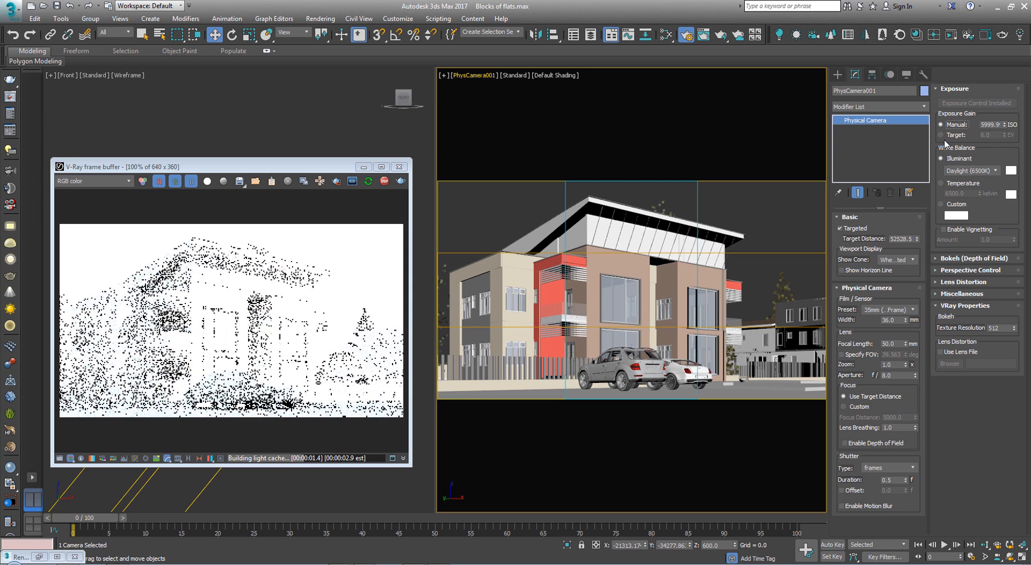
{"action": "double_click", "coordinate": [990, 127]}
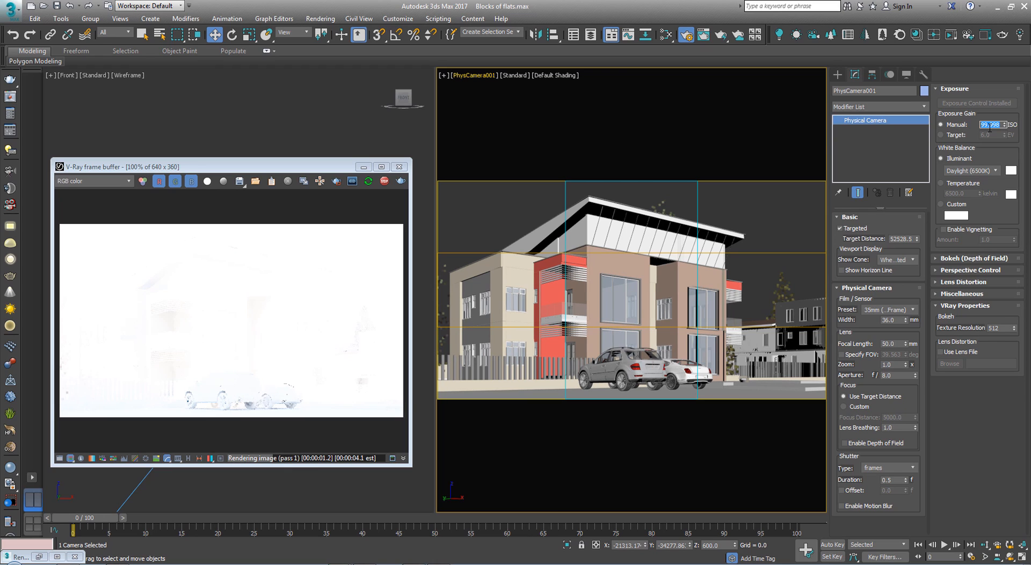
{"action": "type", "text": "100"}
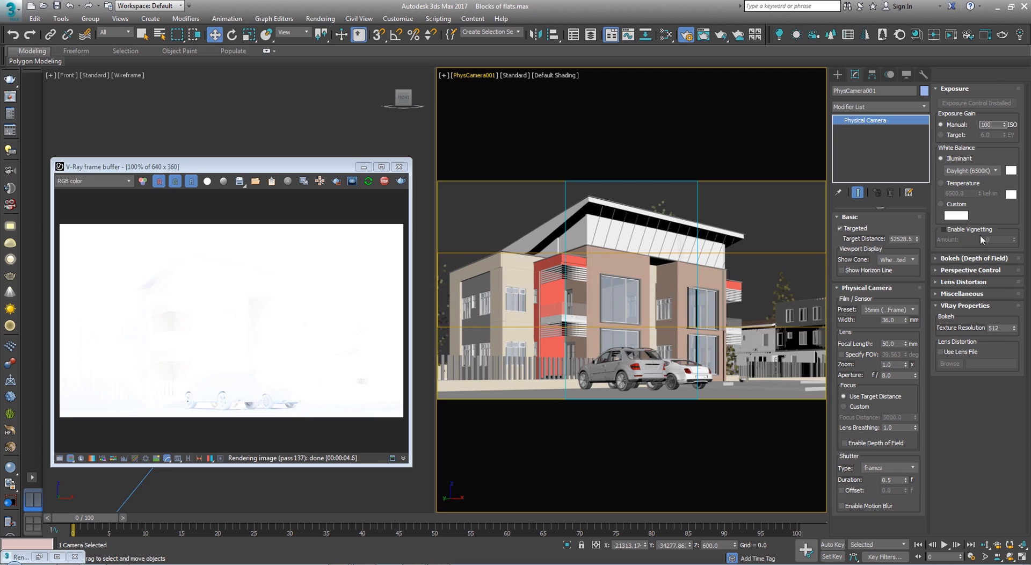
{"action": "left_click", "coordinate": [269, 277]}
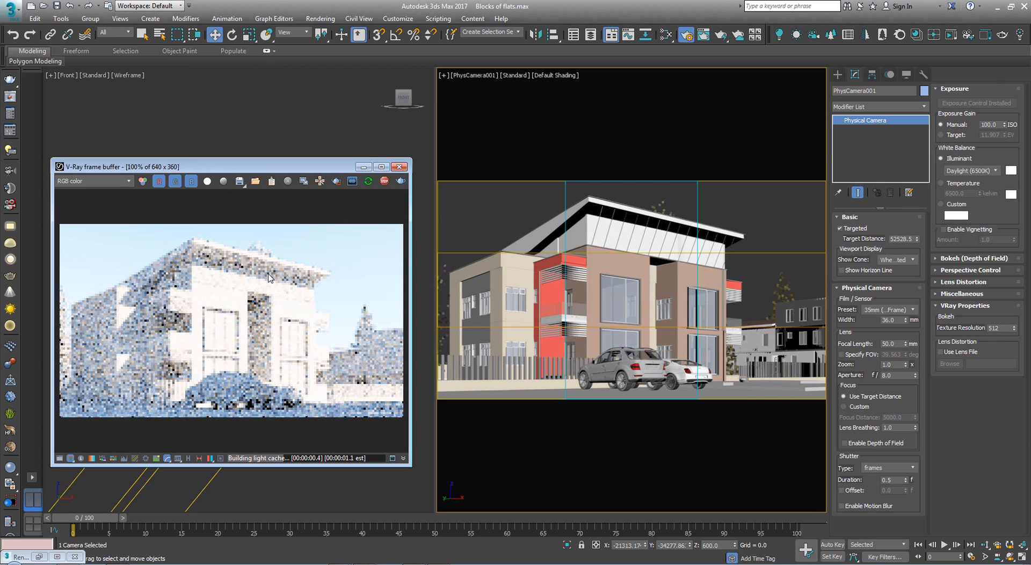
Step: Reposition the V-Ray frame buffer over the front view and examine the updated interactive render
{"action": "left_click_drag", "start_coordinate": [245, 166], "coordinate": [265, 144]}
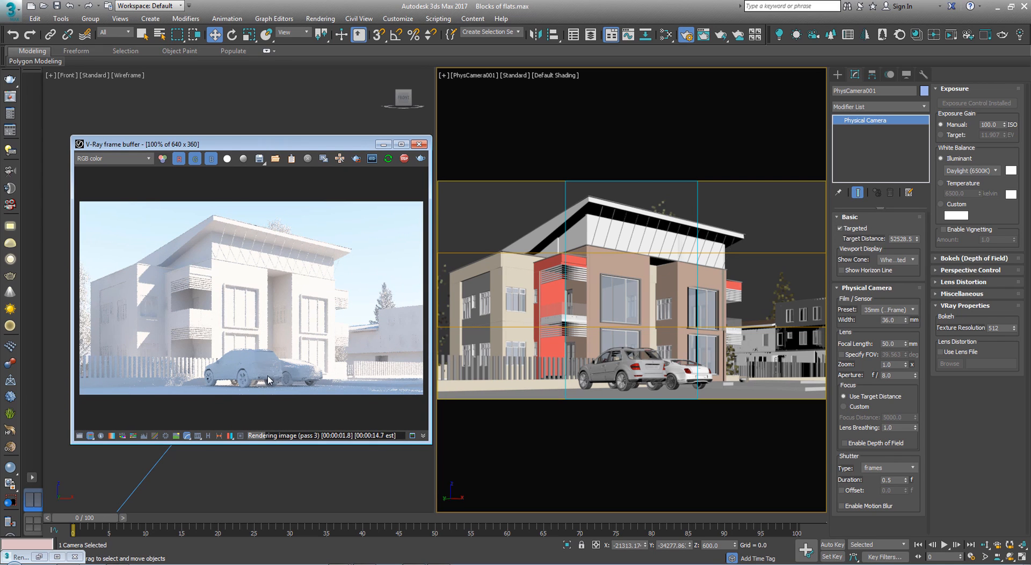
{"action": "left_click_drag", "start_coordinate": [271, 150], "coordinate": [313, 129]}
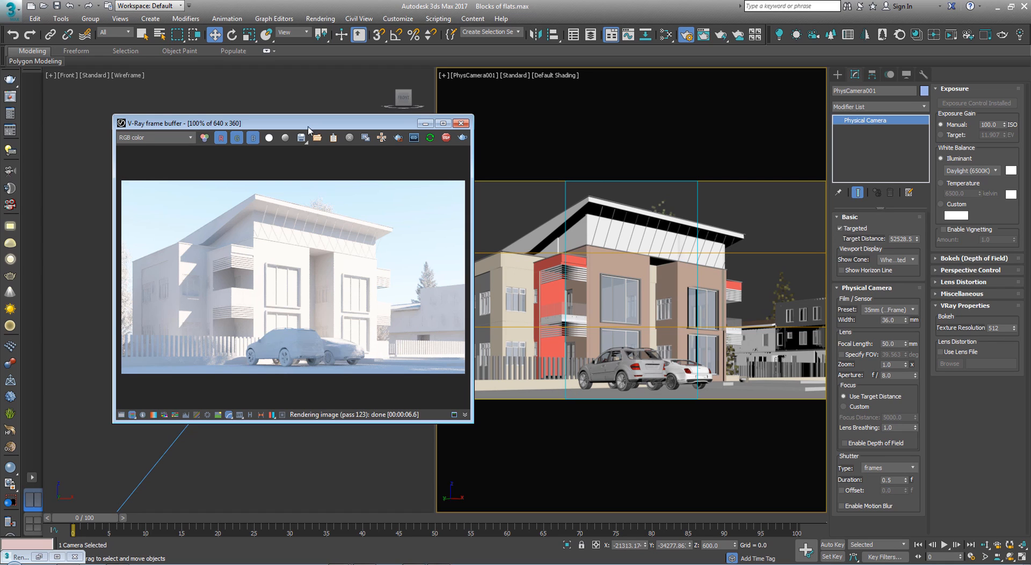
{"action": "left_click_drag", "start_coordinate": [314, 129], "coordinate": [260, 168]}
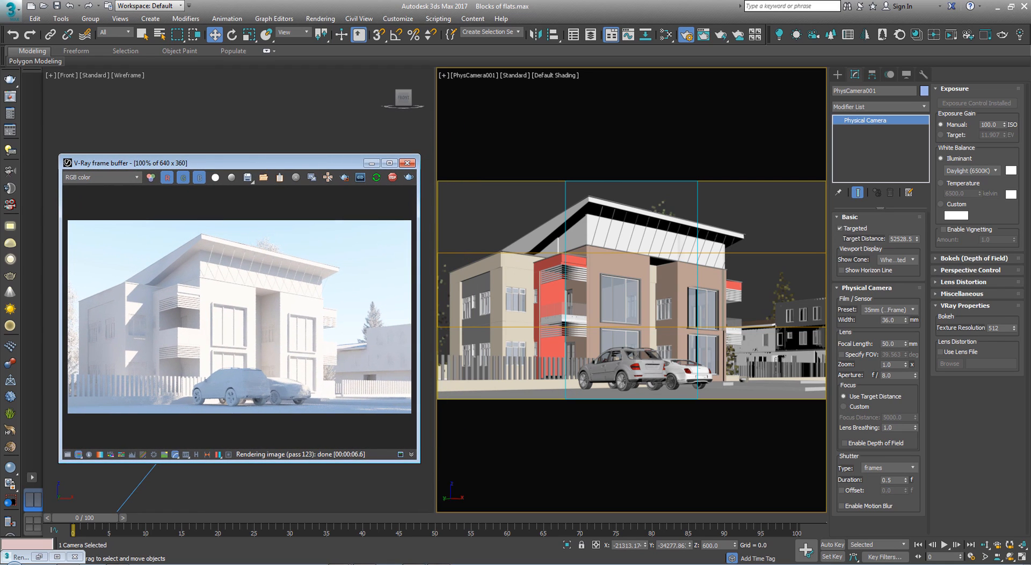
Step: Check the shutter-speed comparison in Windows Photo Viewer and set the camera's shutter in 3ds Max to 1/seconds with a duration of 1/200 s
{"action": "key", "text": "alt+Tab"}
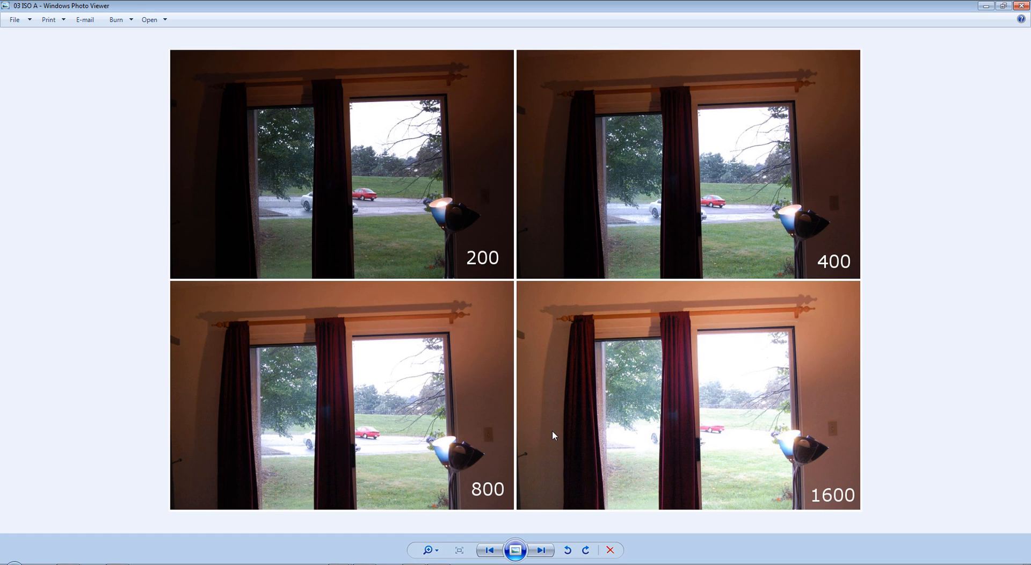
{"action": "key", "text": "Left"}
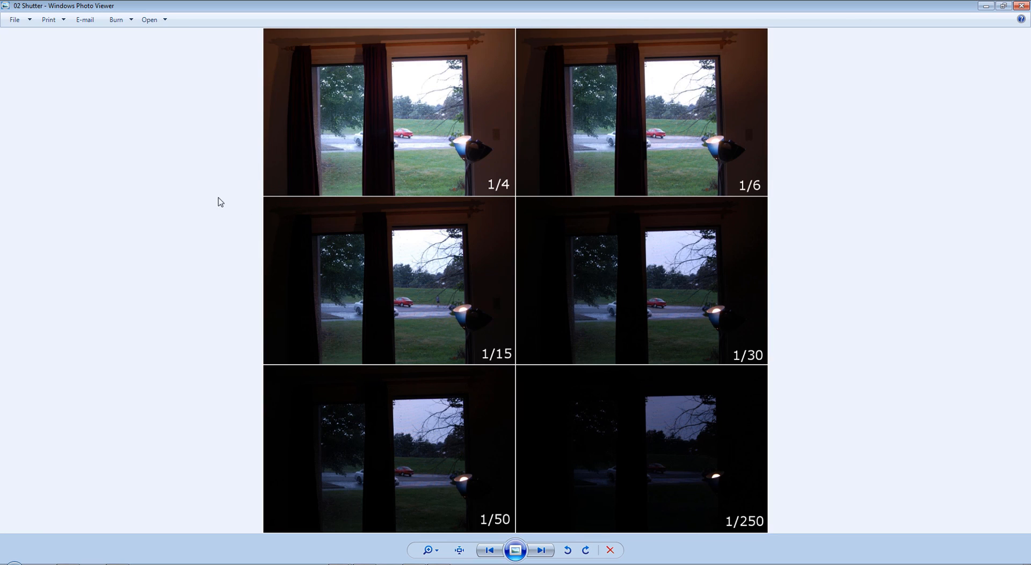
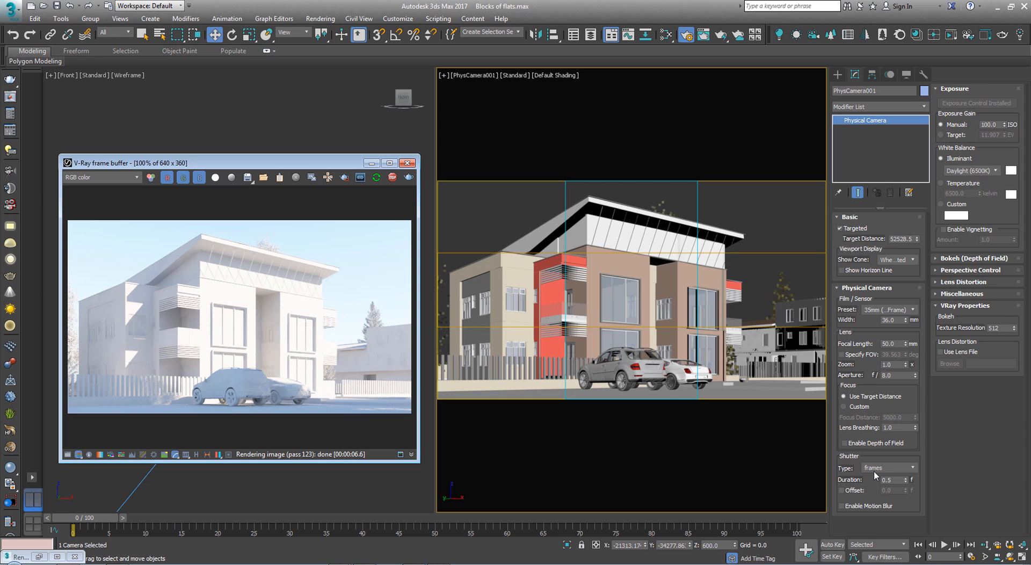
{"action": "left_click", "coordinate": [875, 468]}
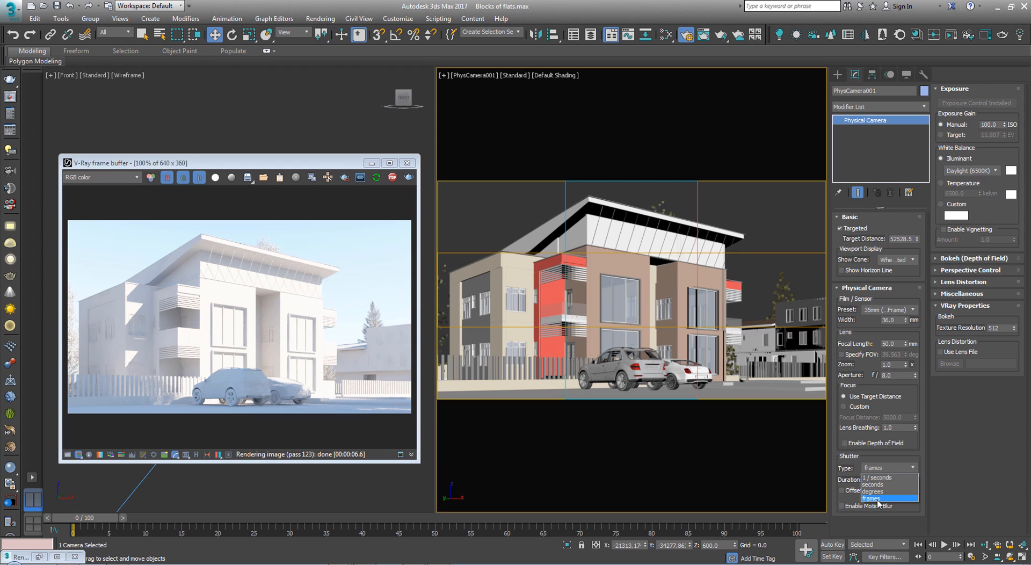
{"action": "left_click", "coordinate": [880, 478]}
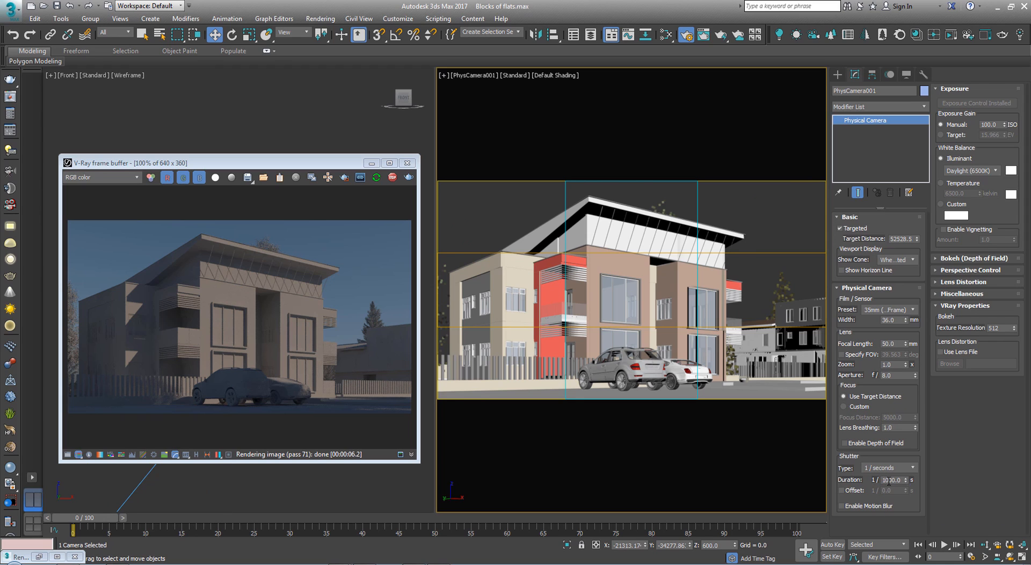
{"action": "double_click", "coordinate": [889, 480]}
{"action": "type", "text": "200"}
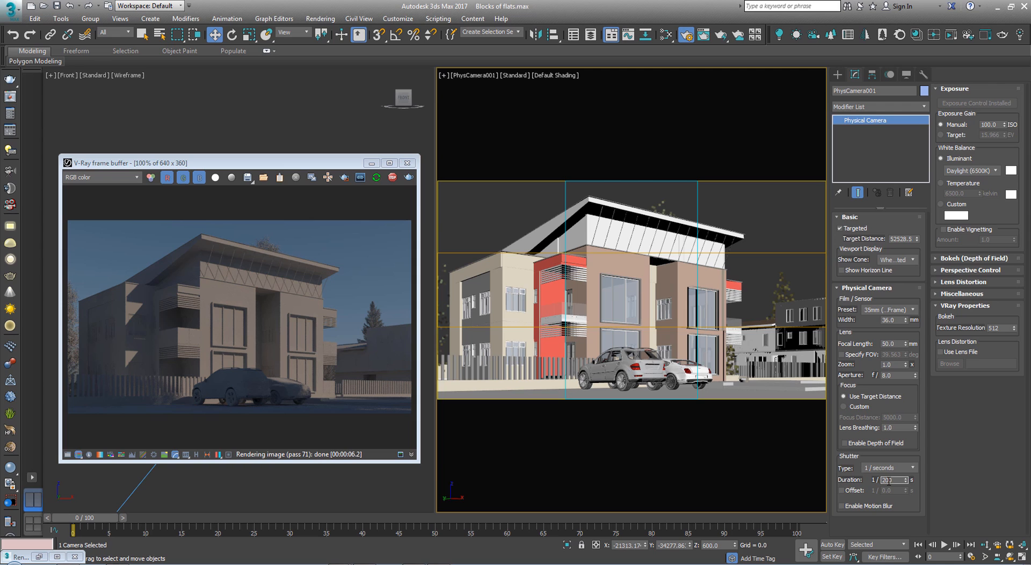
{"action": "key", "text": "Return"}
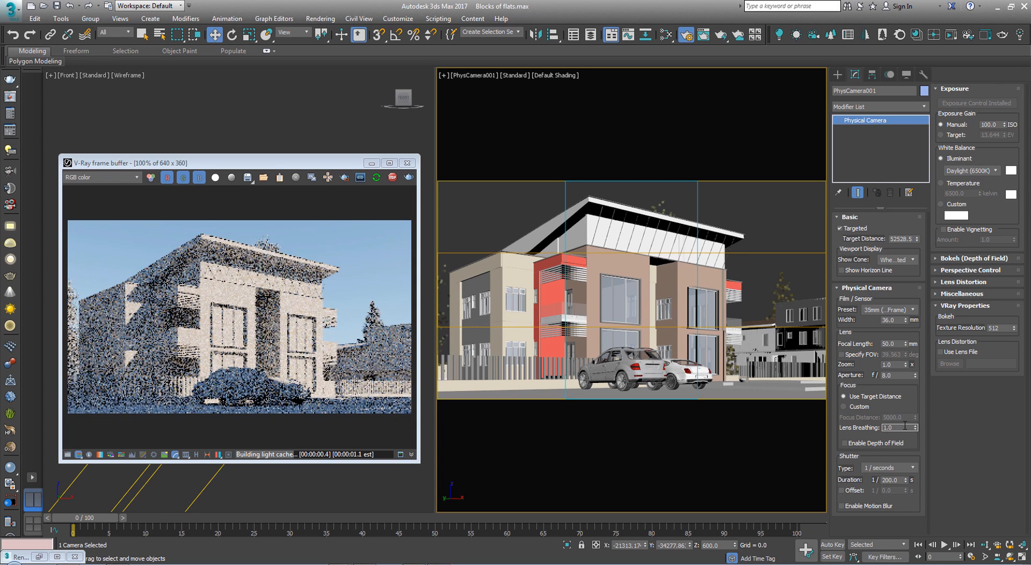
{"action": "left_click_drag", "start_coordinate": [270, 165], "coordinate": [302, 196]}
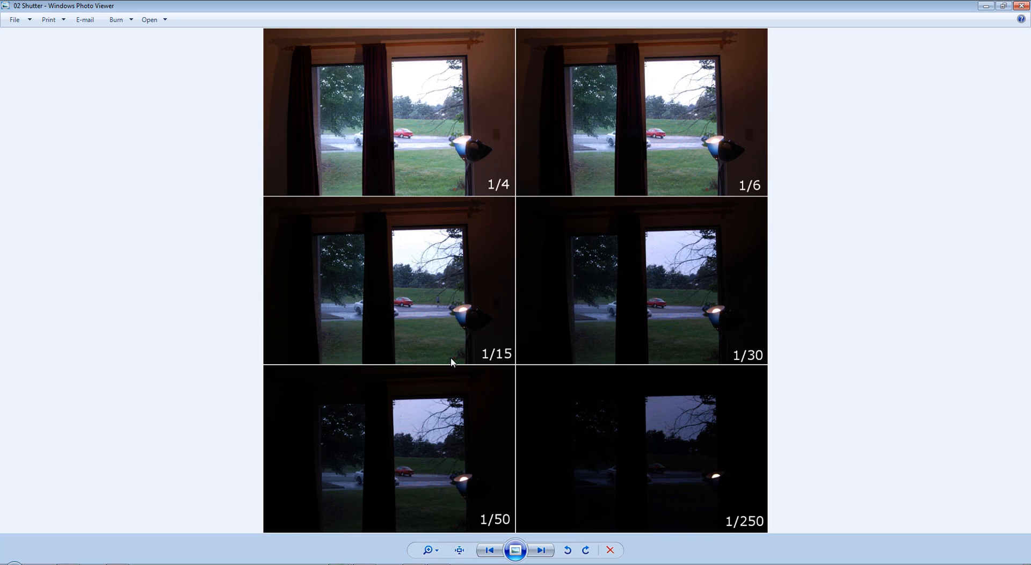
Step: Browse back through the reference photos in Windows Photo Viewer, from the aperture comparison to the f8 lens picture
{"action": "key", "text": "Left"}
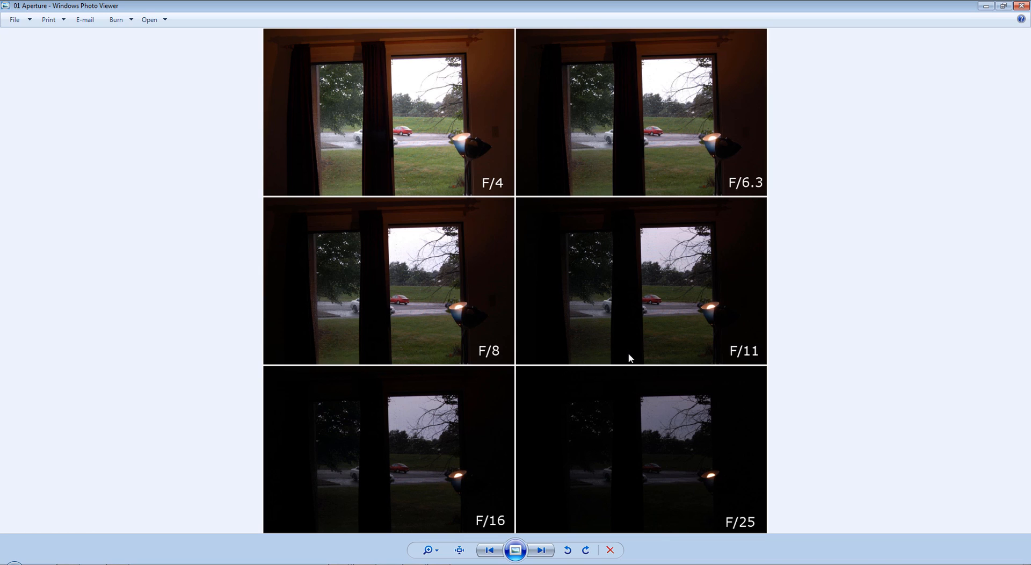
{"action": "key", "text": "Left"}
{"action": "key", "text": "Left"}
{"action": "key", "text": "Left"}
{"action": "key", "text": "Left"}
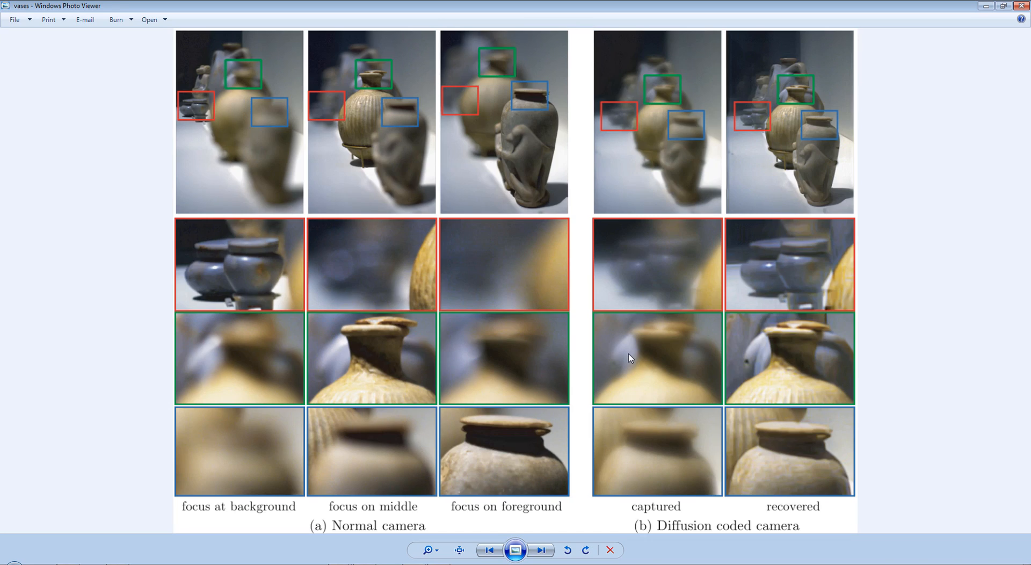
{"action": "key", "text": "Left"}
{"action": "key", "text": "Left"}
{"action": "key", "text": "Left"}
{"action": "key", "text": "Left"}
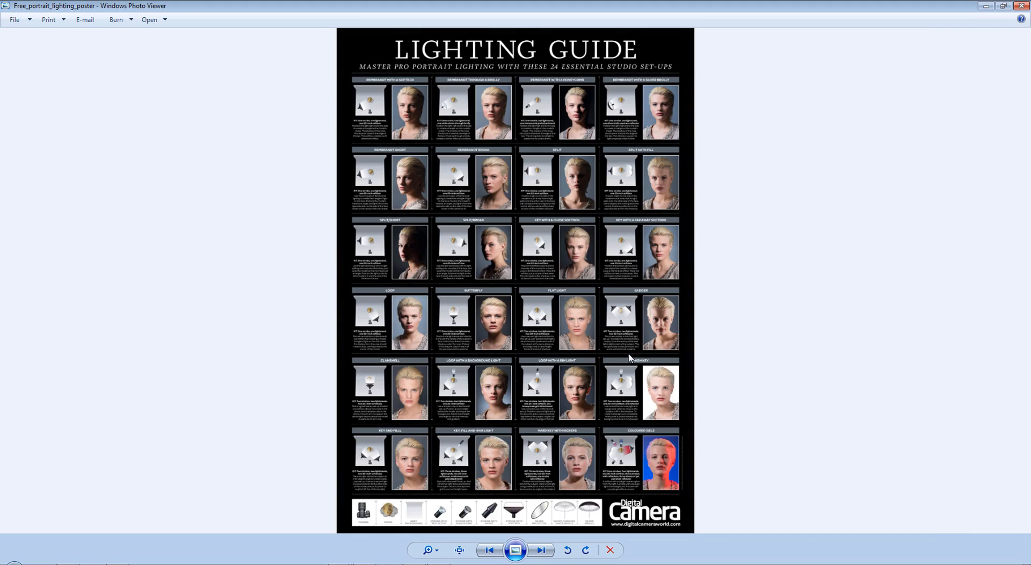
{"action": "key", "text": "Left"}
{"action": "key", "text": "Left"}
{"action": "key", "text": "Left"}
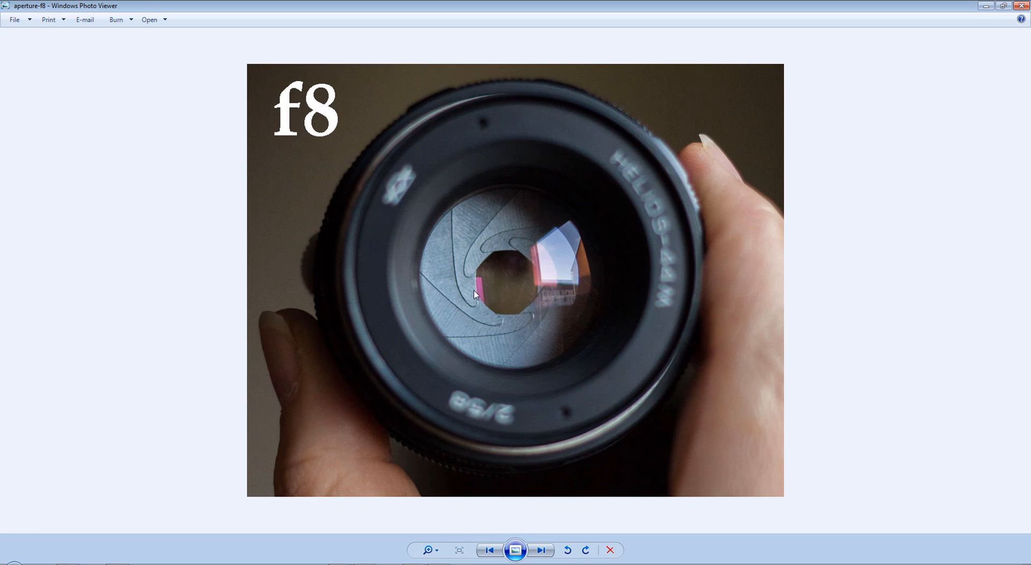
Step: Examine the guitar depth-of-field chart and the shutter and aperture exposure comparisons, and minimise the photo viewer
{"action": "key", "text": "Right"}
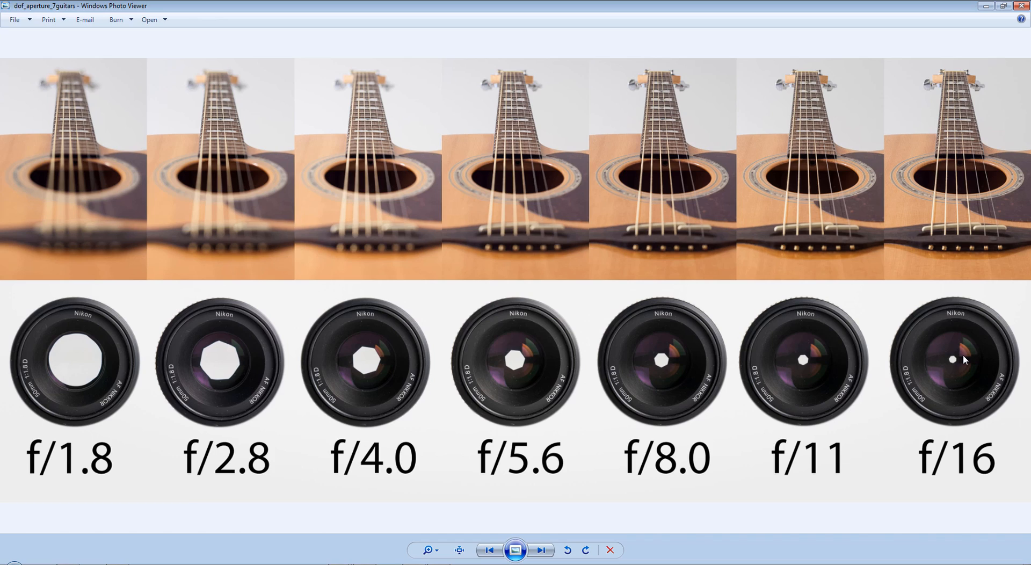
{"action": "key", "text": "Right"}
{"action": "key", "text": "Right"}
{"action": "key", "text": "Right"}
{"action": "key", "text": "Right"}
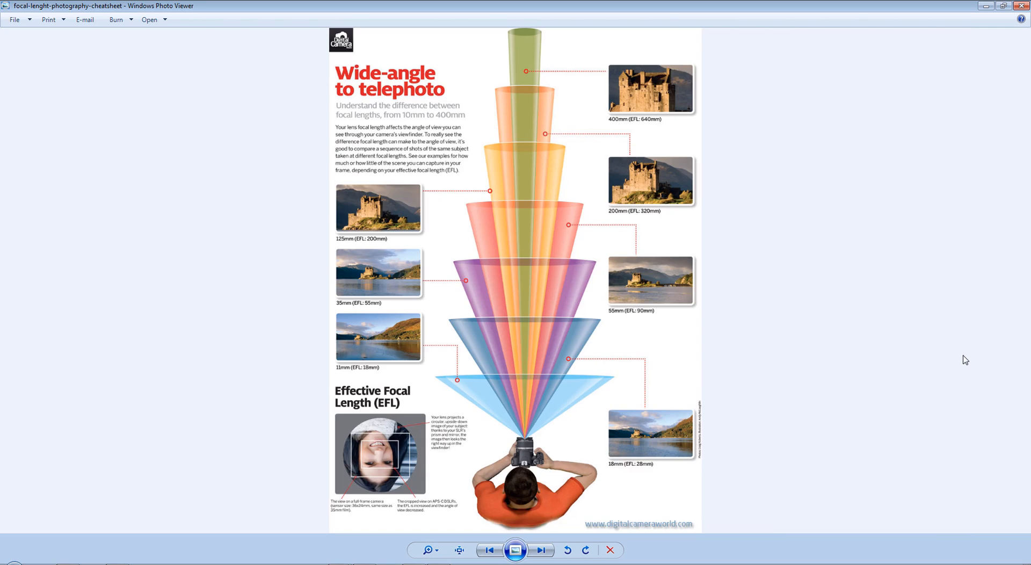
{"action": "key", "text": "Right"}
{"action": "key", "text": "Right"}
{"action": "key", "text": "Right"}
{"action": "key", "text": "Right"}
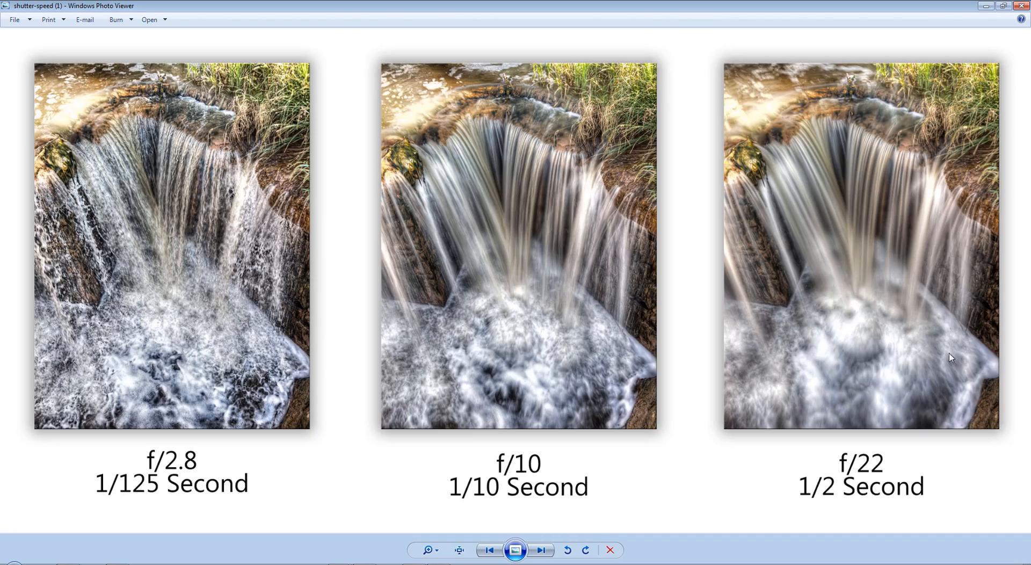
{"action": "key", "text": "Right"}
{"action": "key", "text": "Right"}
{"action": "key", "text": "Right"}
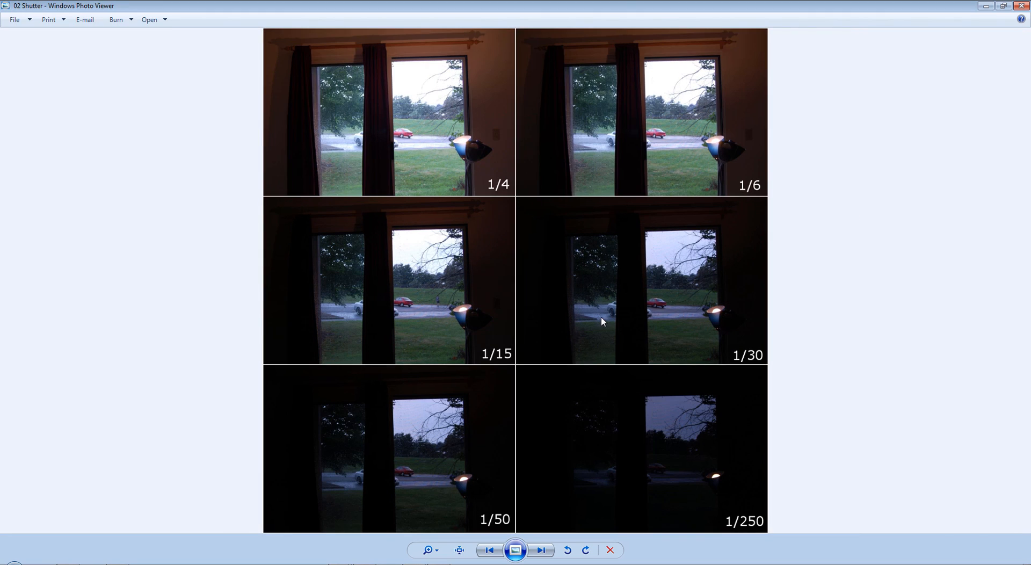
{"action": "key", "text": "Left"}
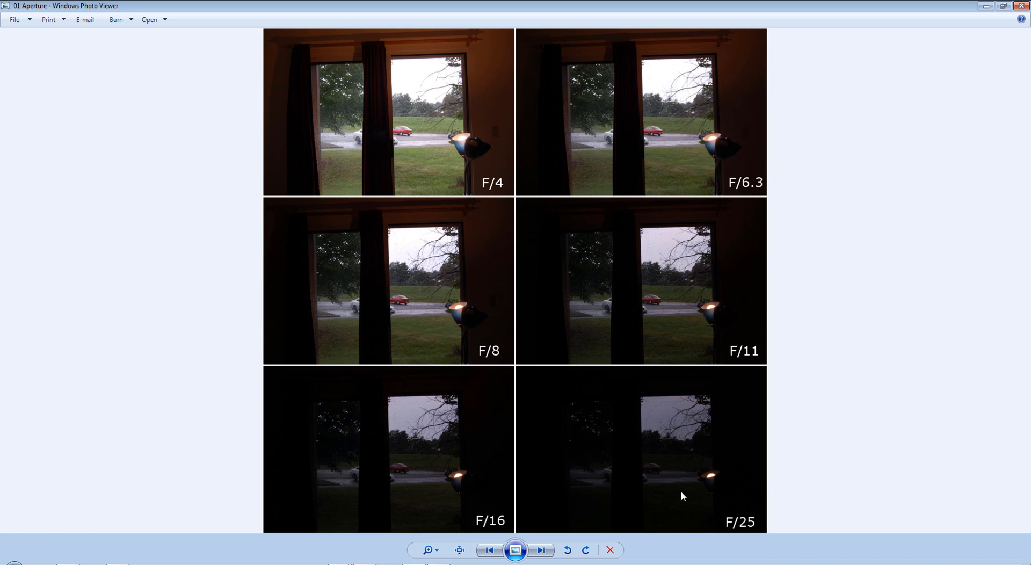
{"action": "left_click", "coordinate": [986, 6]}
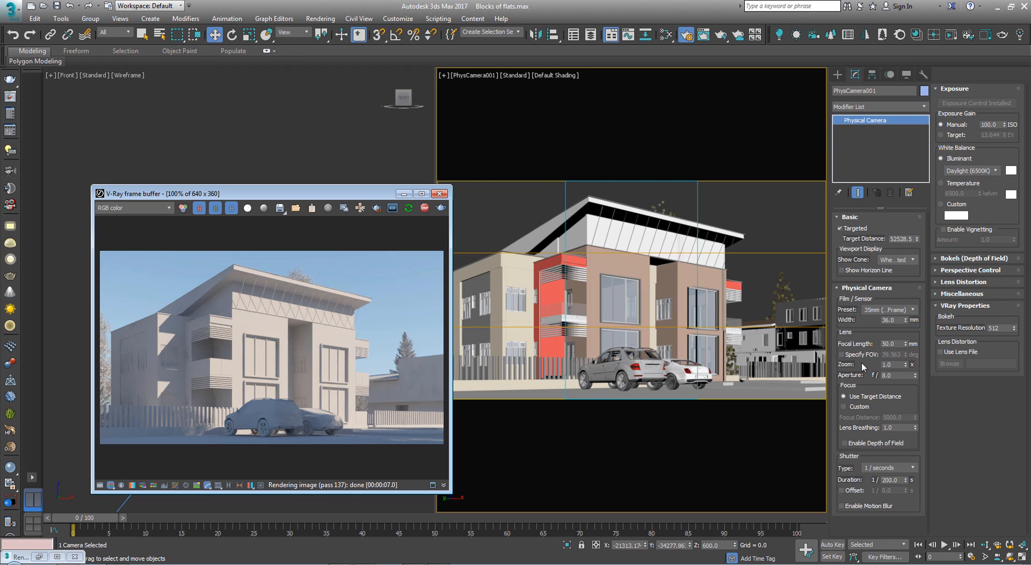
Step: Try camera apertures of f/2 and f/16 with the interactive render running
{"action": "double_click", "coordinate": [894, 375]}
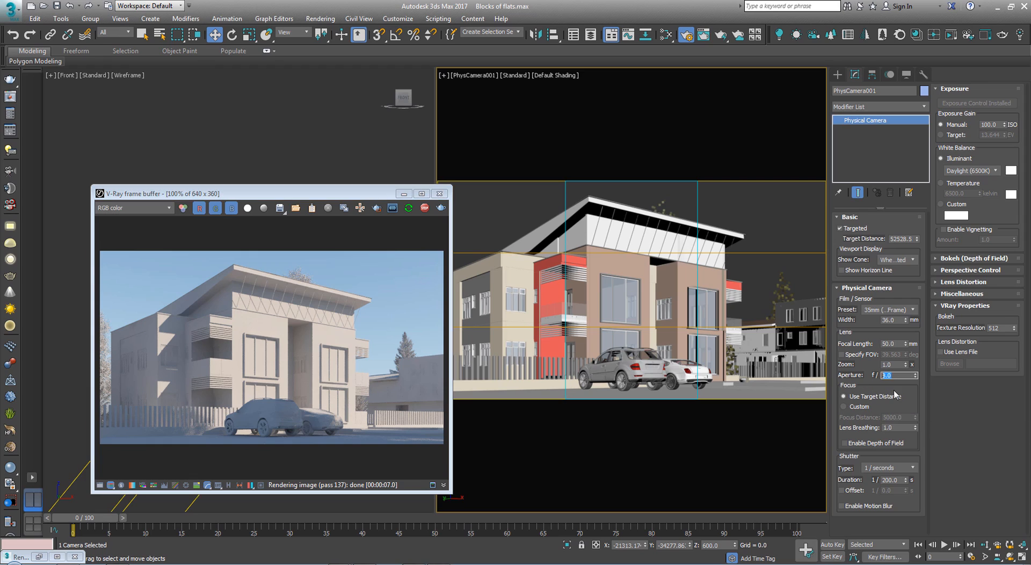
{"action": "type", "text": "3"}
{"action": "key", "text": "Return"}
{"action": "left_click", "coordinate": [895, 428]}
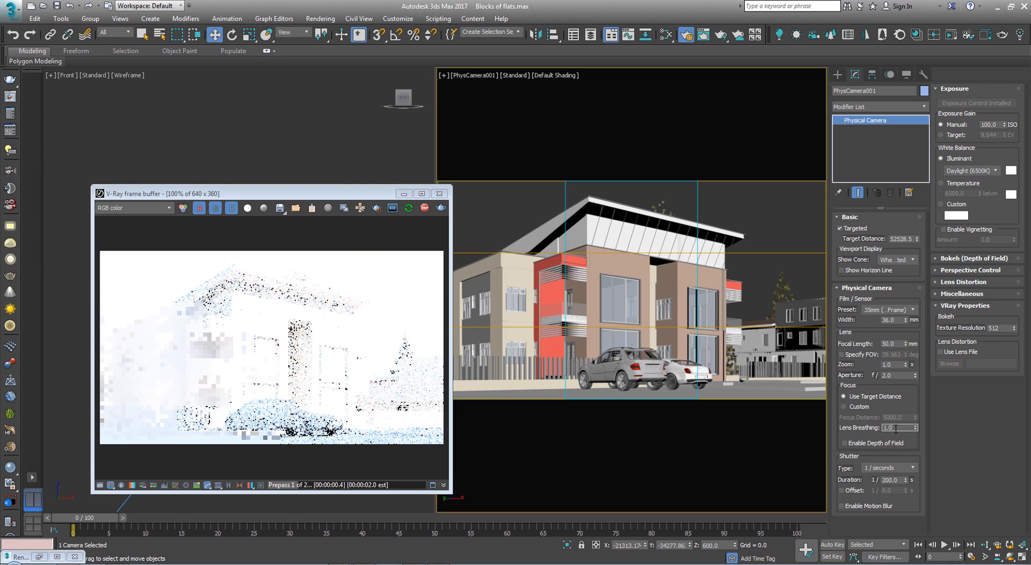
{"action": "double_click", "coordinate": [899, 376]}
{"action": "type", "text": "16"}
{"action": "key", "text": "Return"}
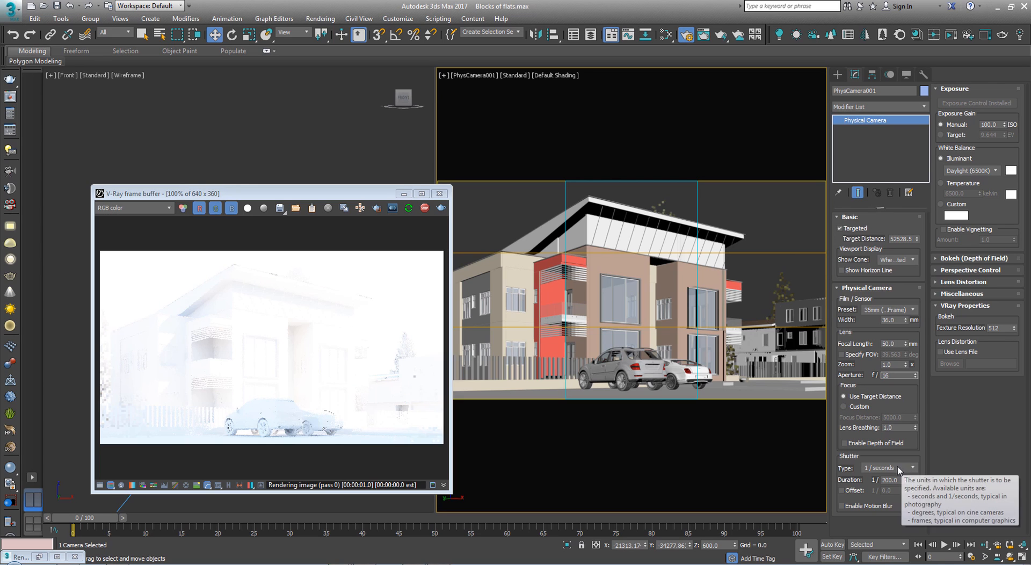
{"action": "left_click", "coordinate": [893, 480]}
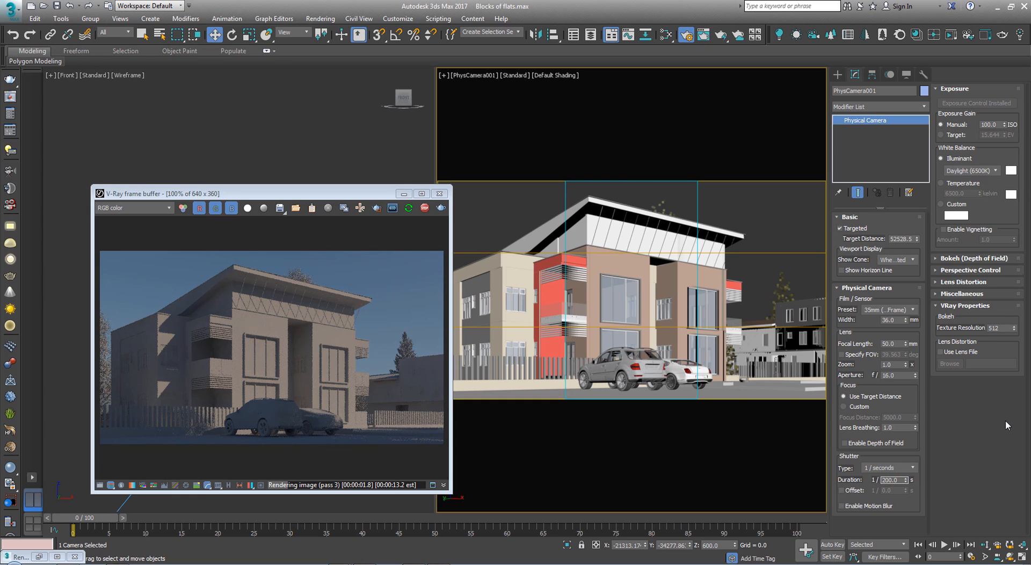
Step: Set the camera's aperture to f/8 and reposition the V-Ray frame buffer to view the updated render
{"action": "left_click", "coordinate": [893, 374]}
{"action": "type", "text": "8"}
{"action": "left_click", "coordinate": [902, 479]}
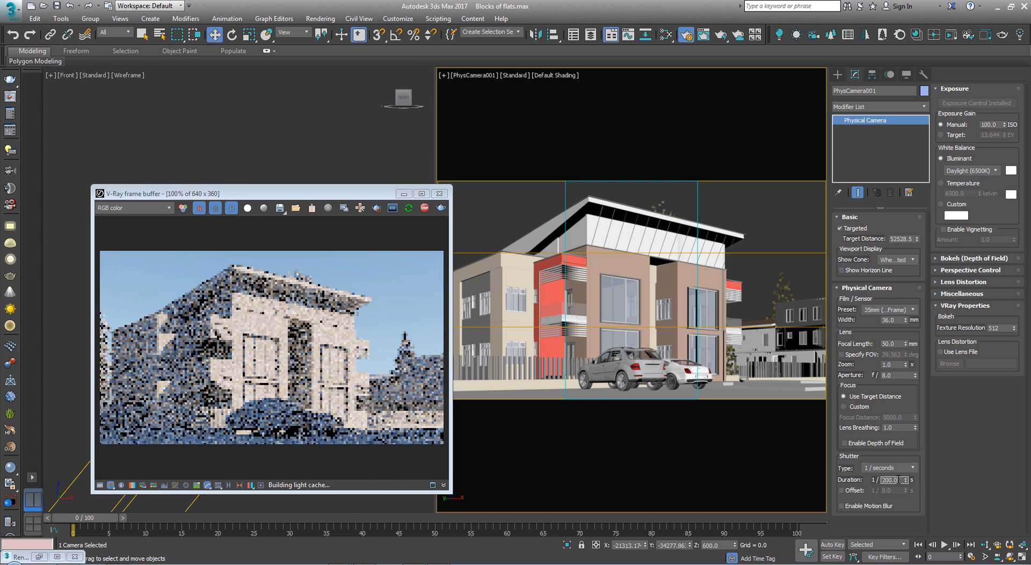
{"action": "left_click_drag", "start_coordinate": [290, 198], "coordinate": [395, 170]}
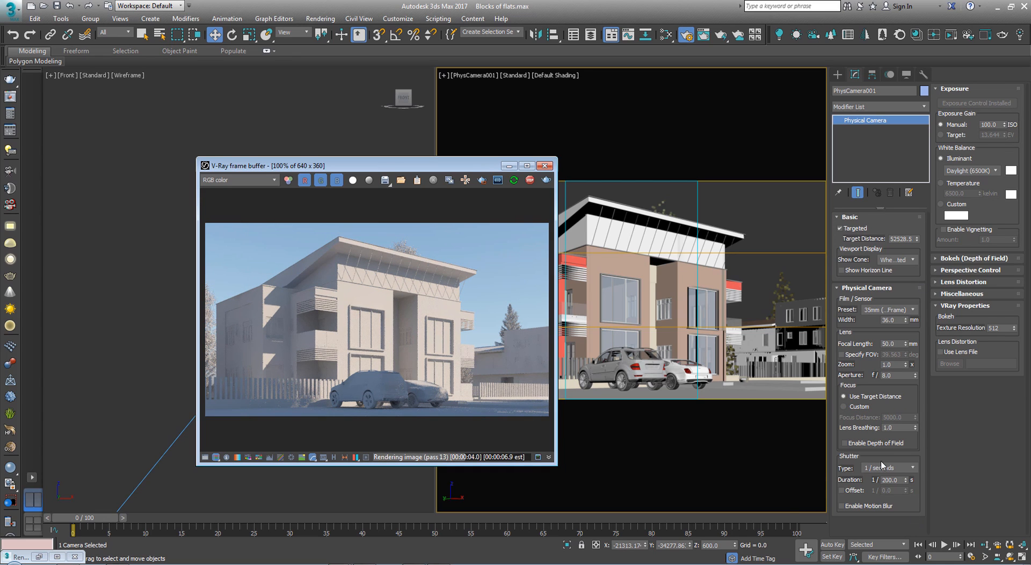
{"action": "left_click_drag", "start_coordinate": [432, 171], "coordinate": [349, 178]}
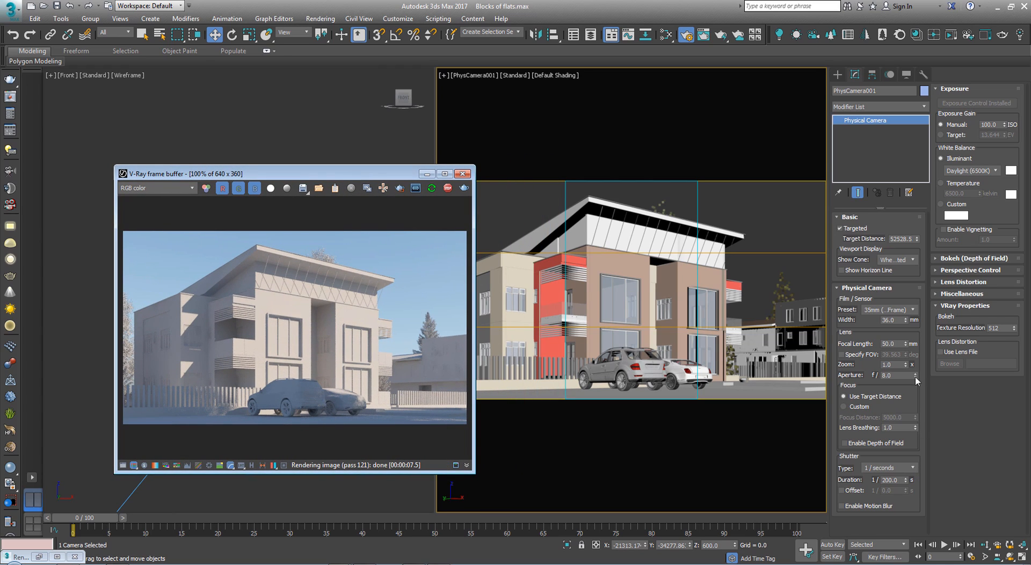
Step: Review the camera's aperture, shutter and ISO settings against the image in the V-Ray frame buffer
{"action": "double_click", "coordinate": [892, 375]}
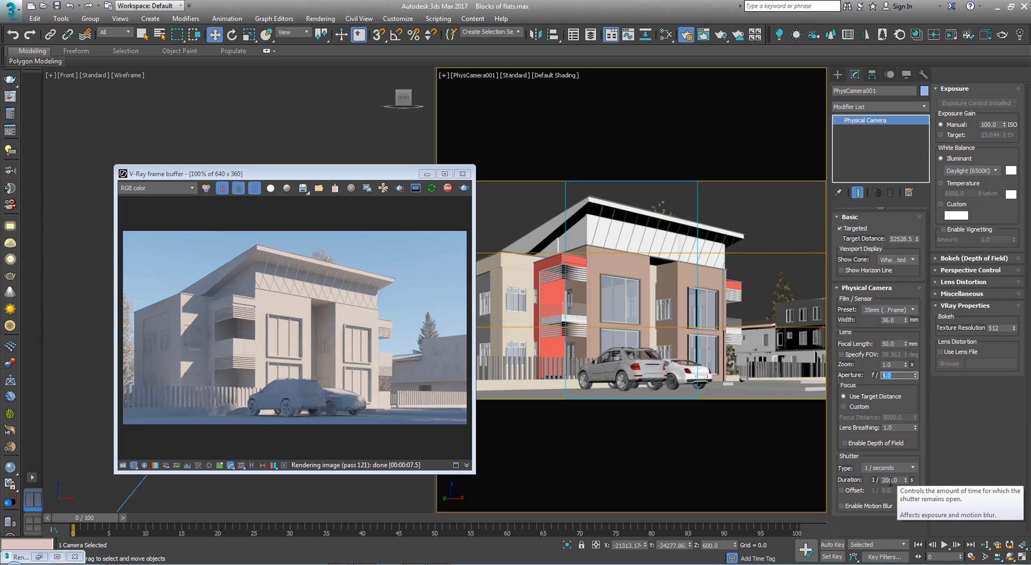
{"action": "left_click", "coordinate": [991, 124]}
{"action": "left_click_drag", "start_coordinate": [322, 175], "coordinate": [297, 115]}
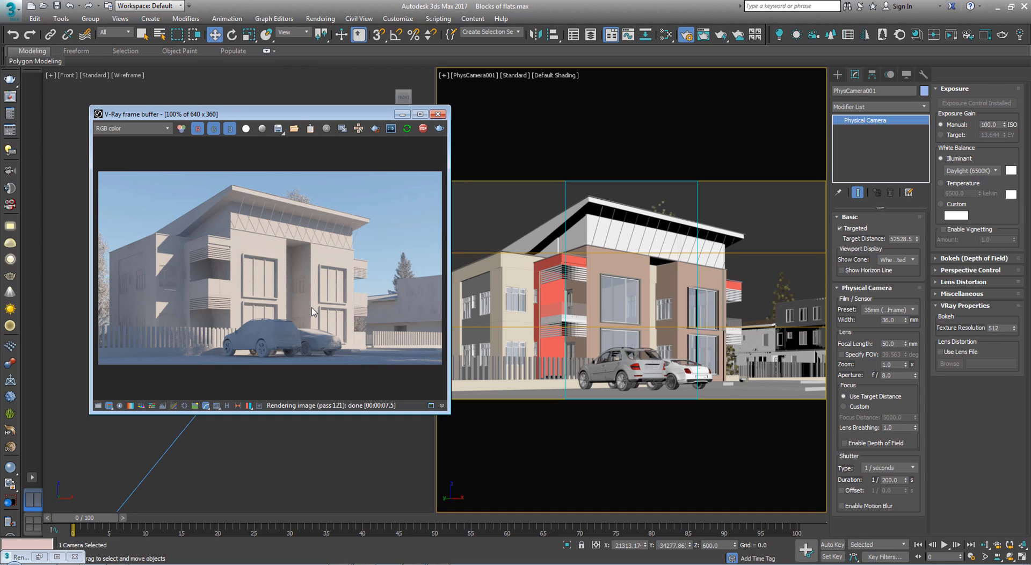
{"action": "left_click_drag", "start_coordinate": [297, 114], "coordinate": [268, 263]}
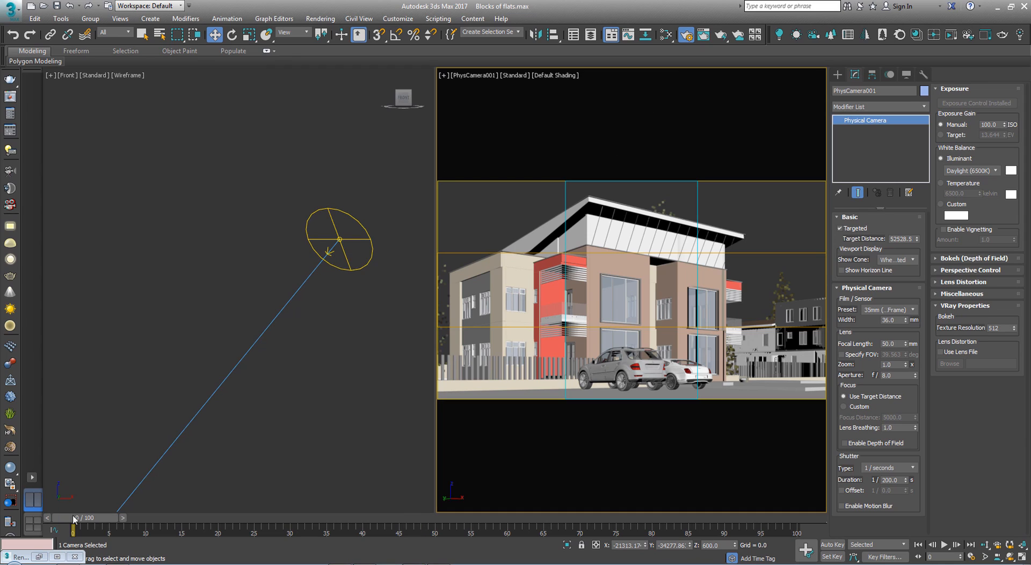
Step: Switch the renderer to CoronaRenderer in Render Setup, closing the V-Ray messages and setup windows
{"action": "left_click", "coordinate": [40, 556]}
{"action": "left_click", "coordinate": [40, 555]}
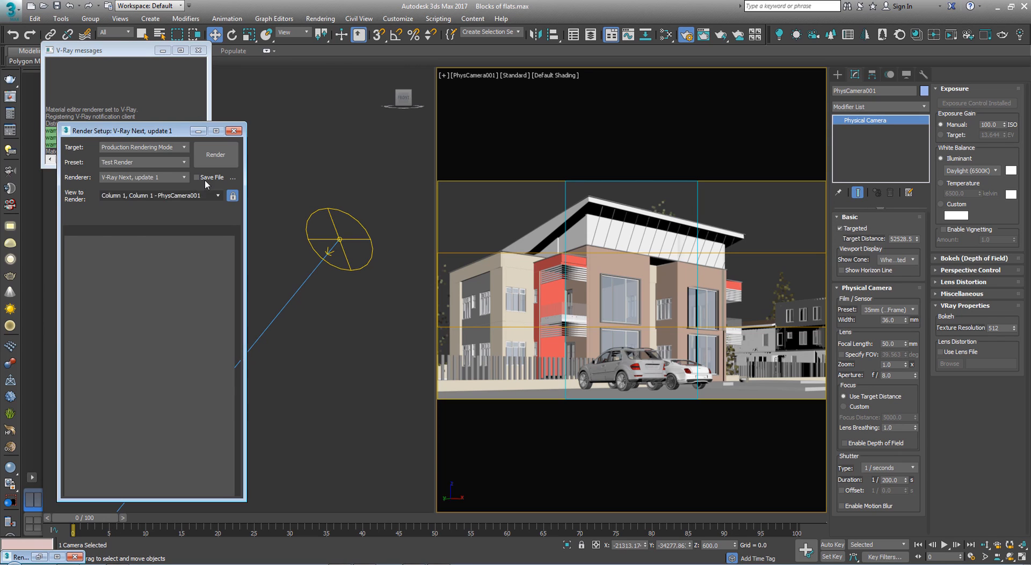
{"action": "left_click", "coordinate": [200, 51]}
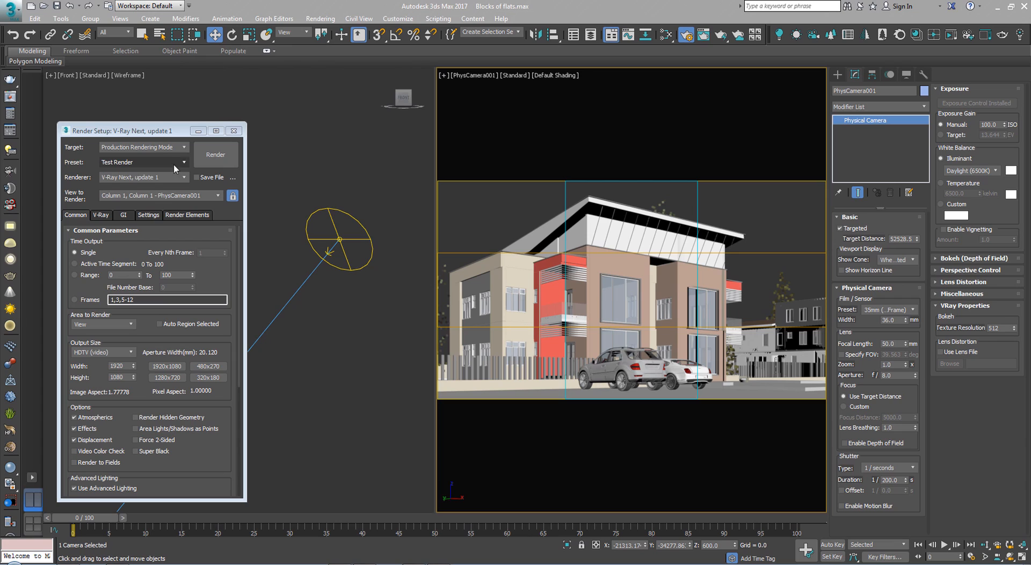
{"action": "left_click", "coordinate": [159, 177]}
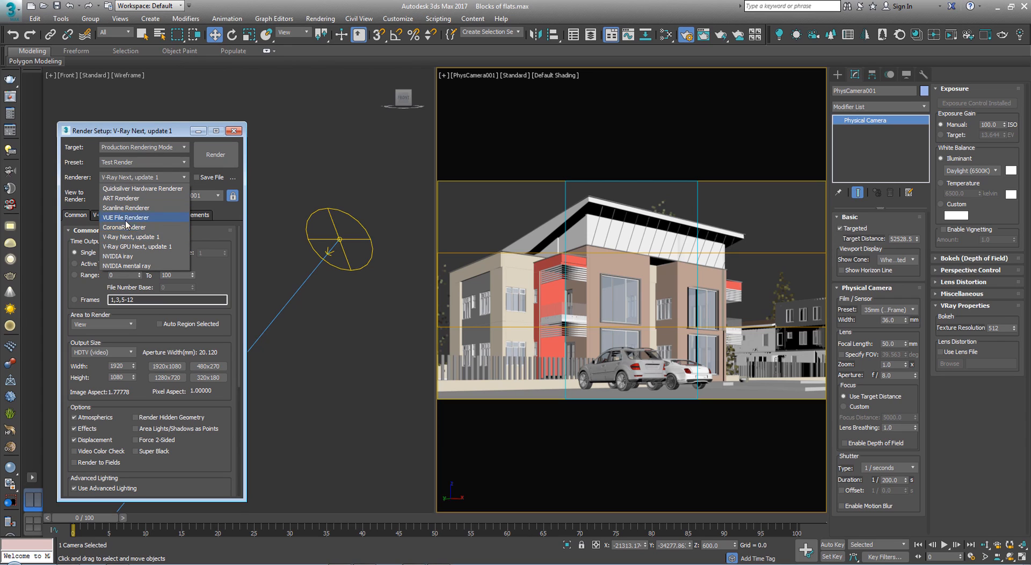
{"action": "left_click", "coordinate": [125, 226]}
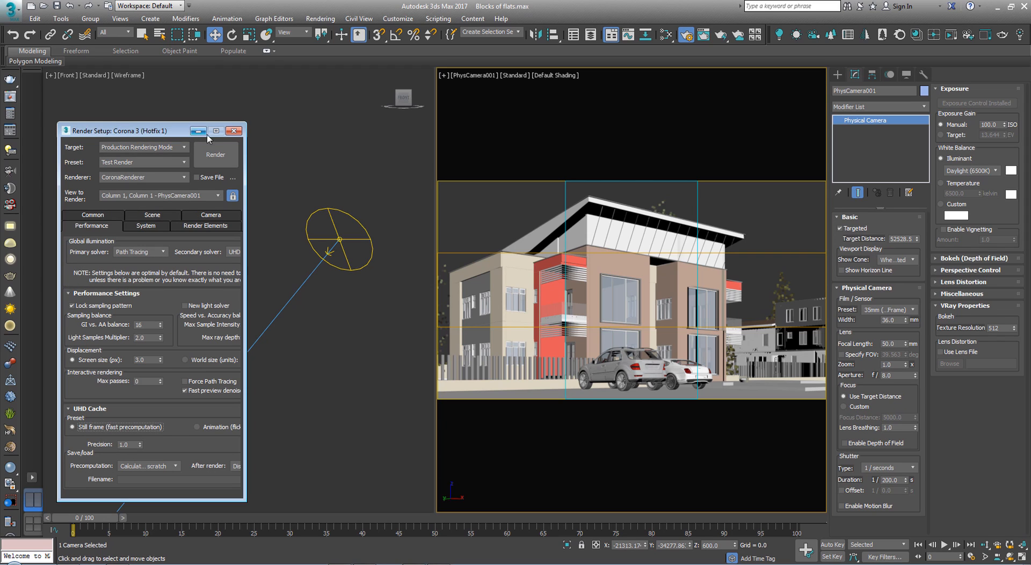
{"action": "left_click", "coordinate": [234, 131]}
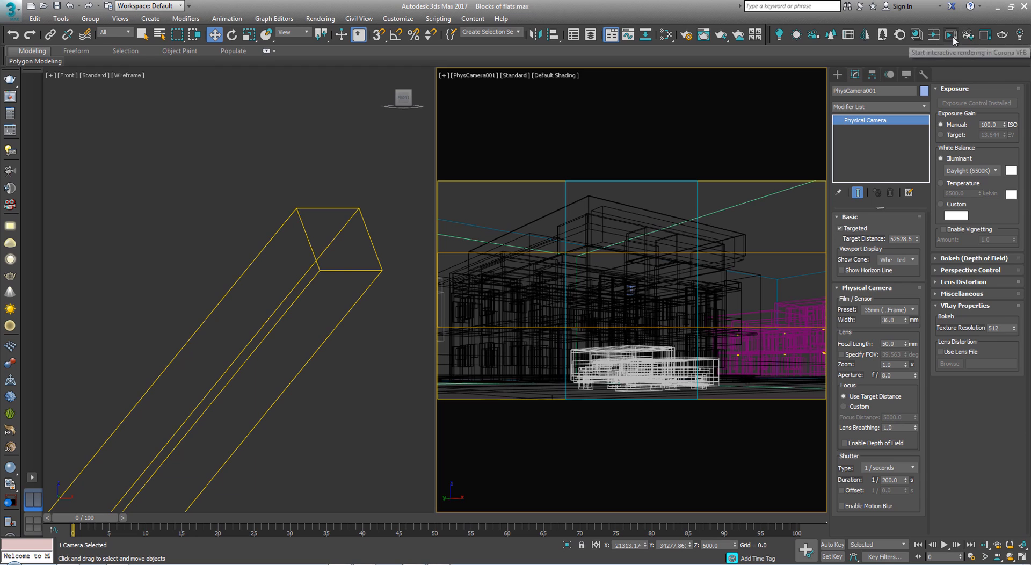
Step: Start interactive rendering of the camera view in the Corona frame buffer and display its post-processing settings
{"action": "left_click", "coordinate": [951, 35]}
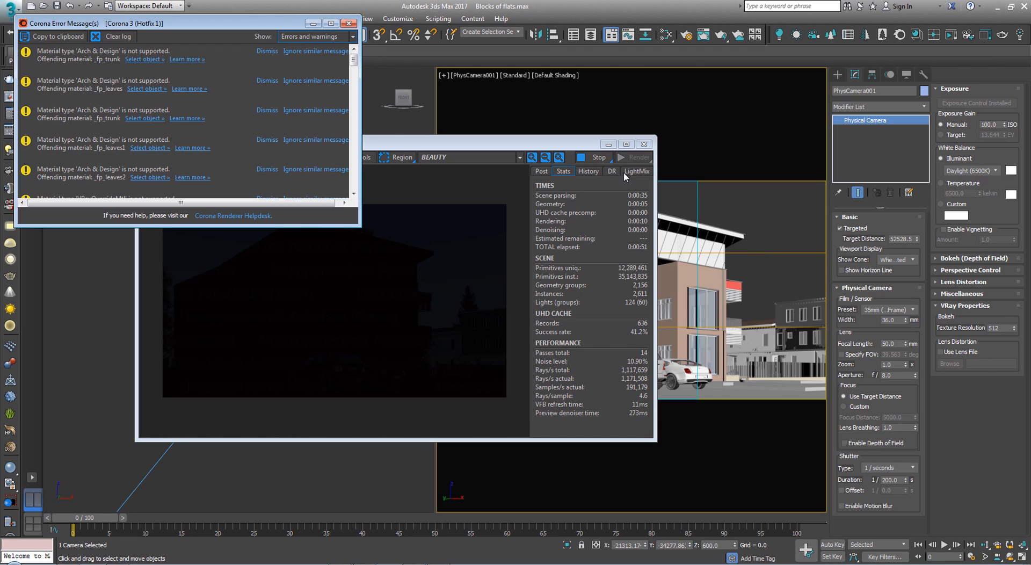
{"action": "left_click", "coordinate": [542, 172]}
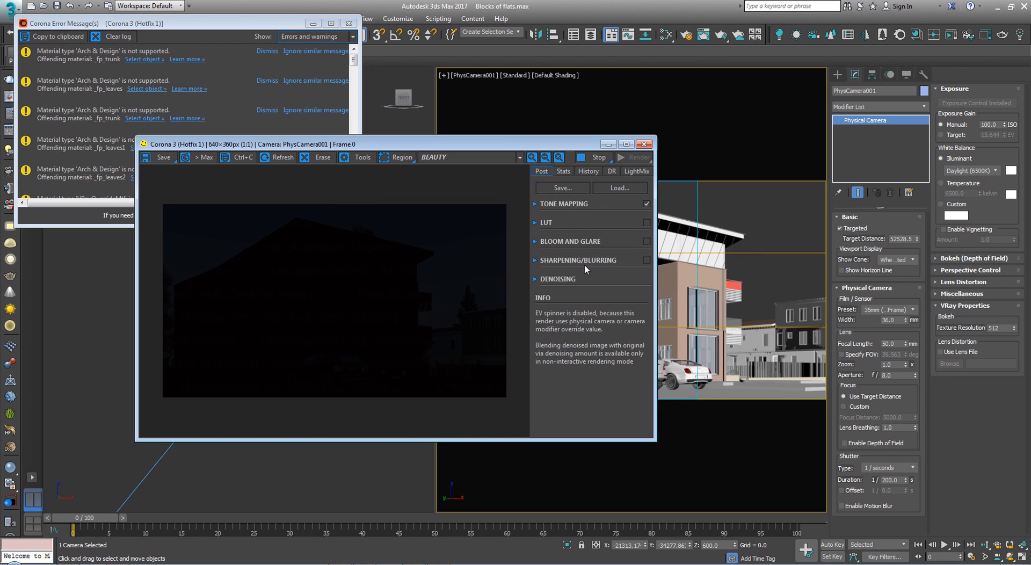
Step: Show the tone mapping settings in the Corona frame buffer and move the frame buffer lower
{"action": "left_click", "coordinate": [536, 205]}
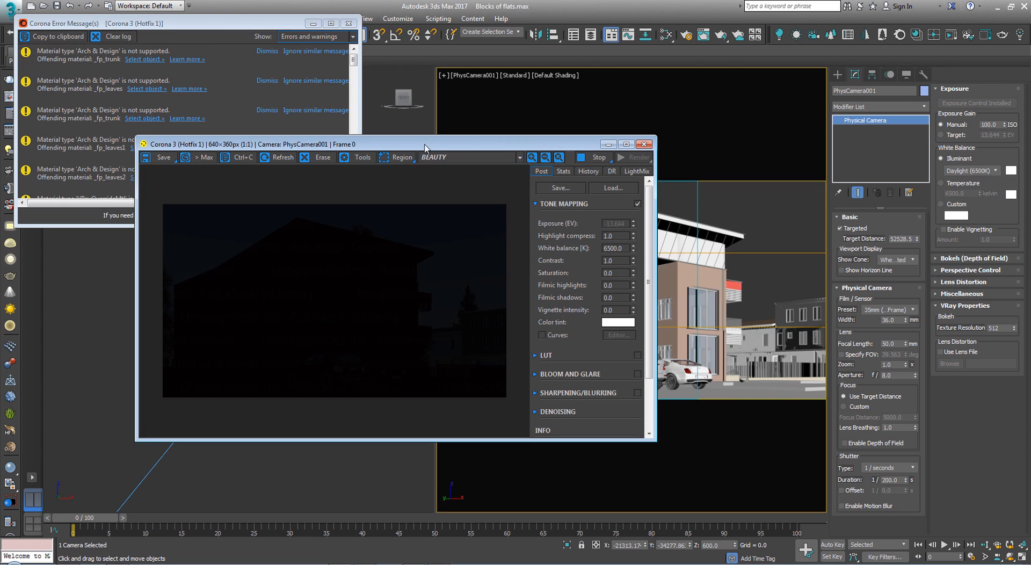
{"action": "left_click_drag", "start_coordinate": [421, 145], "coordinate": [391, 218]}
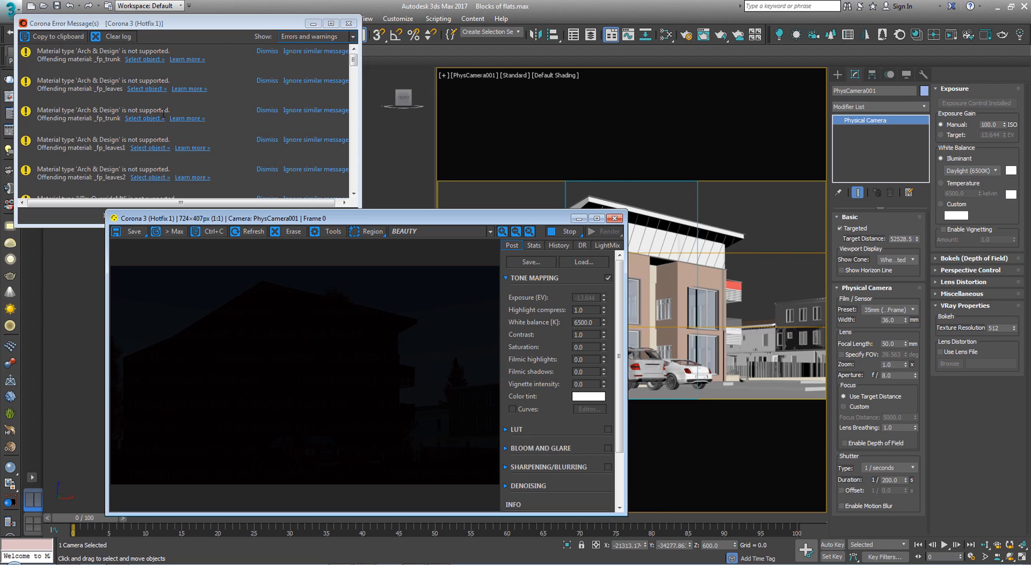
Step: Enable the material override in Corona's scene render settings and assign a new CoronaMtl as the override material
{"action": "left_click", "coordinate": [685, 37]}
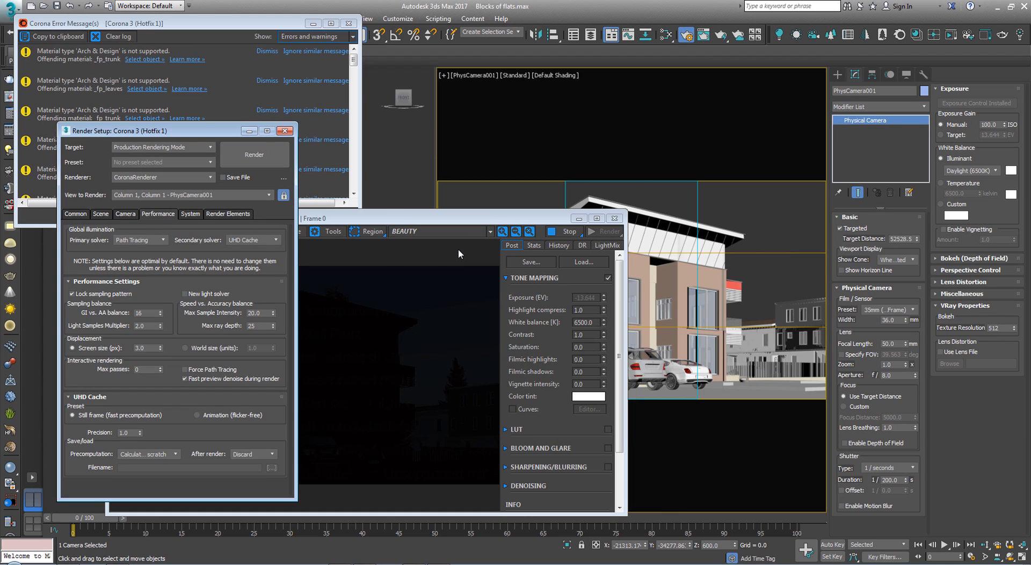
{"action": "left_click", "coordinate": [107, 215]}
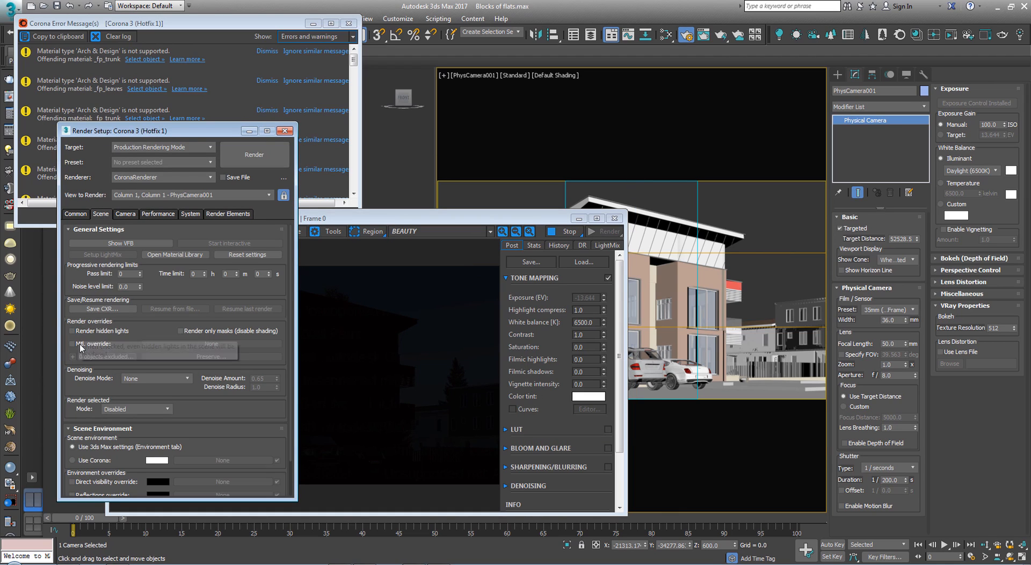
{"action": "left_click", "coordinate": [72, 343]}
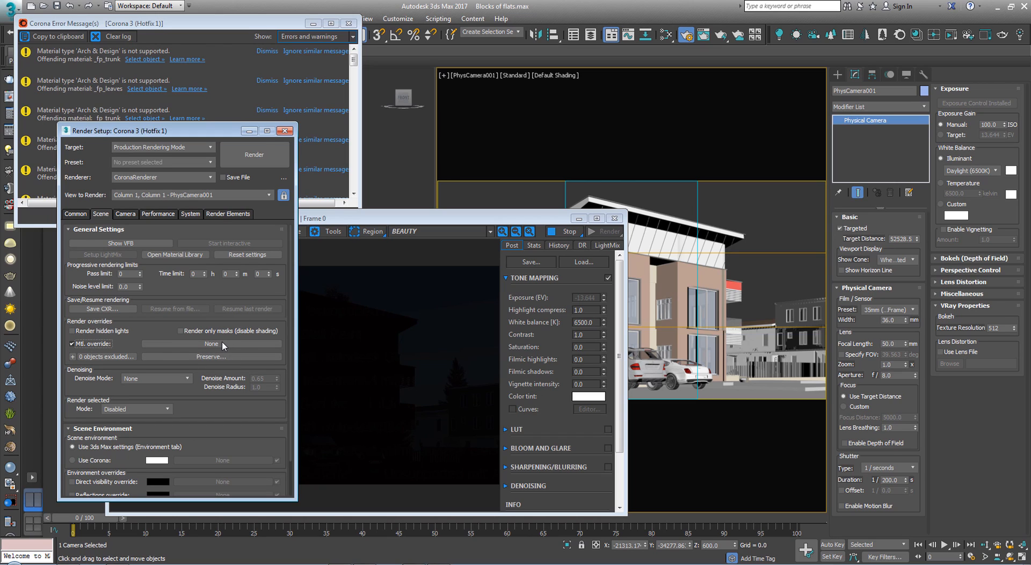
{"action": "left_click", "coordinate": [223, 344]}
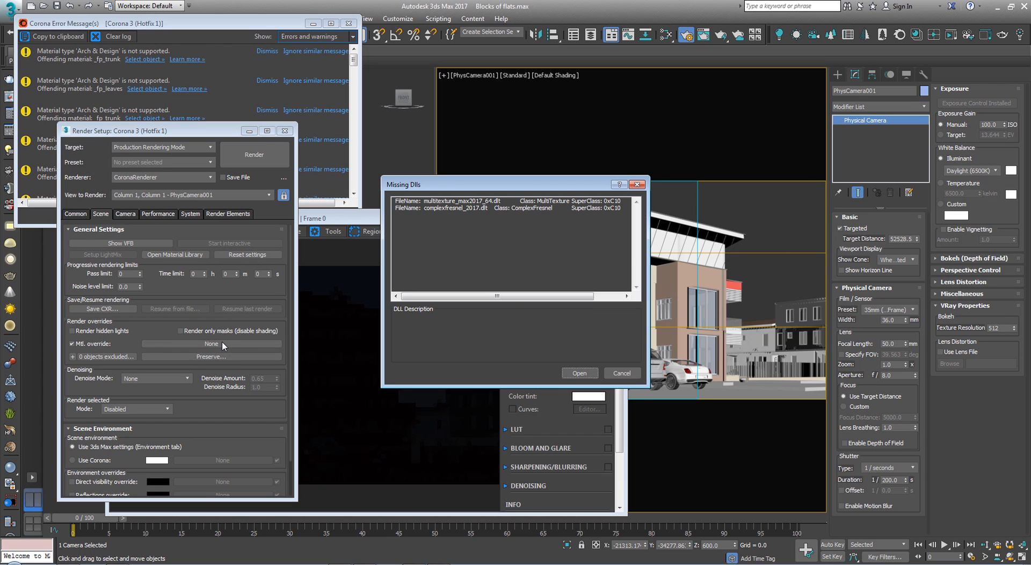
{"action": "left_click", "coordinate": [579, 373]}
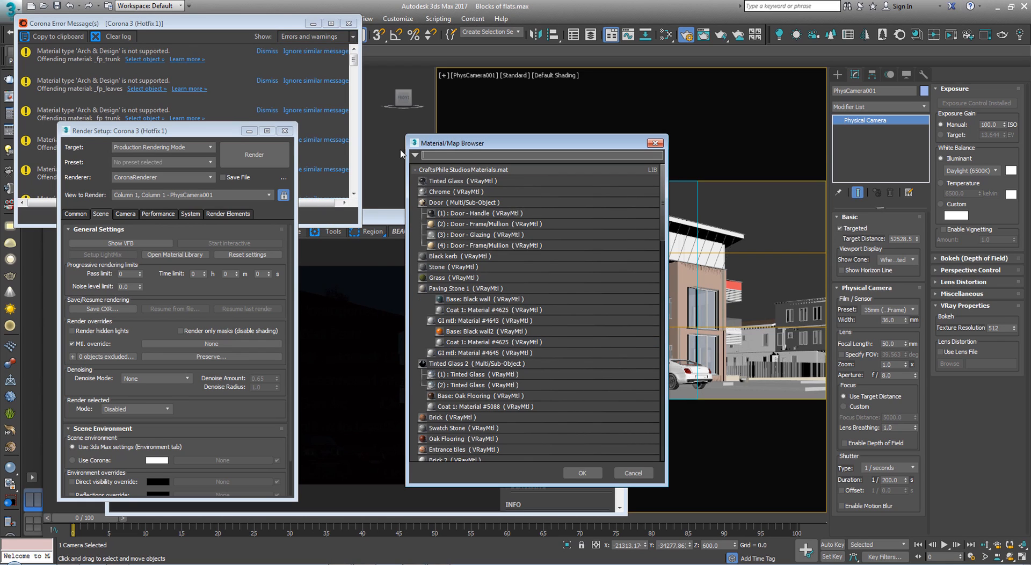
{"action": "left_click", "coordinate": [429, 170]}
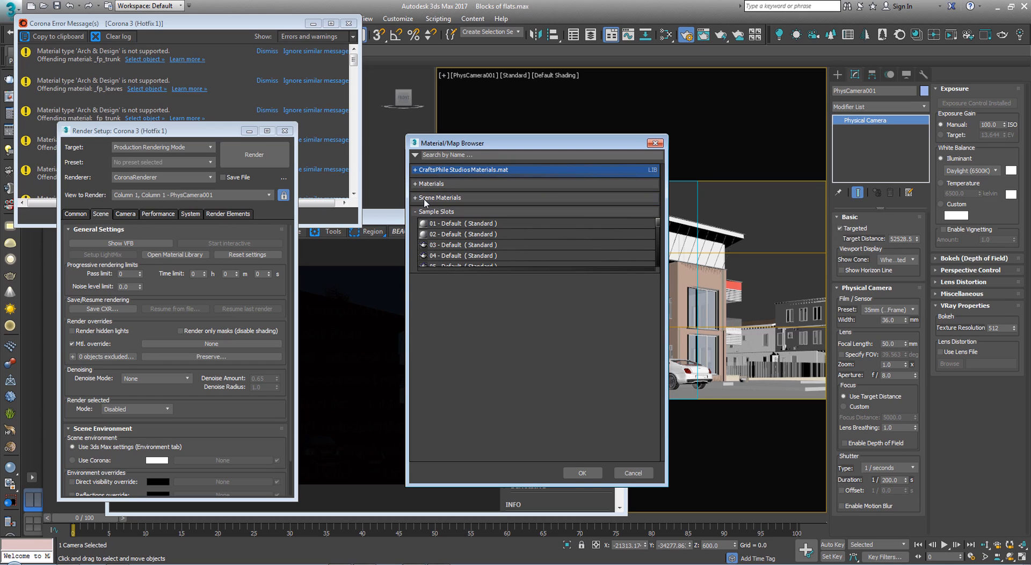
{"action": "left_click", "coordinate": [432, 184]}
{"action": "left_click", "coordinate": [432, 228]}
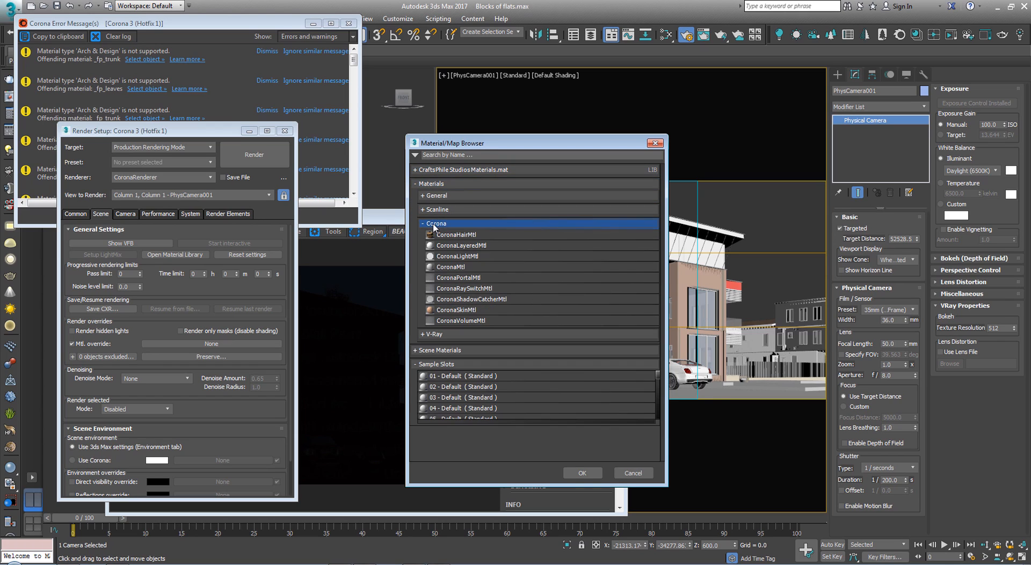
{"action": "double_click", "coordinate": [445, 267]}
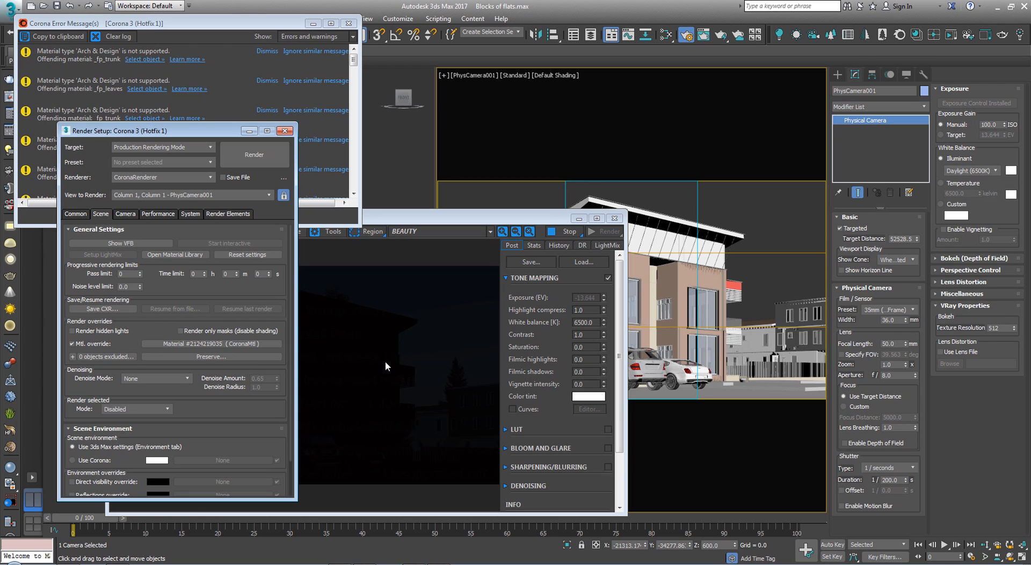
Step: Close the Corona error messages and arrange Render Setup and the Corona frame buffer so both are usable
{"action": "left_click", "coordinate": [349, 24]}
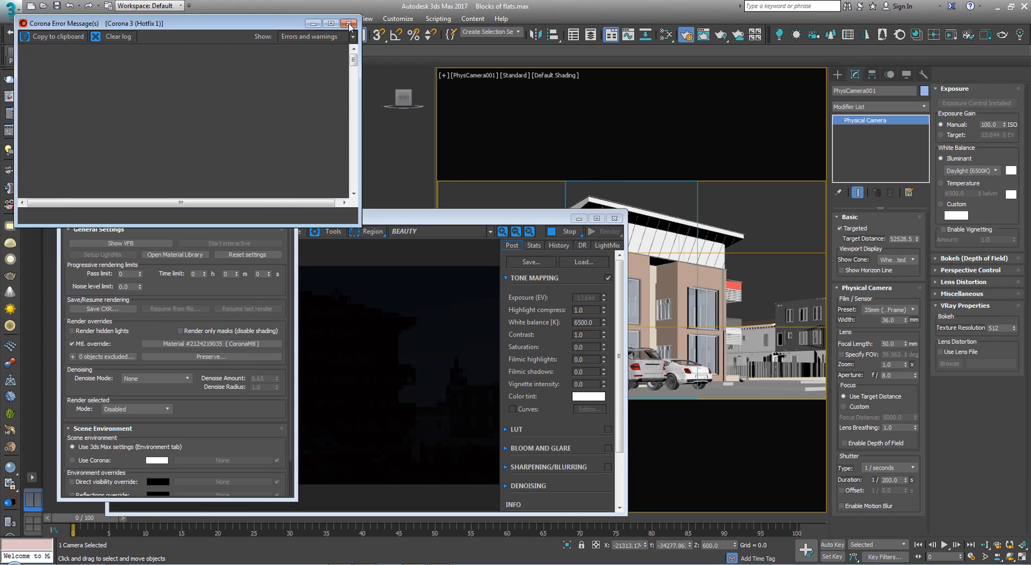
{"action": "left_click_drag", "start_coordinate": [199, 135], "coordinate": [148, 144]}
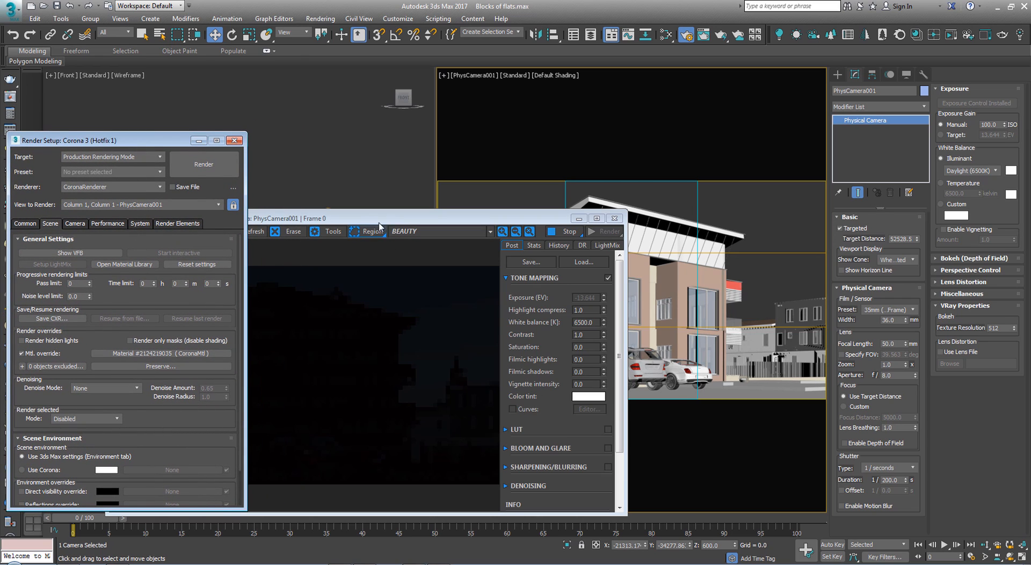
{"action": "left_click_drag", "start_coordinate": [376, 218], "coordinate": [637, 156]}
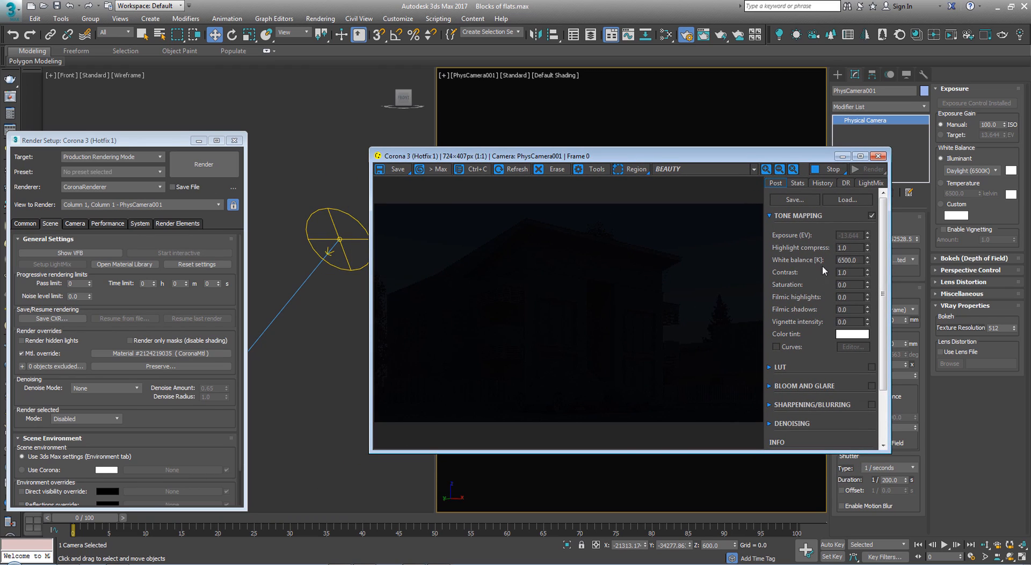
{"action": "left_click_drag", "start_coordinate": [682, 157], "coordinate": [541, 175]}
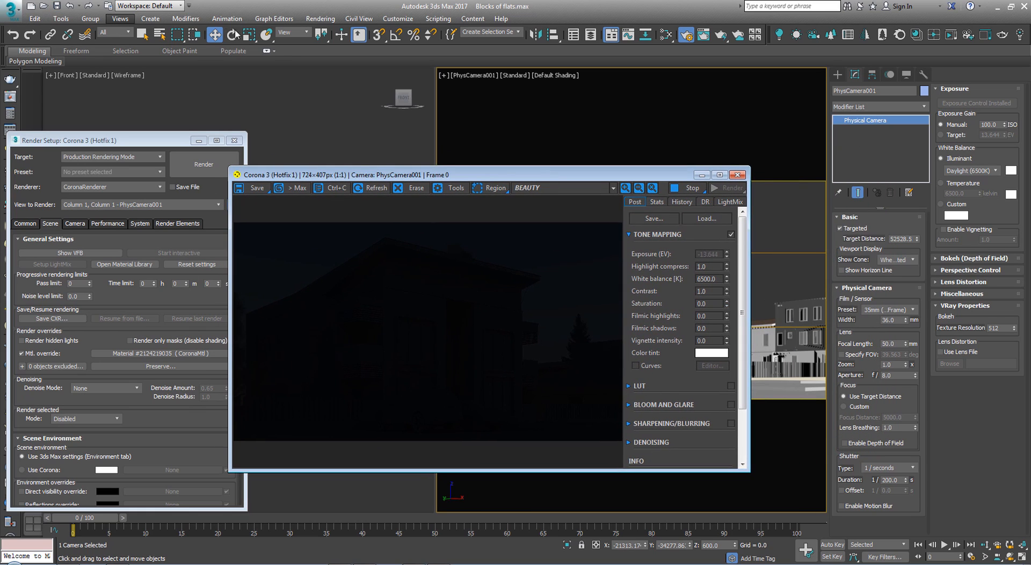
Step: Change the scene's exposure control from Physical Camera Exposure Control to no exposure control, closing the environment settings
{"action": "left_click", "coordinate": [320, 18]}
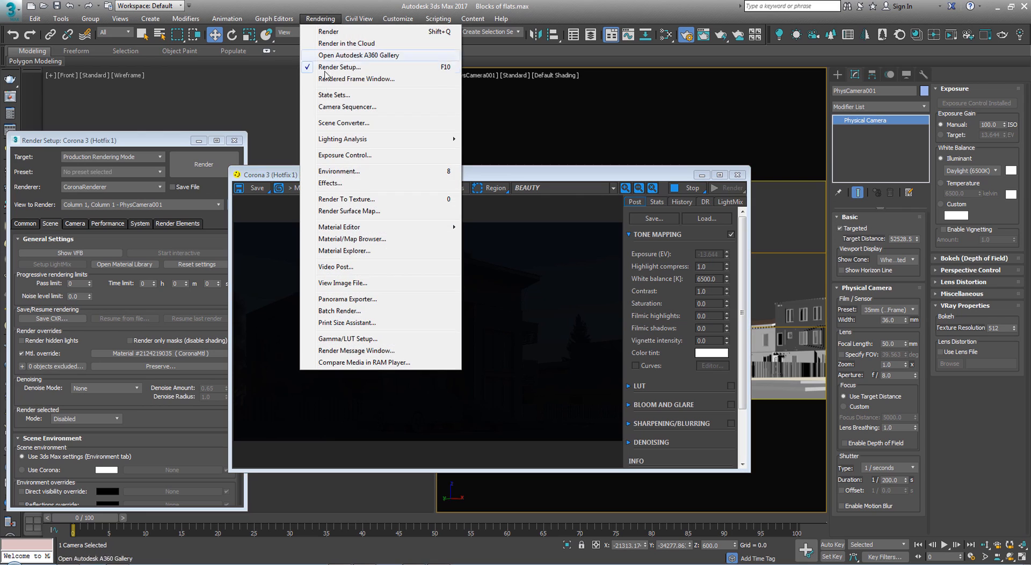
{"action": "left_click", "coordinate": [348, 156]}
{"action": "left_click_drag", "start_coordinate": [384, 169], "coordinate": [156, 173]}
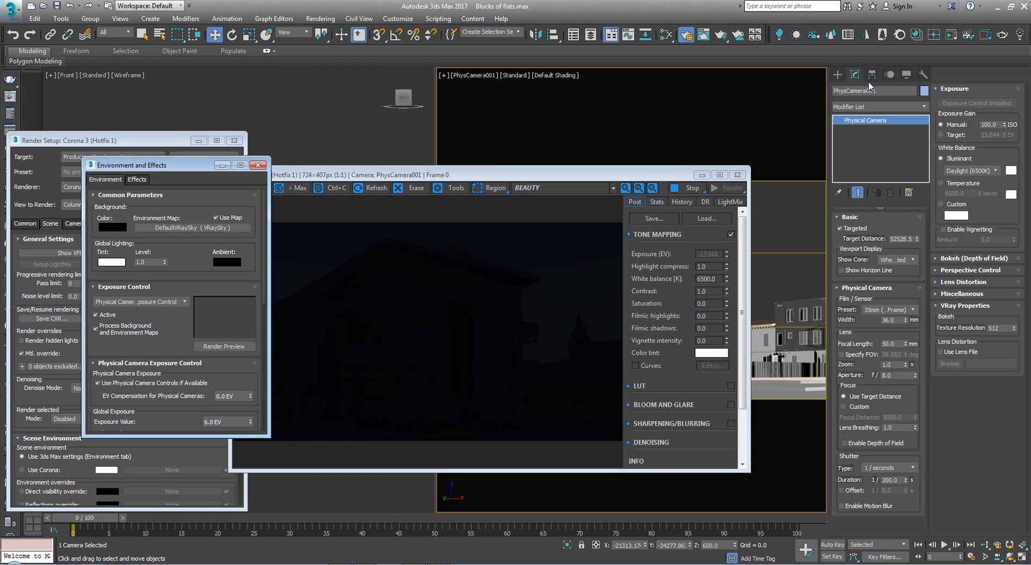
{"action": "left_click", "coordinate": [123, 304]}
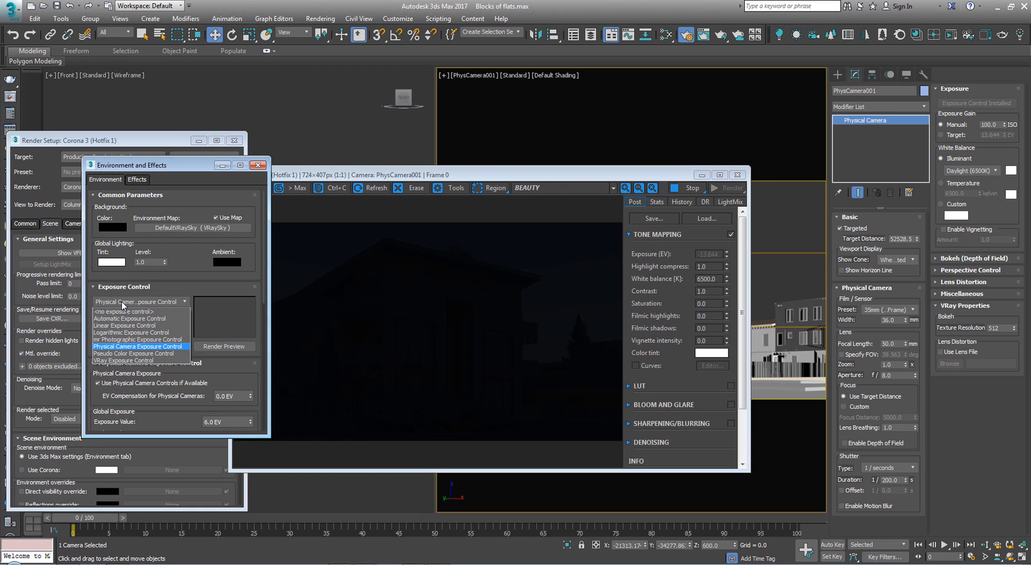
{"action": "left_click", "coordinate": [123, 304]}
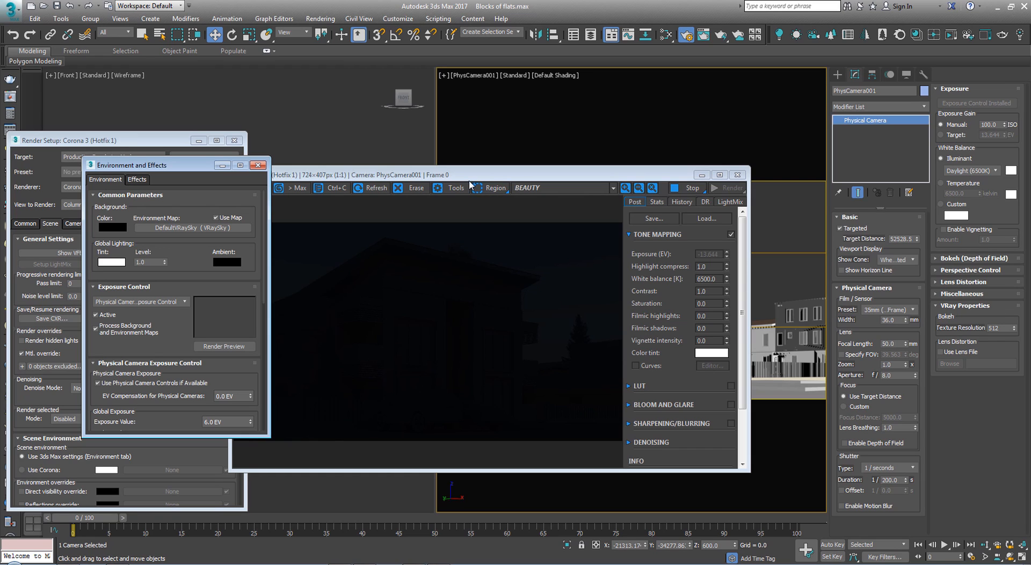
{"action": "left_click_drag", "start_coordinate": [478, 174], "coordinate": [566, 179]}
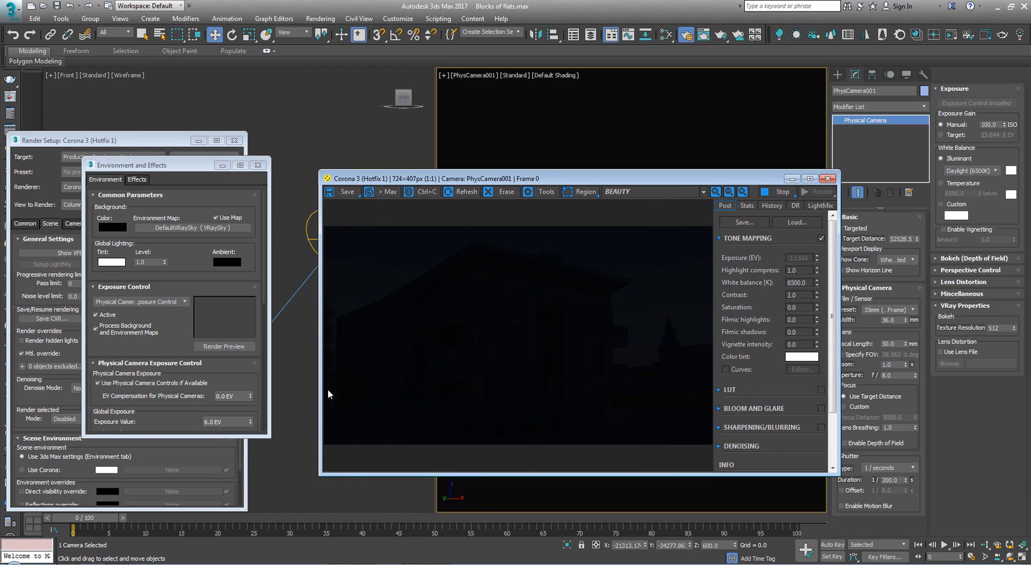
{"action": "left_click", "coordinate": [175, 302]}
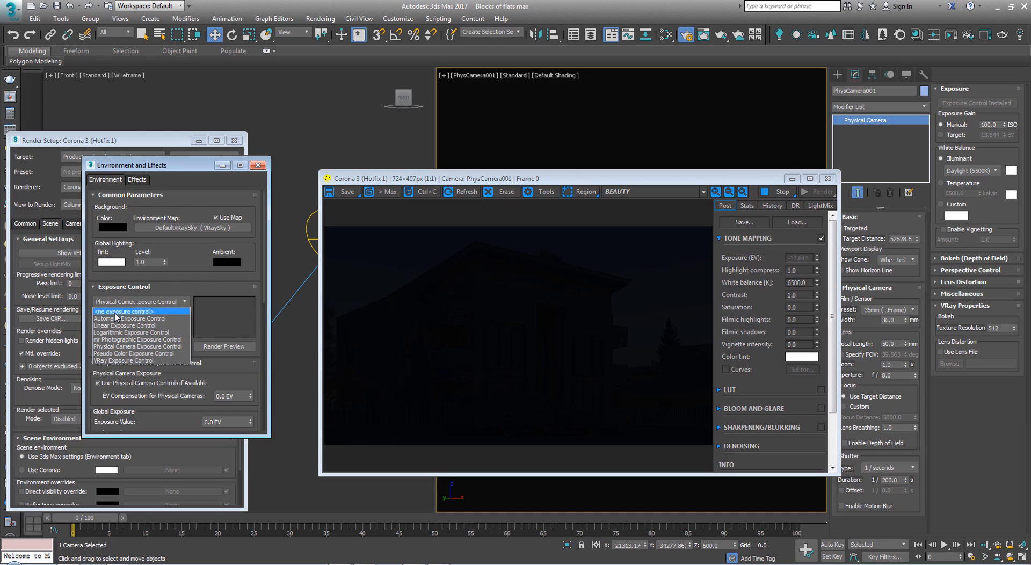
{"action": "left_click", "coordinate": [114, 312]}
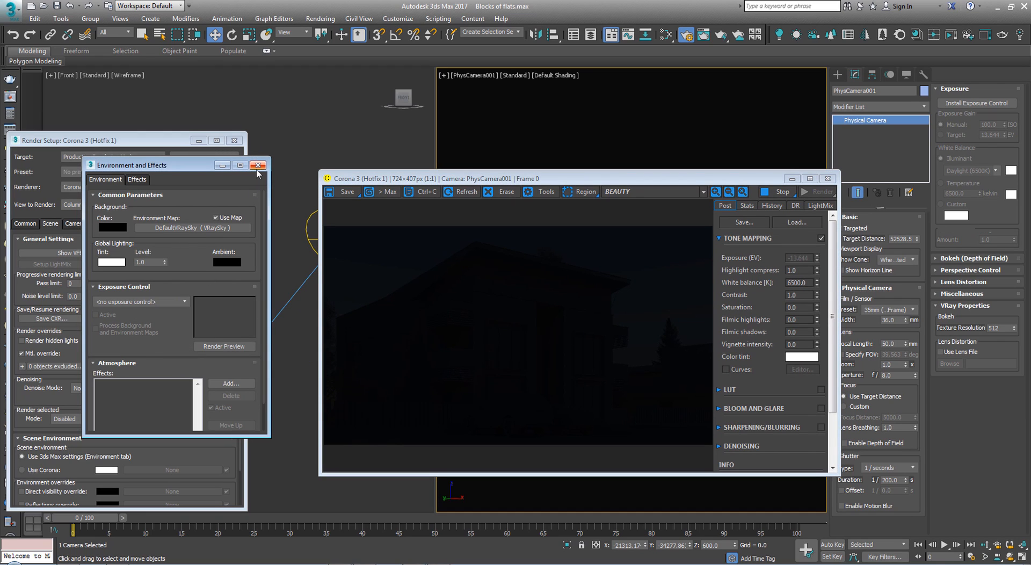
{"action": "left_click", "coordinate": [258, 166]}
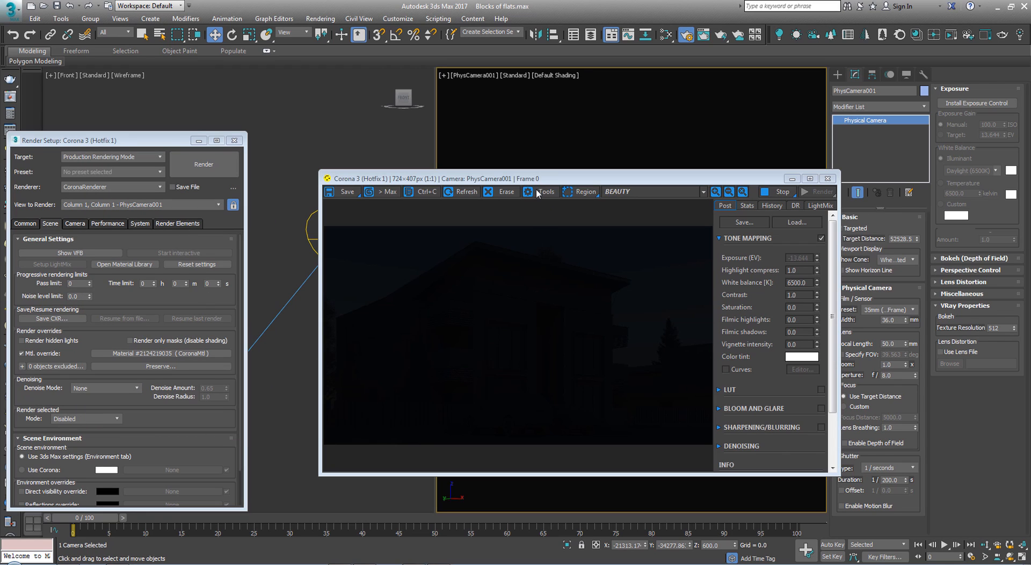
Step: Display Corona's camera postprocessing settings in Render Setup and restart the interactive render
{"action": "left_click_drag", "start_coordinate": [523, 179], "coordinate": [474, 172]}
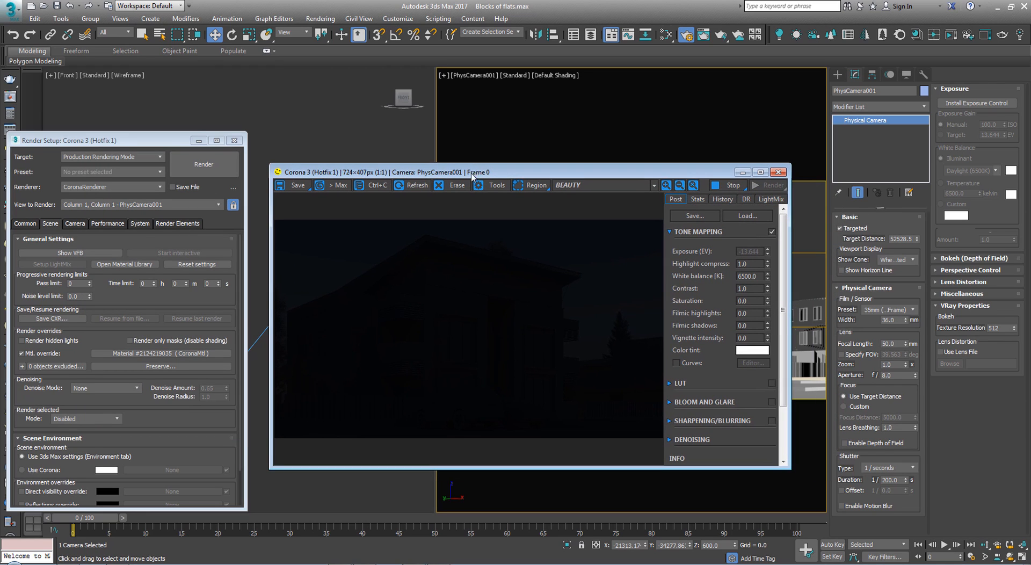
{"action": "left_click", "coordinate": [75, 223]}
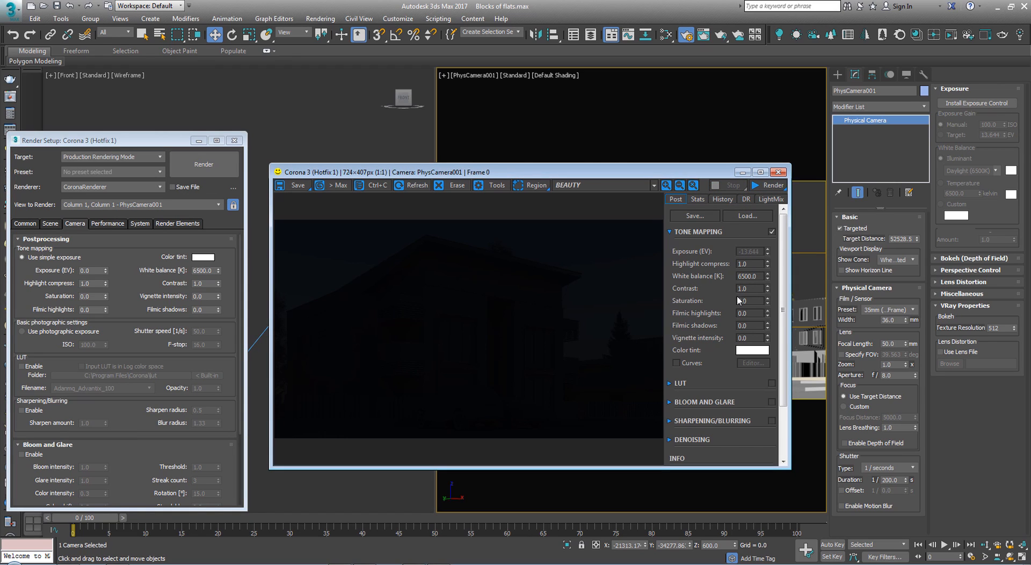
{"action": "left_click", "coordinate": [951, 34]}
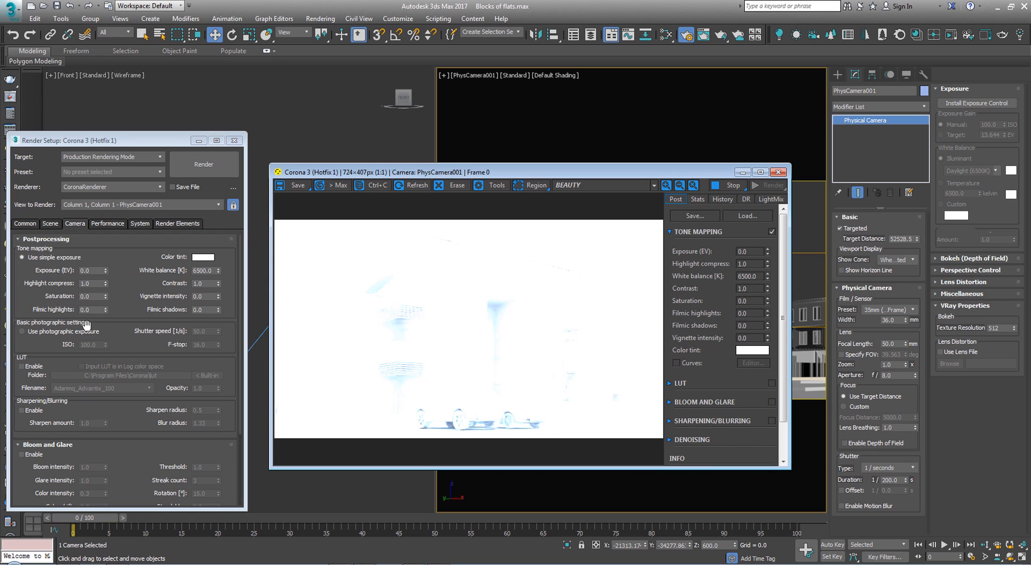
Step: Switch Corona's tone mapping to photographic exposure and set the shutter speed to 200
{"action": "left_click", "coordinate": [43, 333]}
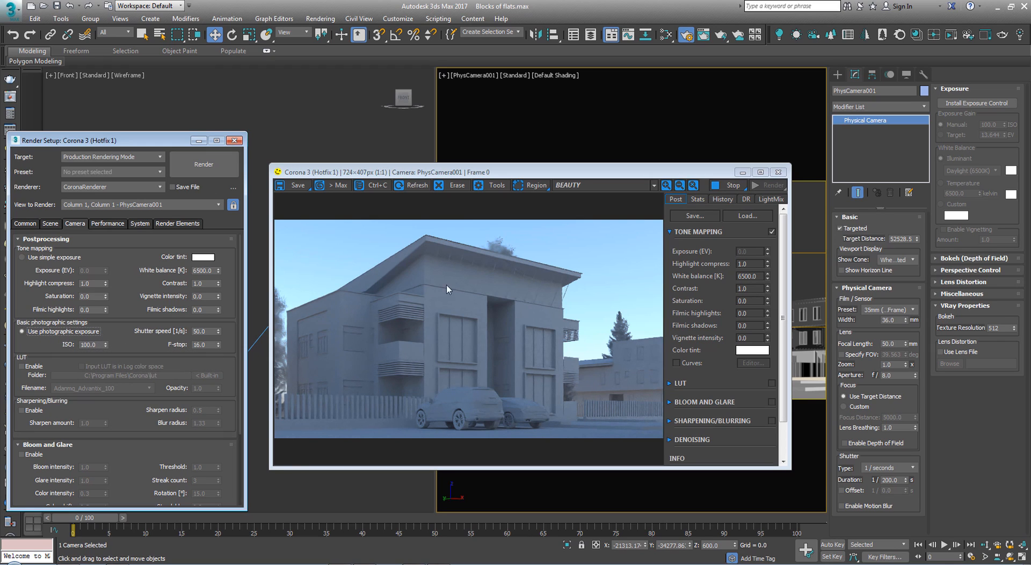
{"action": "left_click", "coordinate": [209, 331]}
{"action": "key", "text": "Tab"}
{"action": "left_click", "coordinate": [92, 345]}
{"action": "left_click", "coordinate": [209, 330]}
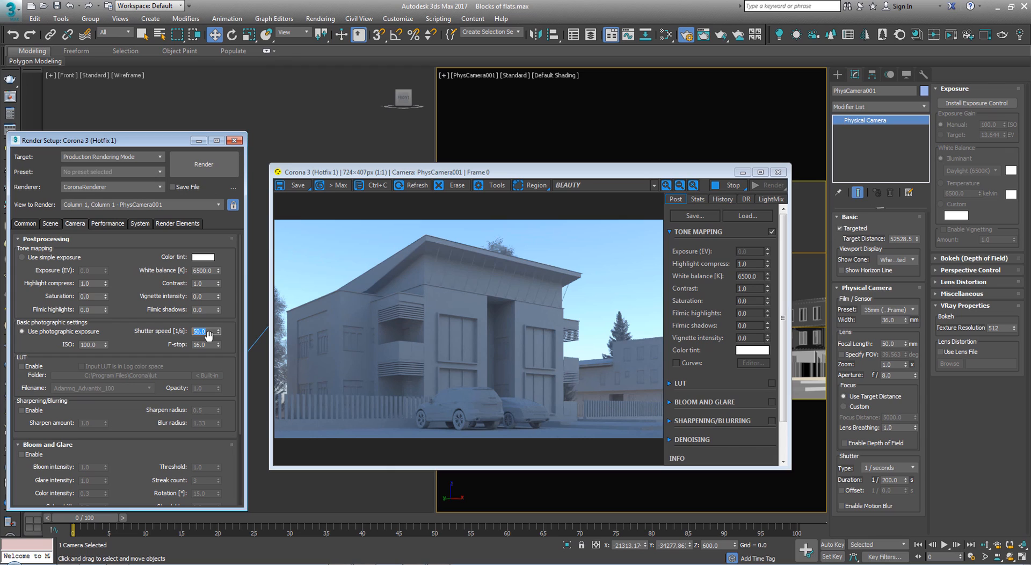
{"action": "type", "text": "0"}
{"action": "key", "text": "Tab"}
Step: Set the F-stop to 8 in Corona's basic photographic settings
{"action": "double_click", "coordinate": [198, 344]}
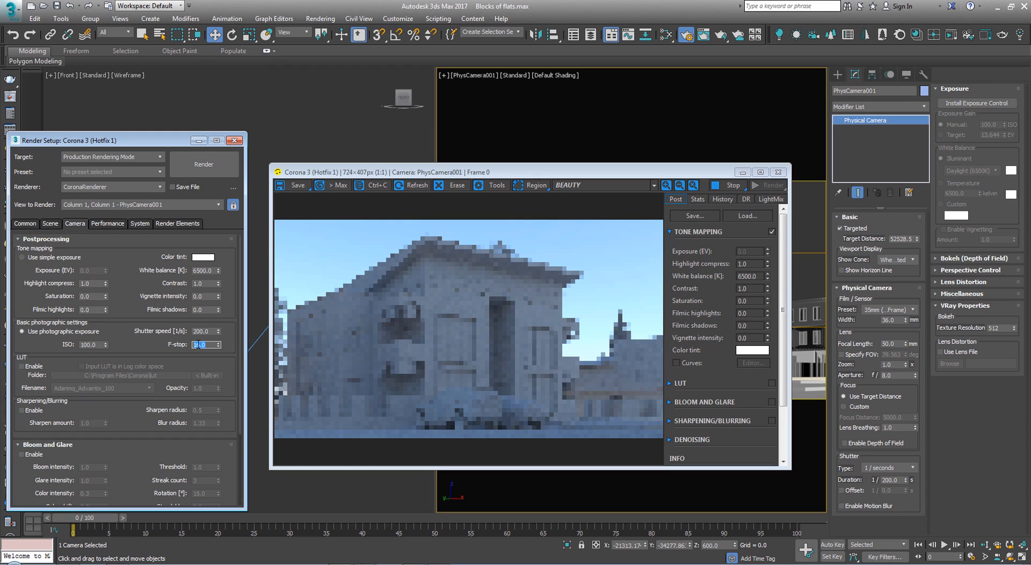
{"action": "left_click", "coordinate": [211, 331]}
{"action": "left_click", "coordinate": [210, 344]}
{"action": "left_click", "coordinate": [203, 331]}
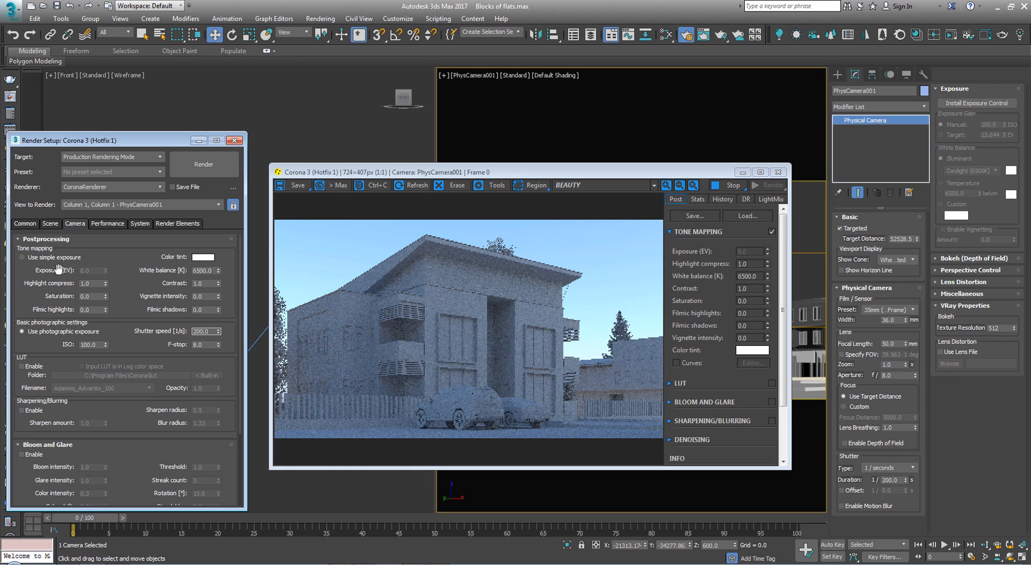
Step: Return Corona's tone mapping to simple exposure, then stop and restart the interactive render
{"action": "left_click", "coordinate": [43, 257]}
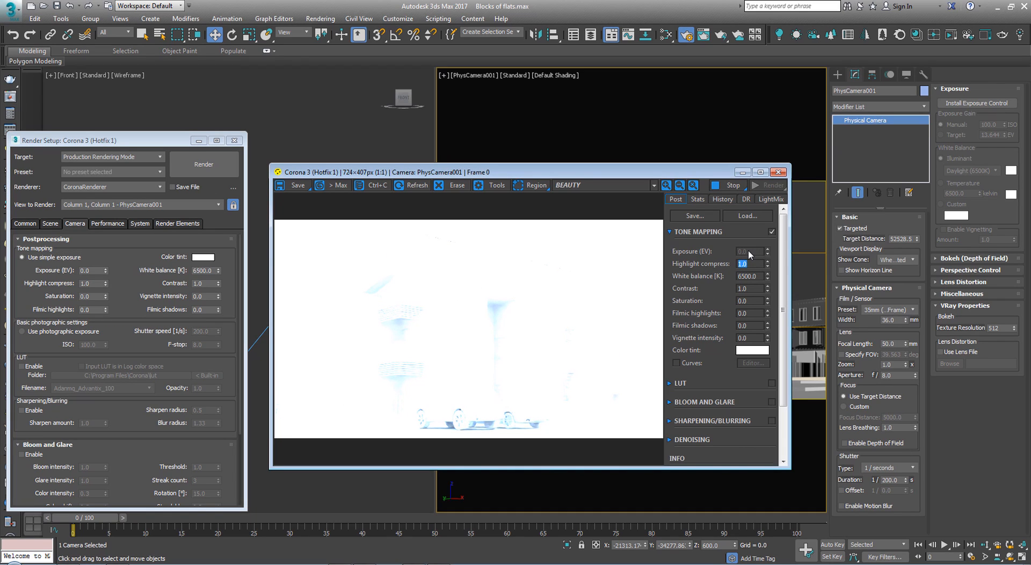
{"action": "left_click", "coordinate": [732, 185]}
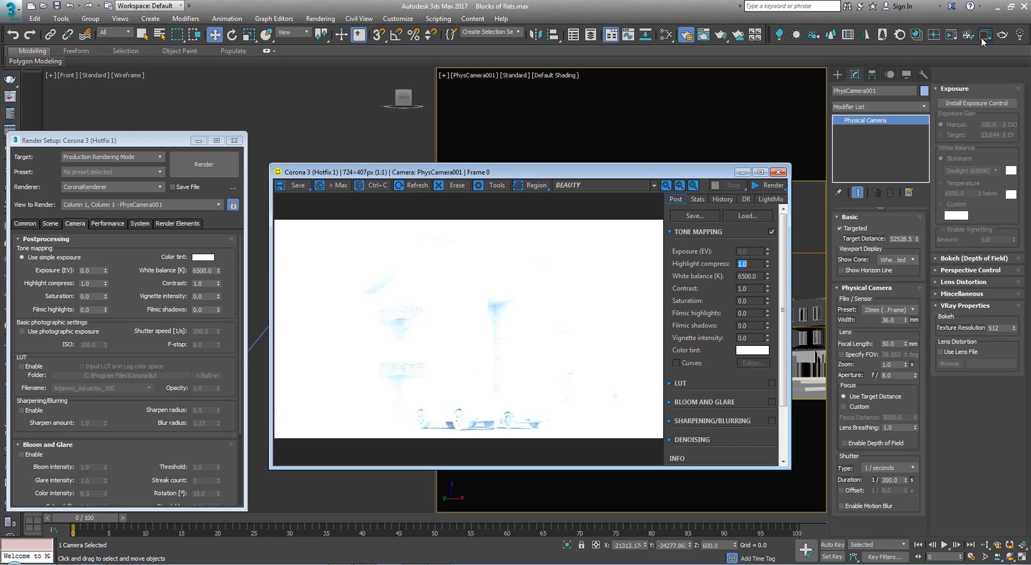
{"action": "left_click", "coordinate": [951, 35]}
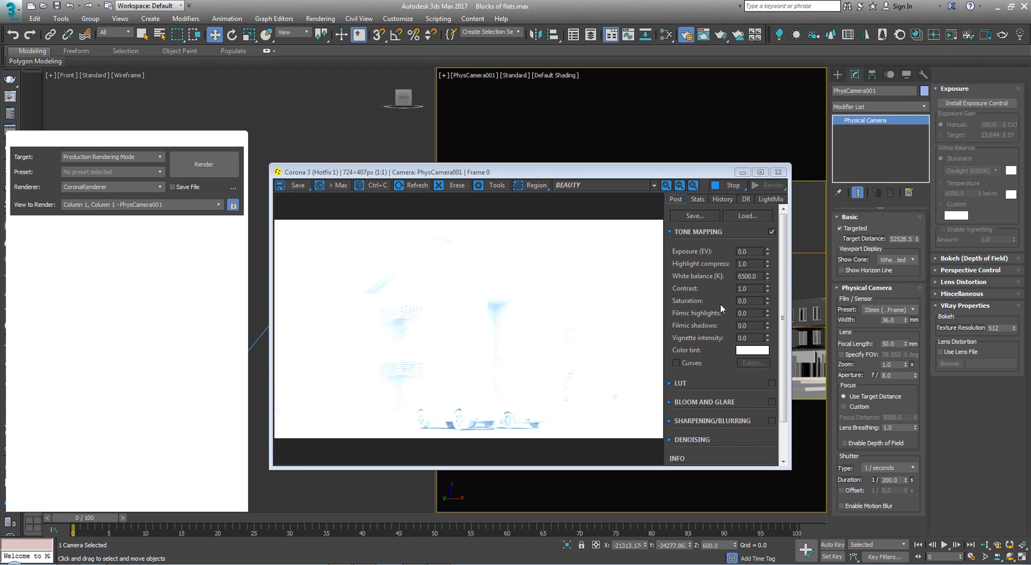
Step: Try an exposure of 10 EV in the frame buffer's tone mapping
{"action": "left_click", "coordinate": [743, 264]}
{"action": "left_click", "coordinate": [751, 252]}
{"action": "type", "text": "10"}
{"action": "left_click", "coordinate": [762, 264]}
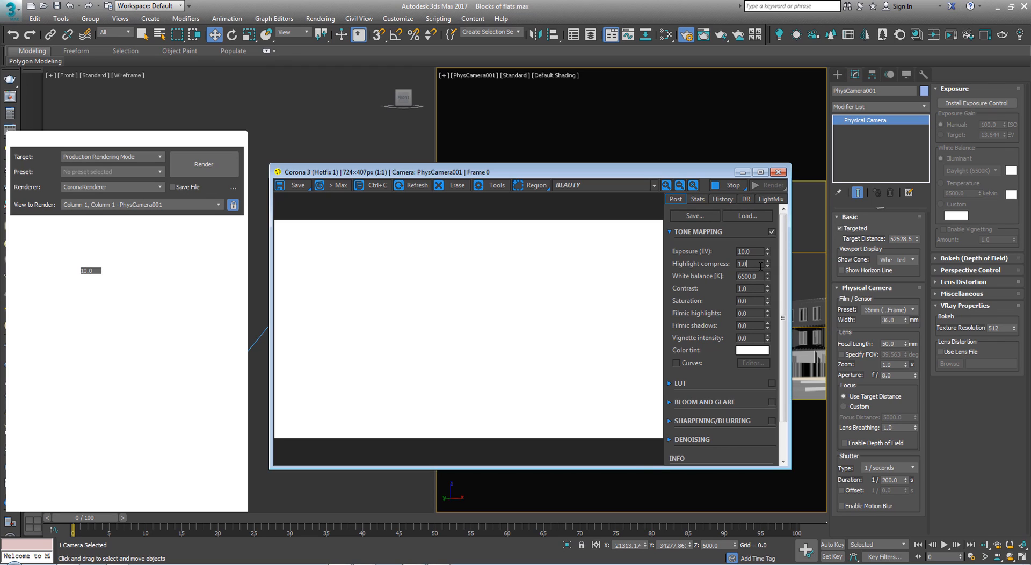
Step: Set the exposure to 0.1 EV and highlight compression to 10 in the frame buffer's tone mapping
{"action": "left_click", "coordinate": [755, 252]}
{"action": "key", "text": "BackSpace"}
{"action": "left_click", "coordinate": [759, 264]}
{"action": "left_click_drag", "start_coordinate": [758, 263], "coordinate": [701, 267]}
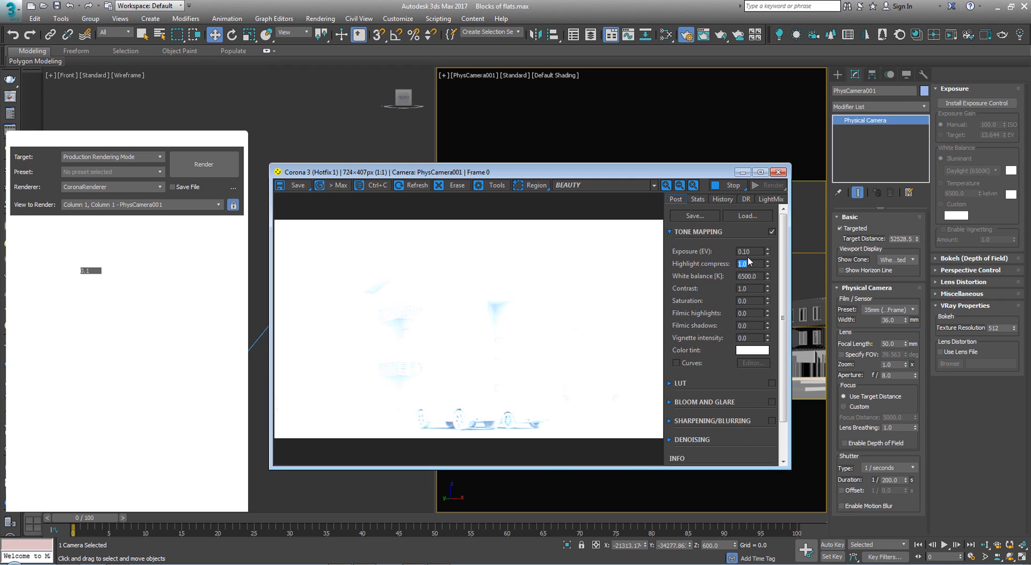
{"action": "type", "text": "10"}
{"action": "left_click", "coordinate": [746, 275]}
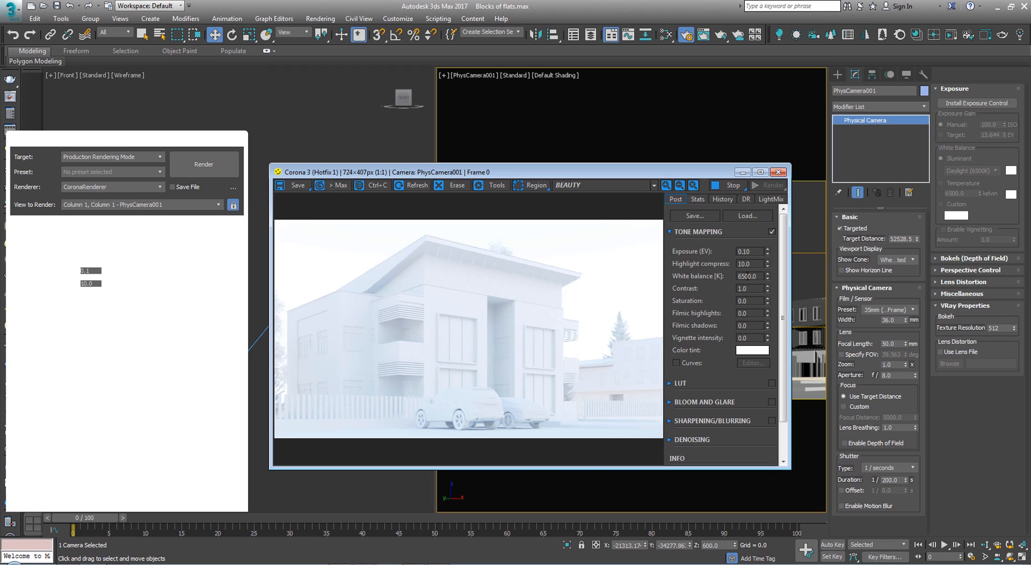
Step: Set the exposure to 0.01 EV and highlight compression to 20 in the frame buffer's tone mapping
{"action": "double_click", "coordinate": [747, 264]}
{"action": "type", "text": "2"}
{"action": "left_click_drag", "start_coordinate": [611, 169], "coordinate": [714, 104]}
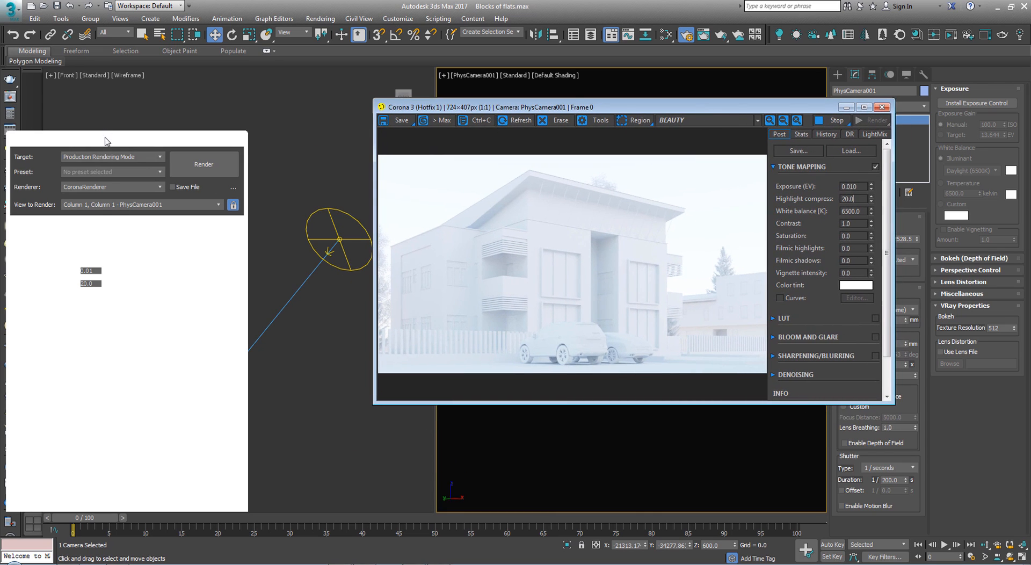
{"action": "left_click_drag", "start_coordinate": [107, 142], "coordinate": [236, 116]}
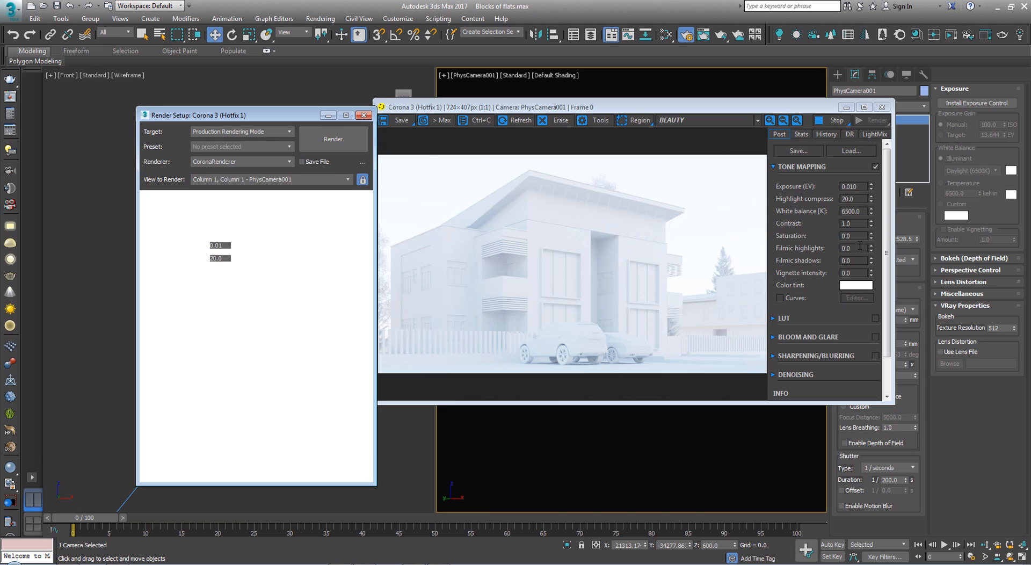
{"action": "left_click", "coordinate": [858, 186]}
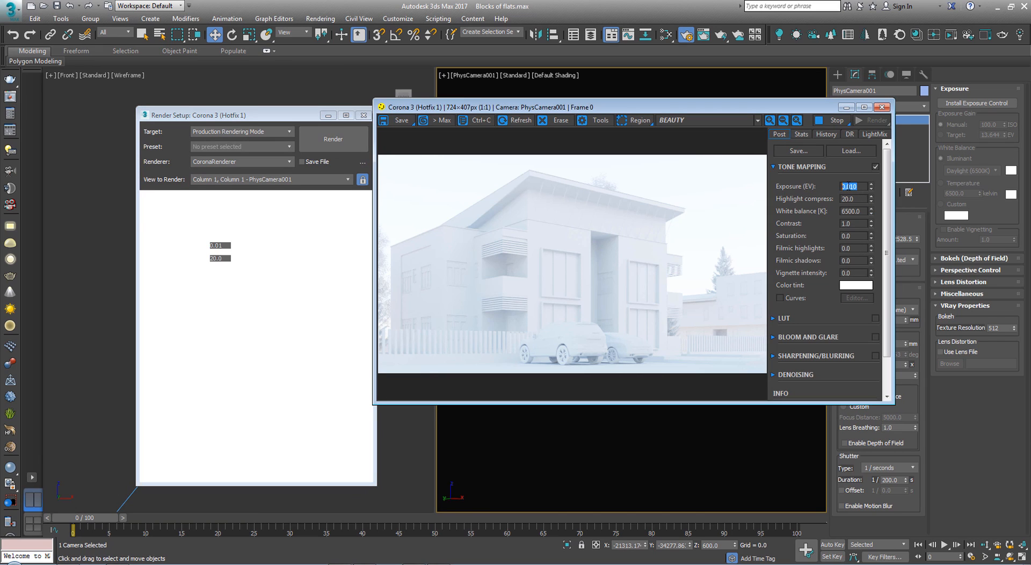
{"action": "left_click_drag", "start_coordinate": [653, 108], "coordinate": [450, 188]}
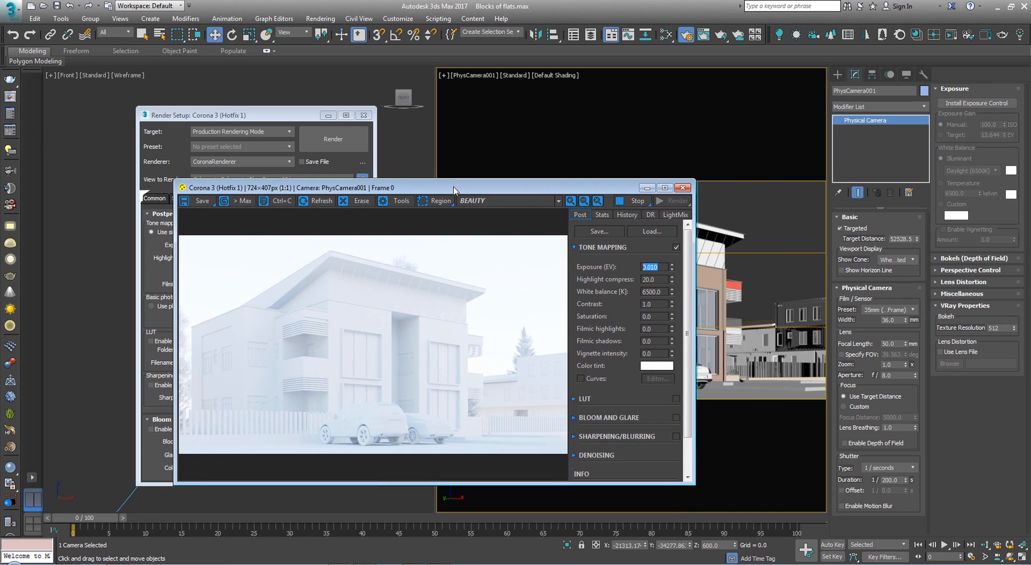
{"action": "left_click", "coordinate": [657, 279]}
{"action": "double_click", "coordinate": [647, 303]}
{"action": "left_click_drag", "start_coordinate": [479, 189], "coordinate": [330, 298]}
Step: Open the environment's exposure control settings and load the Test Render preset to switch the renderer to V-Ray Next, update 1
{"action": "left_click", "coordinate": [320, 19]}
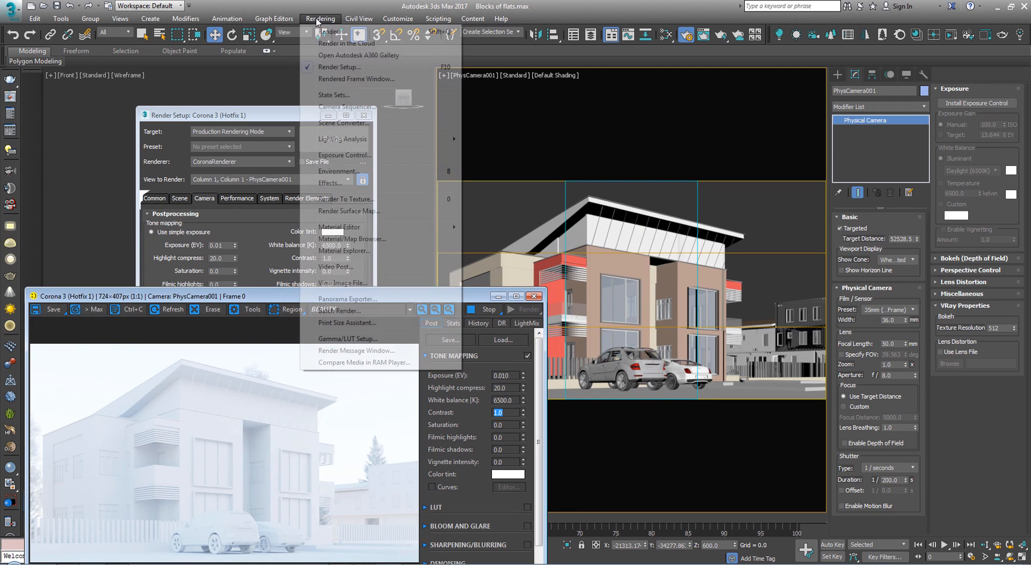
{"action": "left_click", "coordinate": [346, 156]}
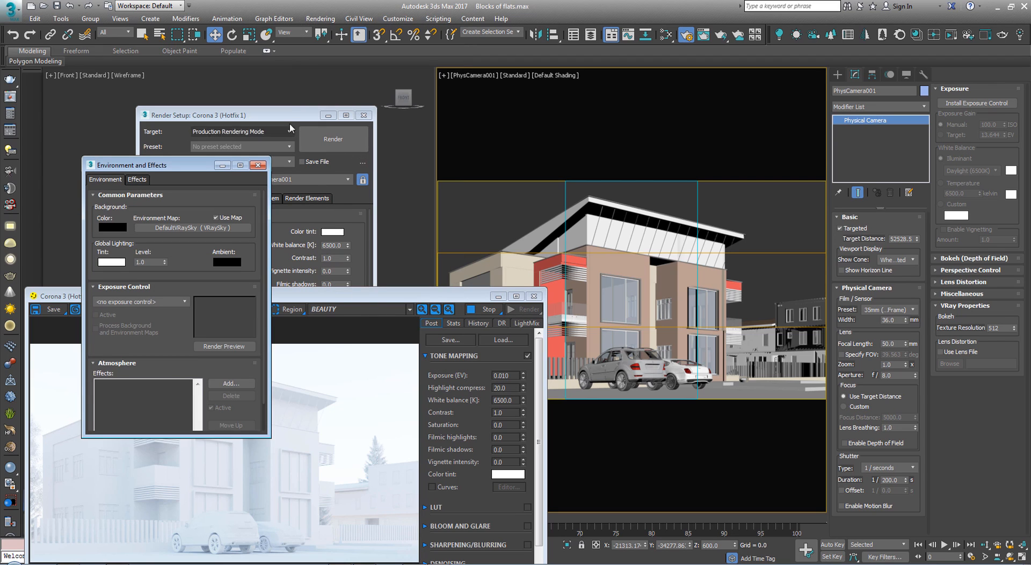
{"action": "left_click_drag", "start_coordinate": [280, 115], "coordinate": [551, 91]}
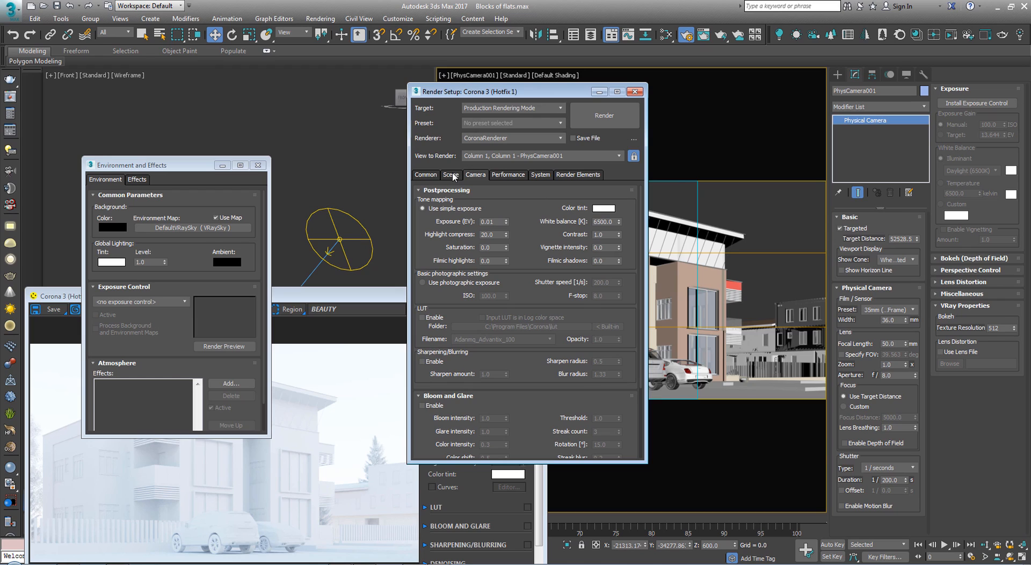
{"action": "left_click", "coordinate": [505, 123]}
{"action": "left_click", "coordinate": [492, 136]}
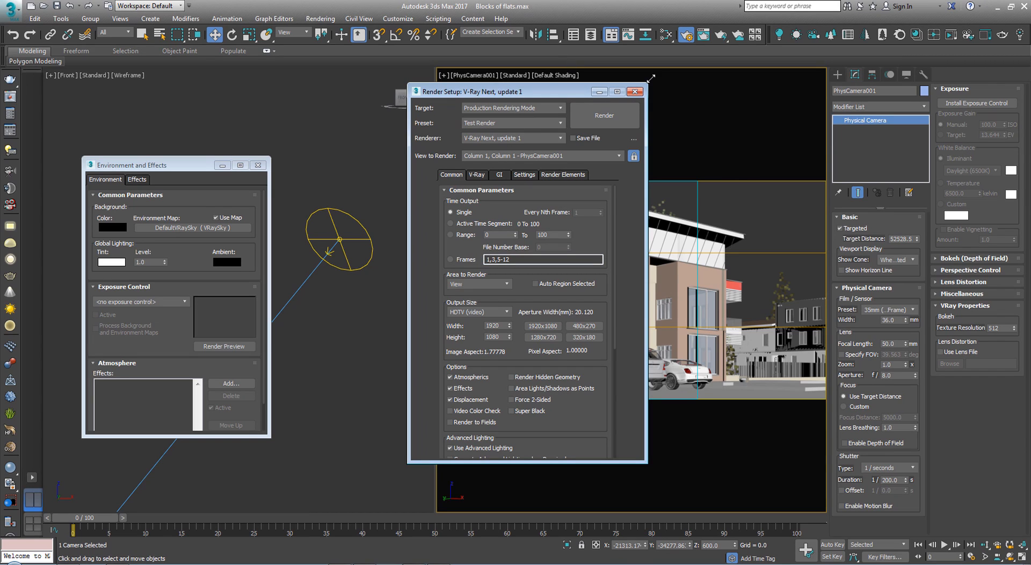
{"action": "left_click", "coordinate": [636, 92]}
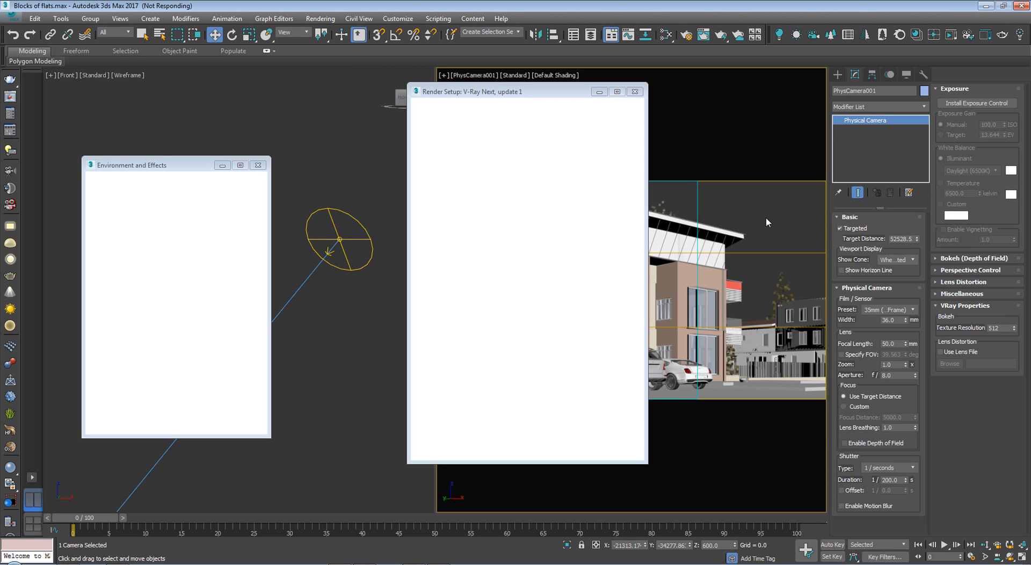
Step: Open the V-Ray frame buffer and run an interactive render of the PhysCamera001 view
{"action": "right_click", "coordinate": [766, 218]}
{"action": "left_click", "coordinate": [801, 349]}
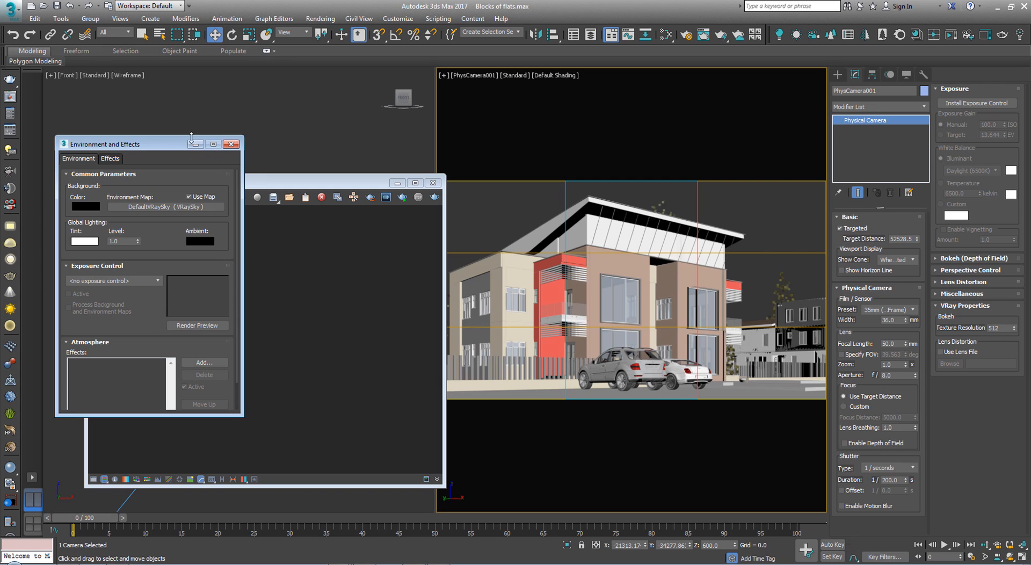
{"action": "left_click_drag", "start_coordinate": [159, 146], "coordinate": [148, 228]}
{"action": "left_click_drag", "start_coordinate": [366, 186], "coordinate": [589, 210]}
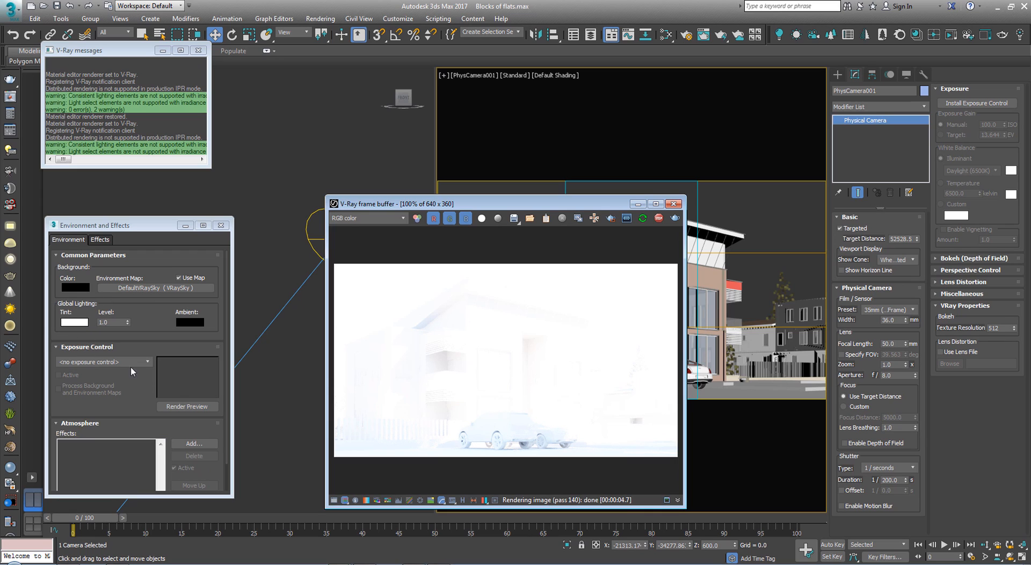
Step: Show the V-Ray frame buffer's color corrections and enable Exposure with its settings expanded
{"action": "left_click", "coordinate": [333, 500]}
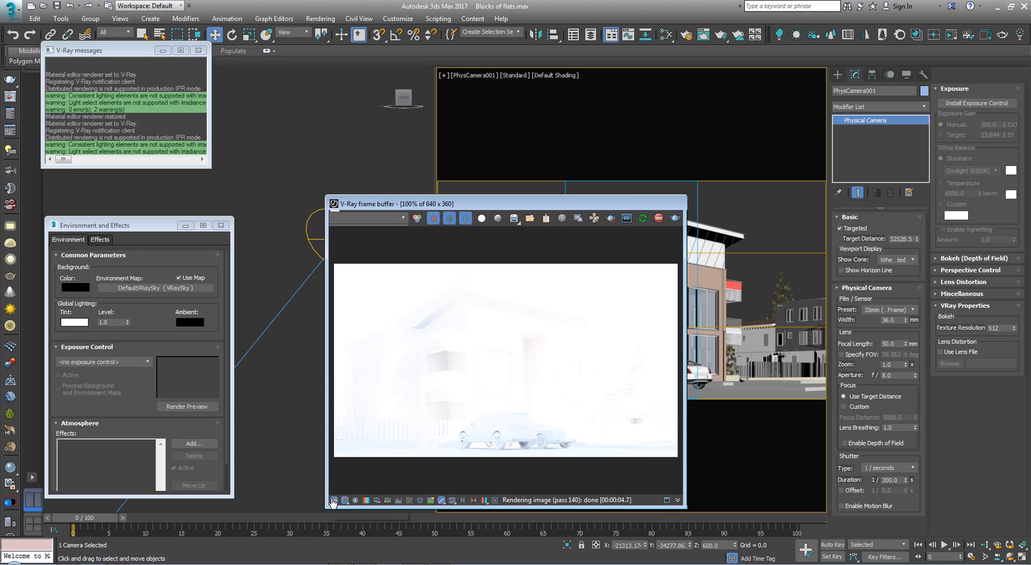
{"action": "left_click", "coordinate": [693, 232]}
{"action": "left_click", "coordinate": [841, 232]}
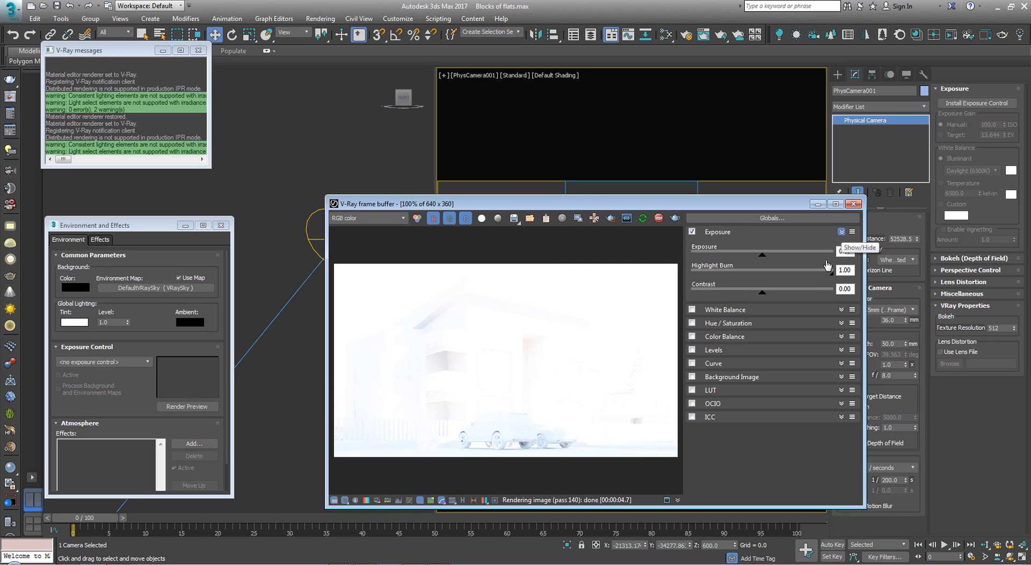
Step: Try a highlight burn of 0.30, exposure of -3.75 and contrast of 0.38 in the frame buffer, and reset these corrections
{"action": "left_click_drag", "start_coordinate": [832, 273], "coordinate": [735, 279]}
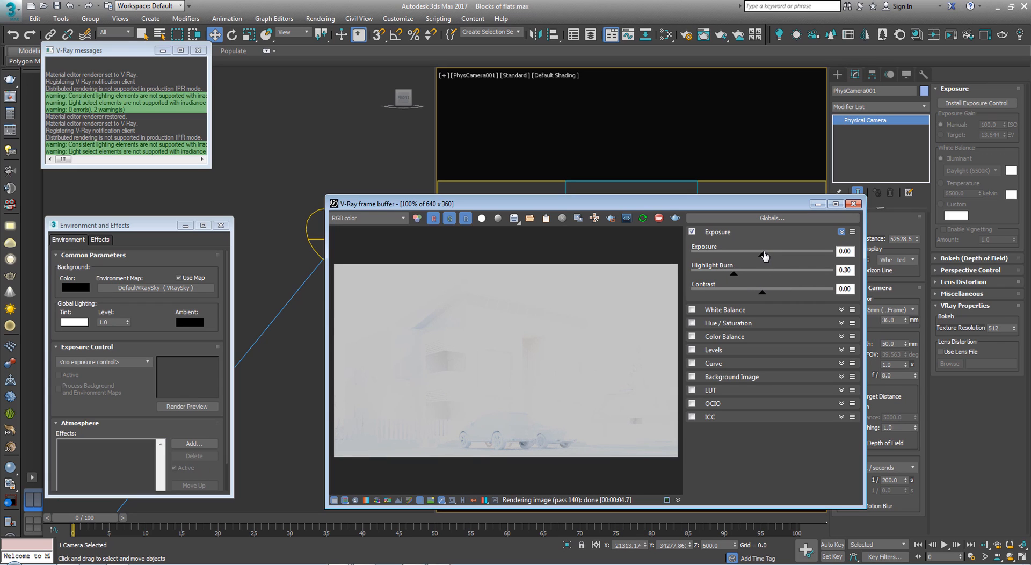
{"action": "left_click_drag", "start_coordinate": [763, 256], "coordinate": [712, 262]}
{"action": "left_click_drag", "start_coordinate": [762, 292], "coordinate": [789, 292]}
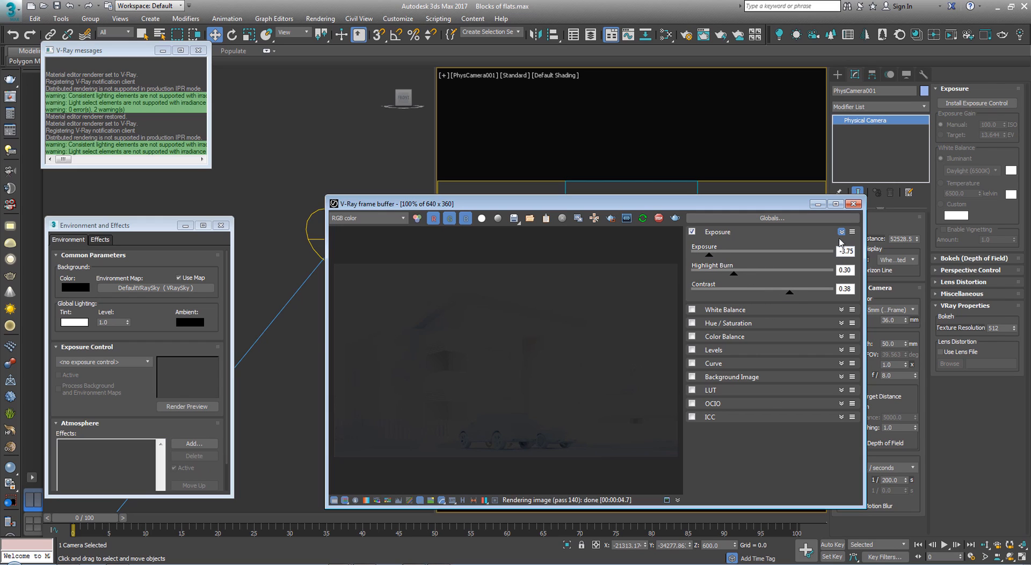
{"action": "left_click", "coordinate": [852, 231]}
{"action": "left_click", "coordinate": [860, 247]}
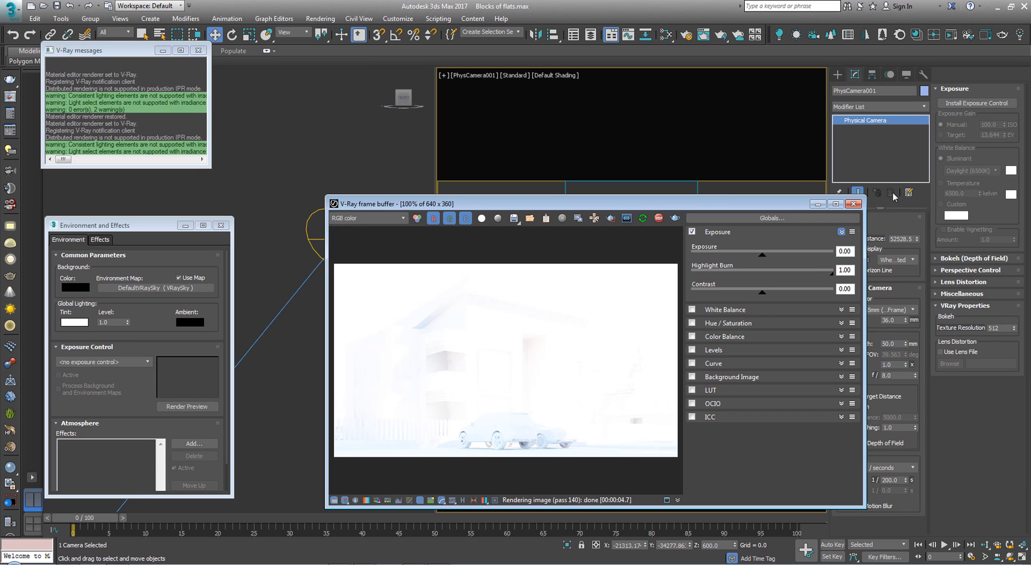
Step: Assign VRay Exposure Control to the scene environment and restart the interactive render
{"action": "left_click", "coordinate": [89, 362]}
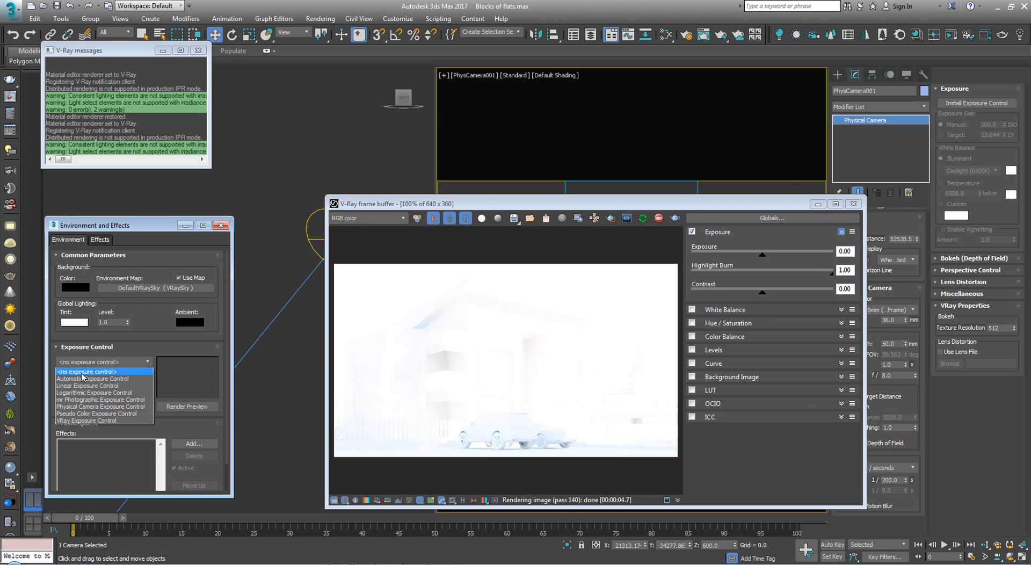
{"action": "left_click", "coordinate": [86, 420]}
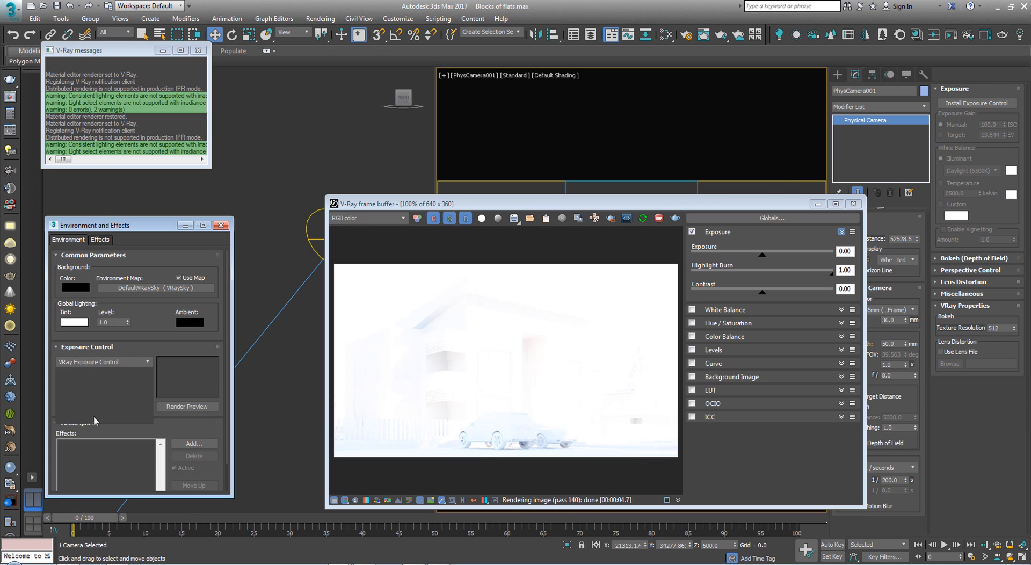
{"action": "left_click_drag", "start_coordinate": [125, 230], "coordinate": [148, 170]}
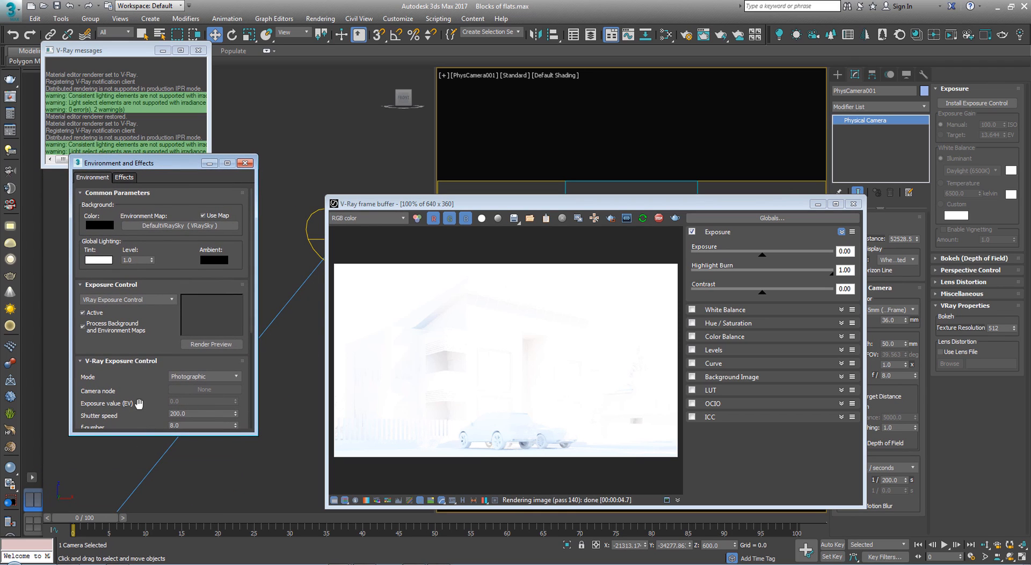
{"action": "left_click_drag", "start_coordinate": [134, 398], "coordinate": [140, 347]}
{"action": "scroll", "coordinate": [139, 347], "scroll_direction": "down", "scroll_amount": 1}
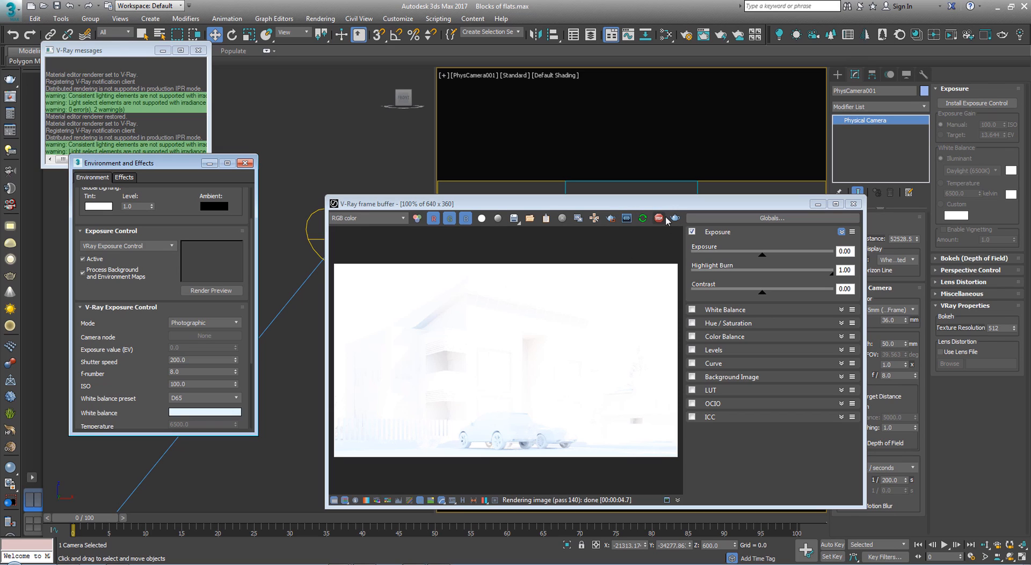
{"action": "left_click", "coordinate": [677, 240]}
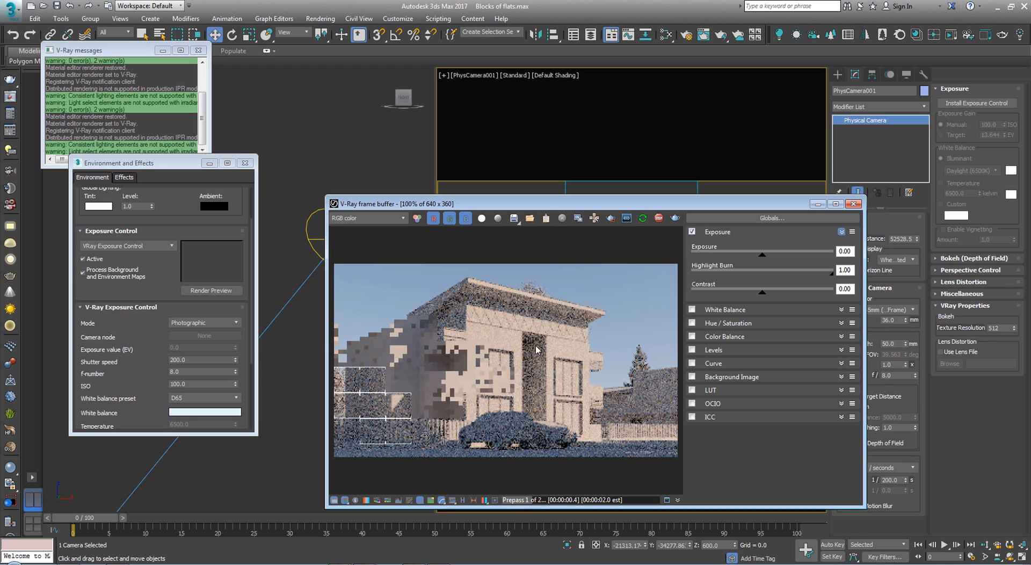
Step: Set the shutter speed to 120 and the ISO to 200 in the V-Ray exposure control
{"action": "double_click", "coordinate": [208, 360]}
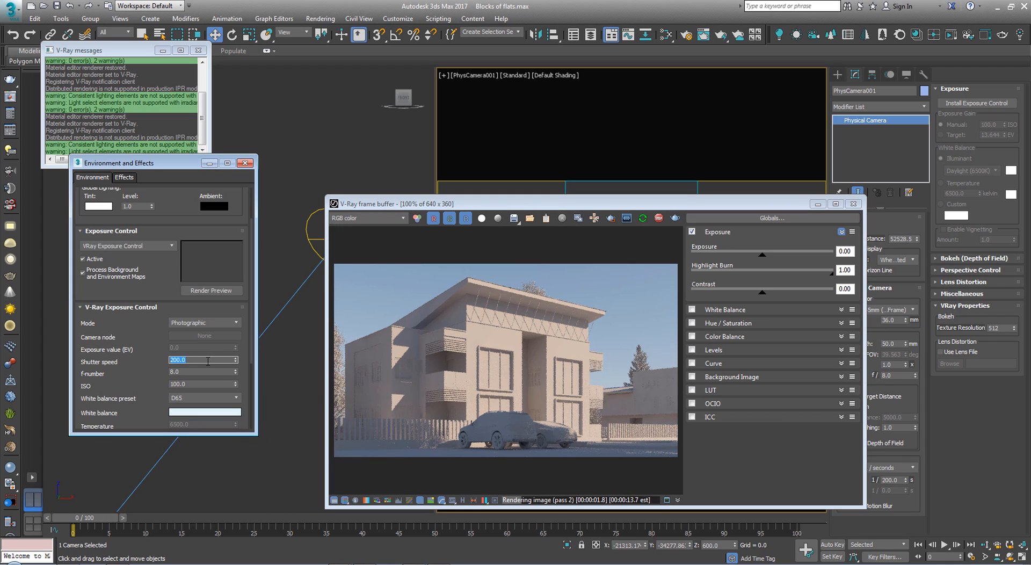
{"action": "type", "text": "120"}
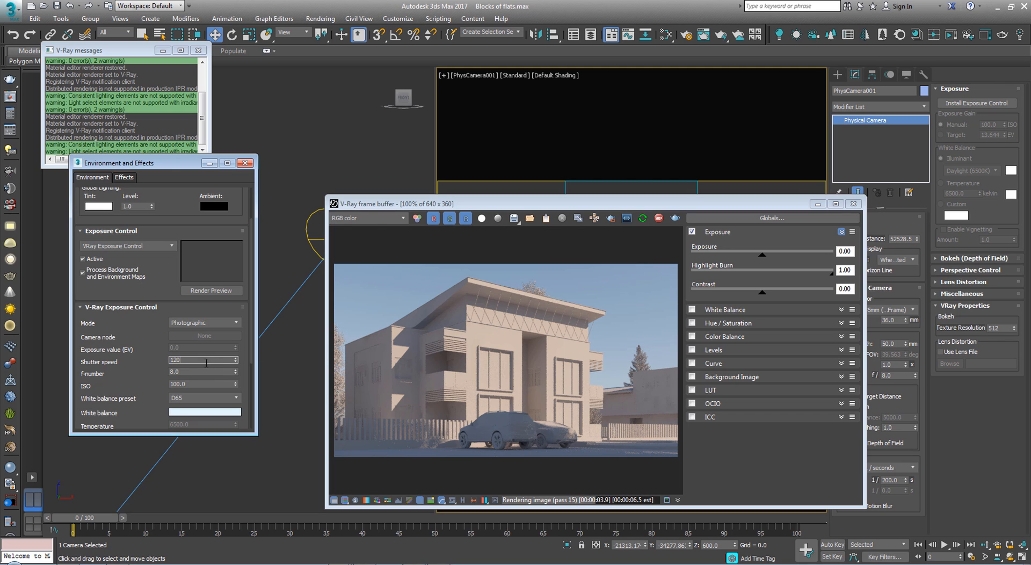
{"action": "left_click", "coordinate": [178, 372]}
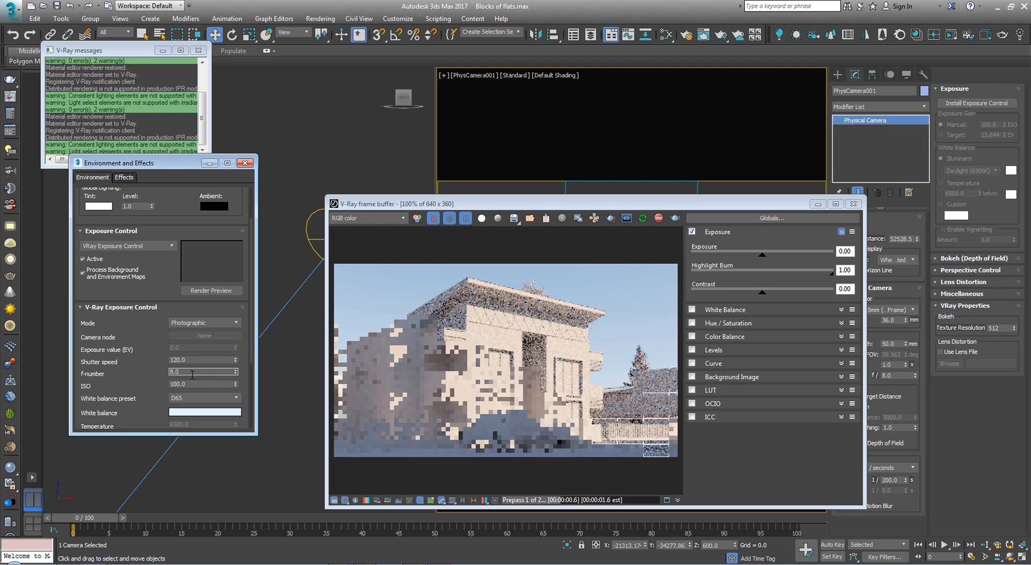
{"action": "key", "text": "Tab"}
{"action": "type", "text": "200"}
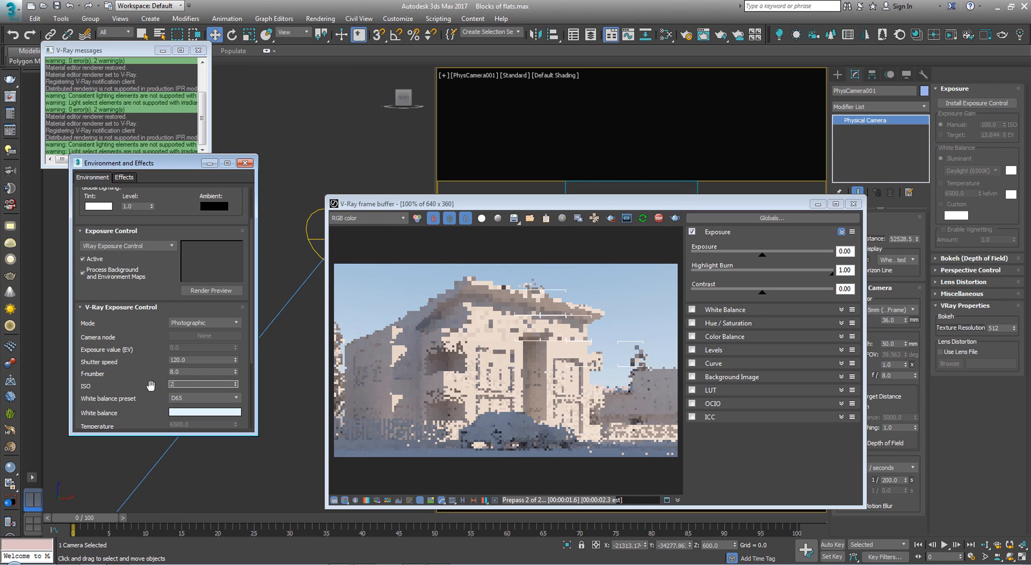
{"action": "left_click", "coordinate": [184, 371]}
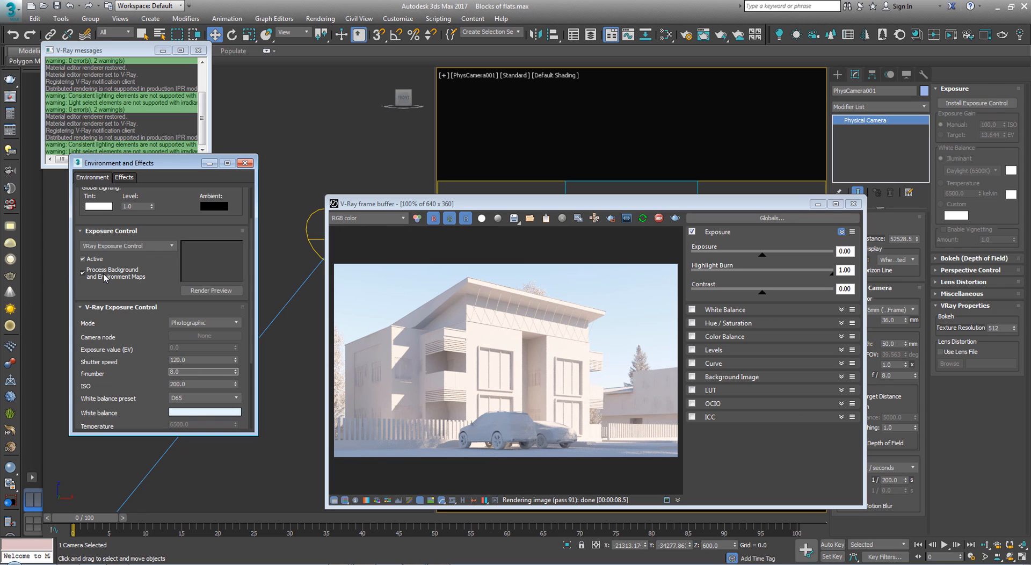
Step: Return the environment to no exposure control, stop the interactive V-Ray render and close the frame buffer
{"action": "left_click", "coordinate": [198, 50]}
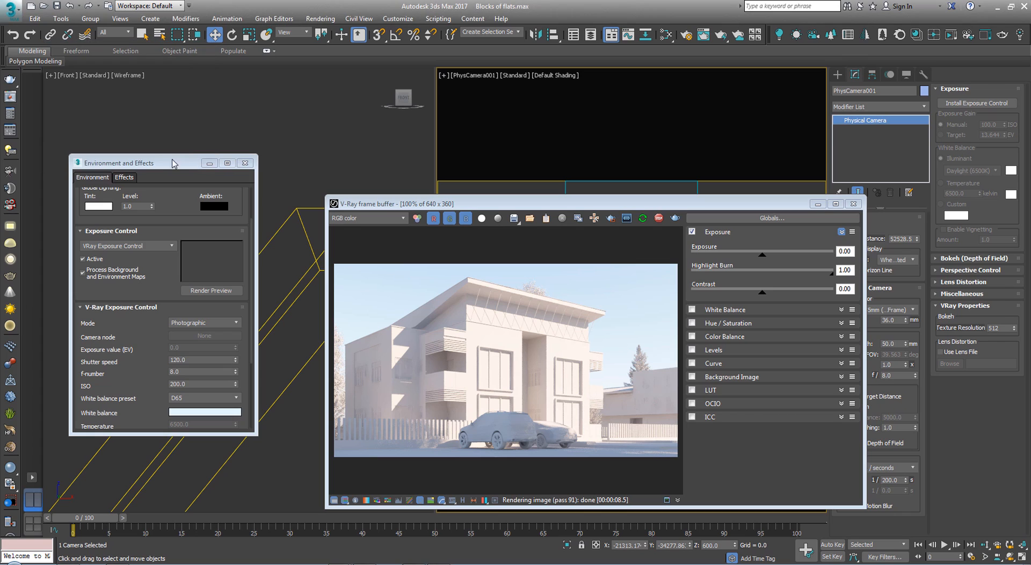
{"action": "left_click_drag", "start_coordinate": [162, 165], "coordinate": [180, 150]}
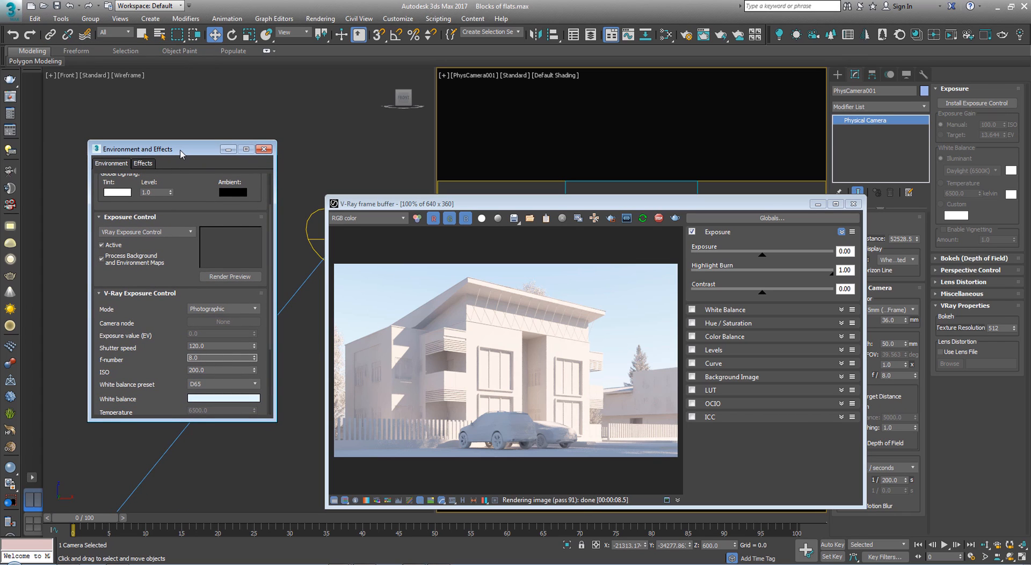
{"action": "left_click", "coordinate": [159, 232]}
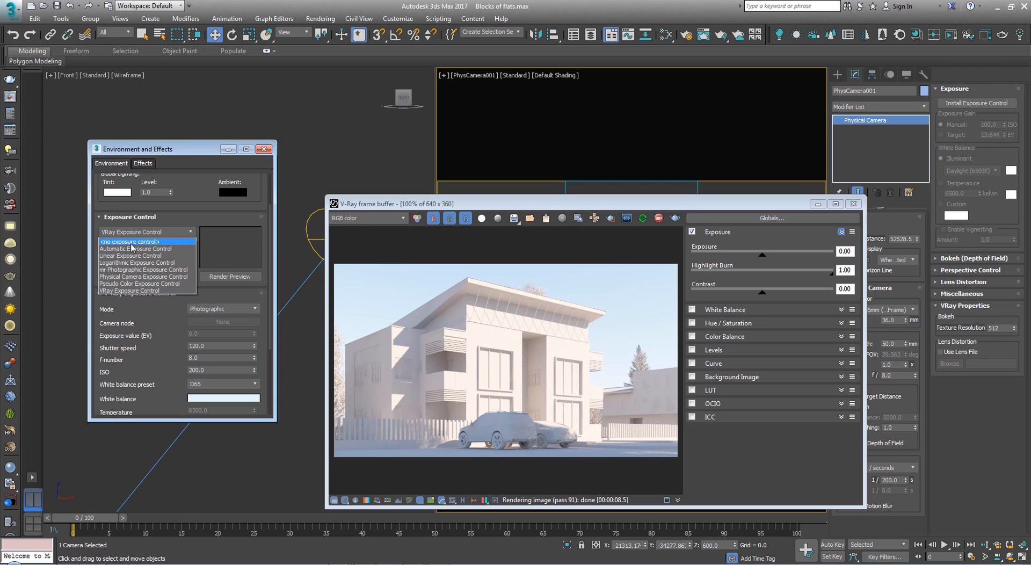
{"action": "left_click", "coordinate": [130, 242]}
{"action": "left_click_drag", "start_coordinate": [156, 149], "coordinate": [47, 208]}
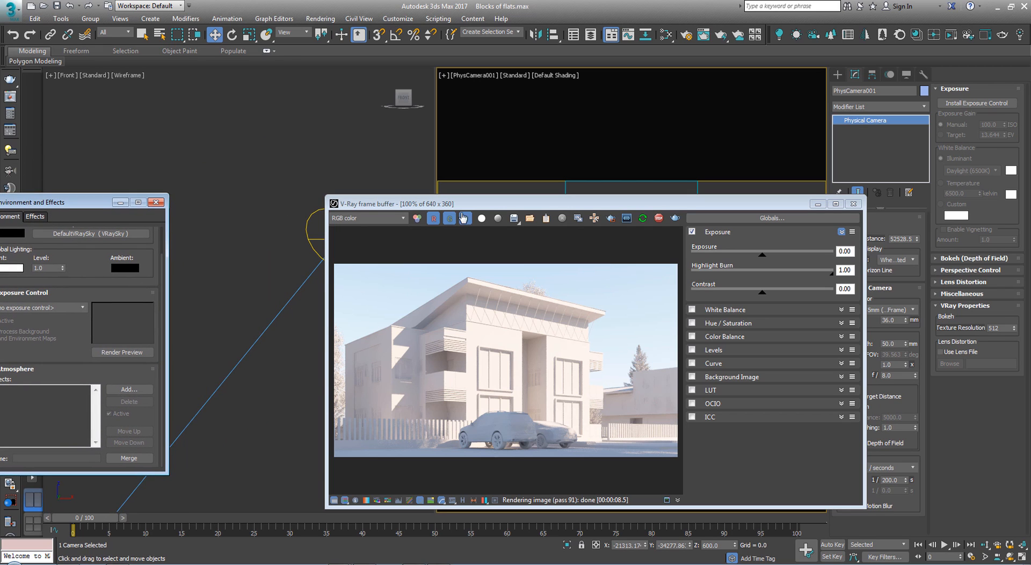
{"action": "left_click_drag", "start_coordinate": [500, 206], "coordinate": [657, 222]}
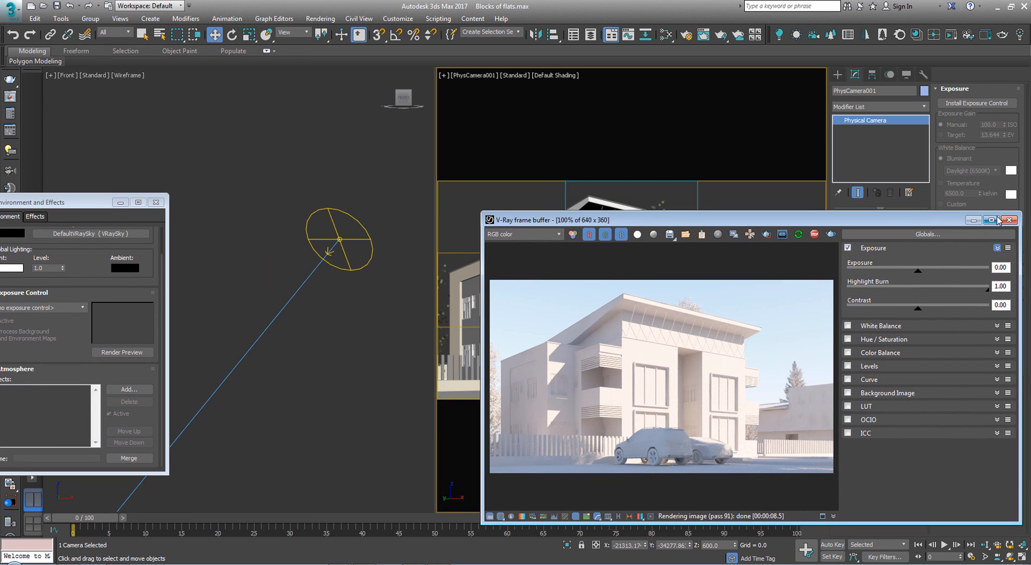
{"action": "left_click", "coordinate": [814, 234]}
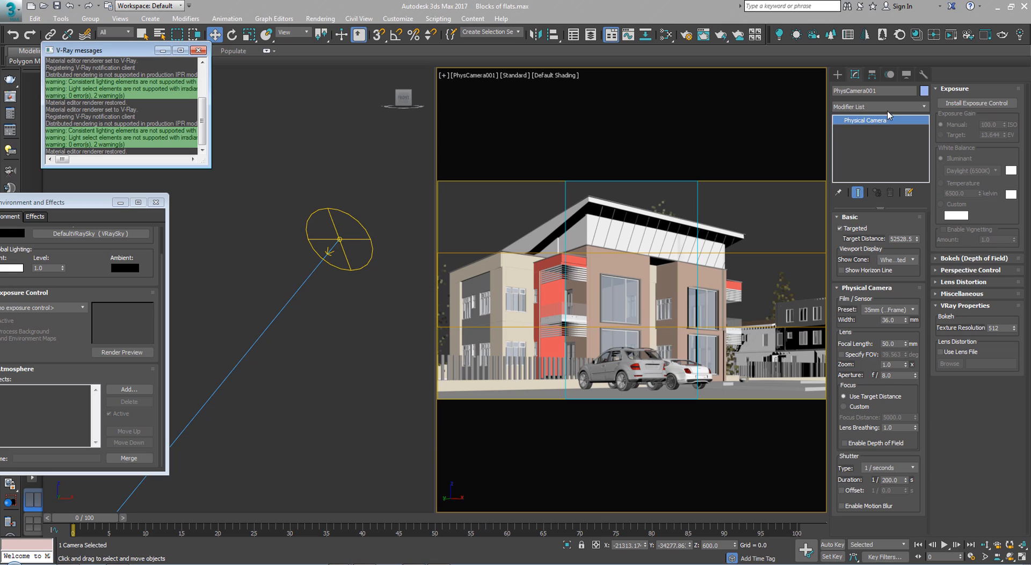
Step: Create a VRayPhysicalCamera in the top view aimed from the street corner at the building, and look through it in the shaded viewport
{"action": "left_click", "coordinate": [838, 74]}
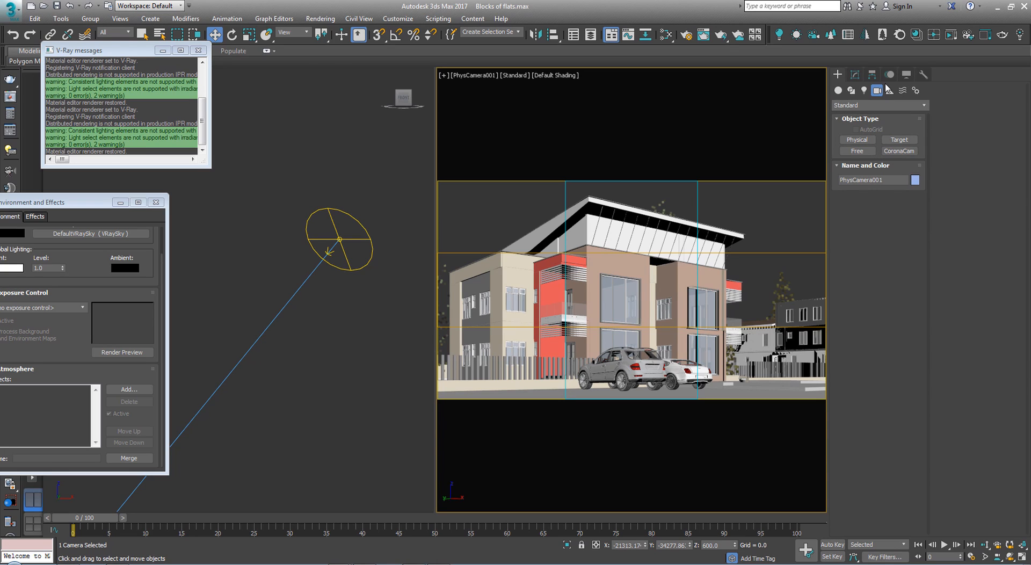
{"action": "left_click", "coordinate": [885, 105]}
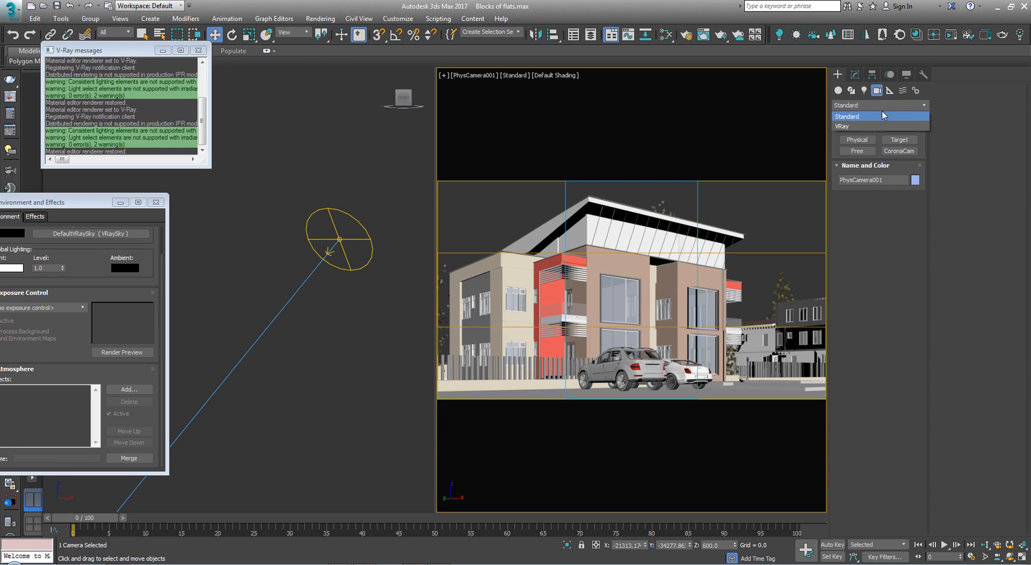
{"action": "left_click", "coordinate": [859, 127]}
{"action": "left_click", "coordinate": [902, 140]}
{"action": "left_click", "coordinate": [304, 375]}
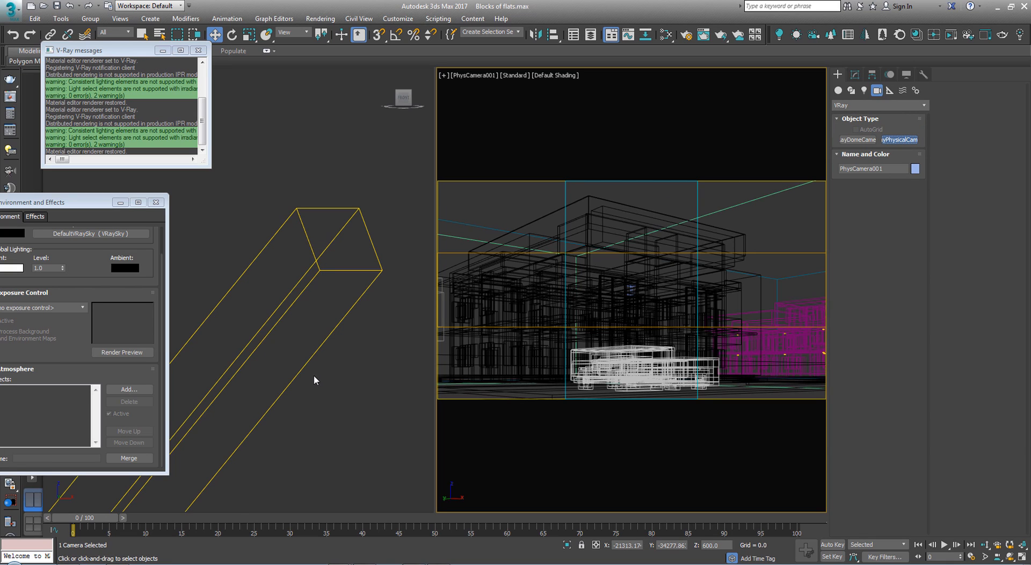
{"action": "key", "text": "t"}
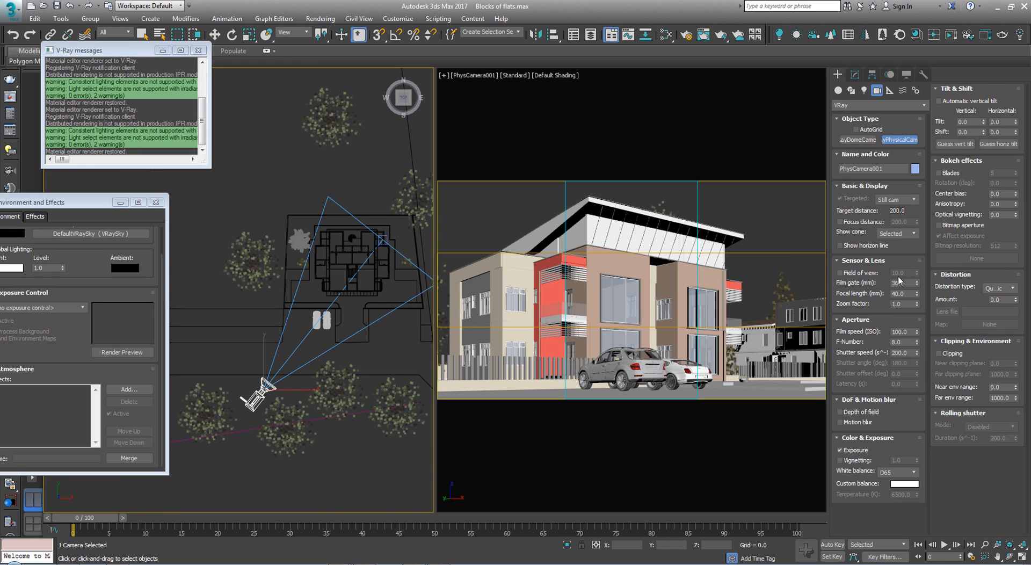
{"action": "left_click_drag", "start_coordinate": [234, 369], "coordinate": [334, 272]}
{"action": "right_click", "coordinate": [515, 194]}
{"action": "key", "text": "c"}
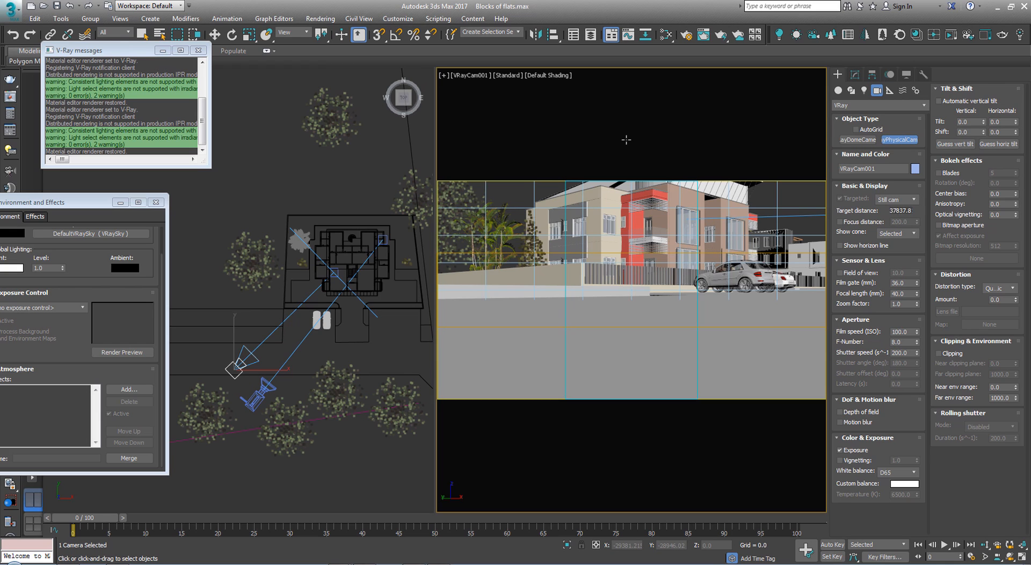
Step: Select the new camera's target and raise it to a height of about 4790 so the building's roof is in frame
{"action": "key", "text": "w"}
{"action": "left_click", "coordinate": [466, 77]}
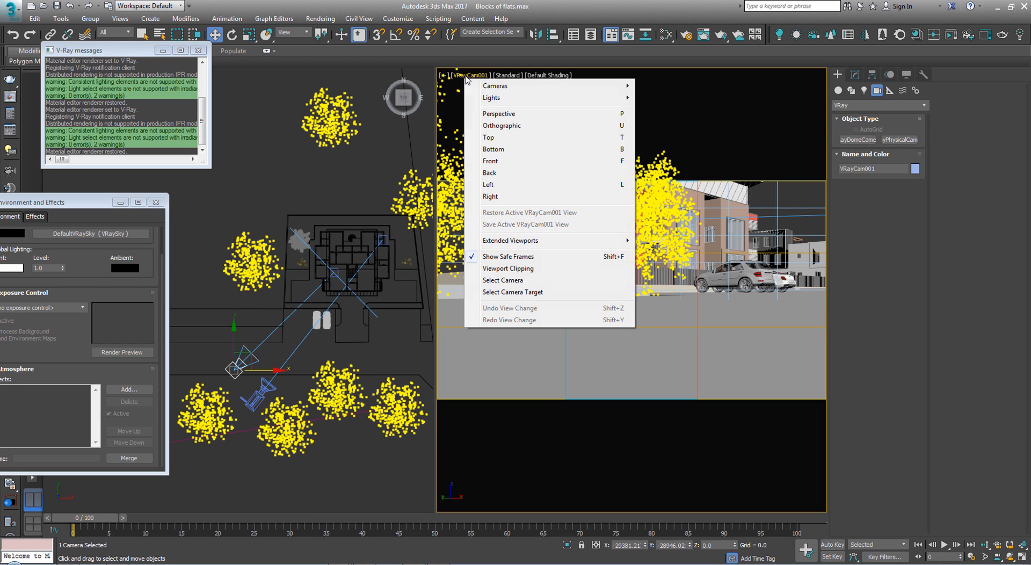
{"action": "left_click", "coordinate": [513, 291]}
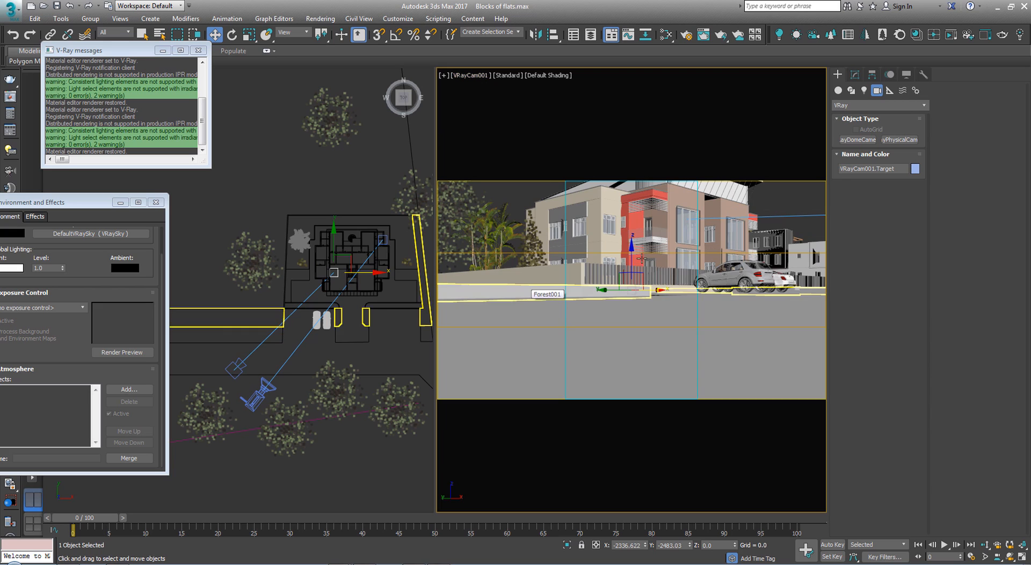
{"action": "left_click_drag", "start_coordinate": [631, 259], "coordinate": [650, 200]}
Step: Set the VRay camera's Z position to 600
{"action": "left_click", "coordinate": [235, 365]}
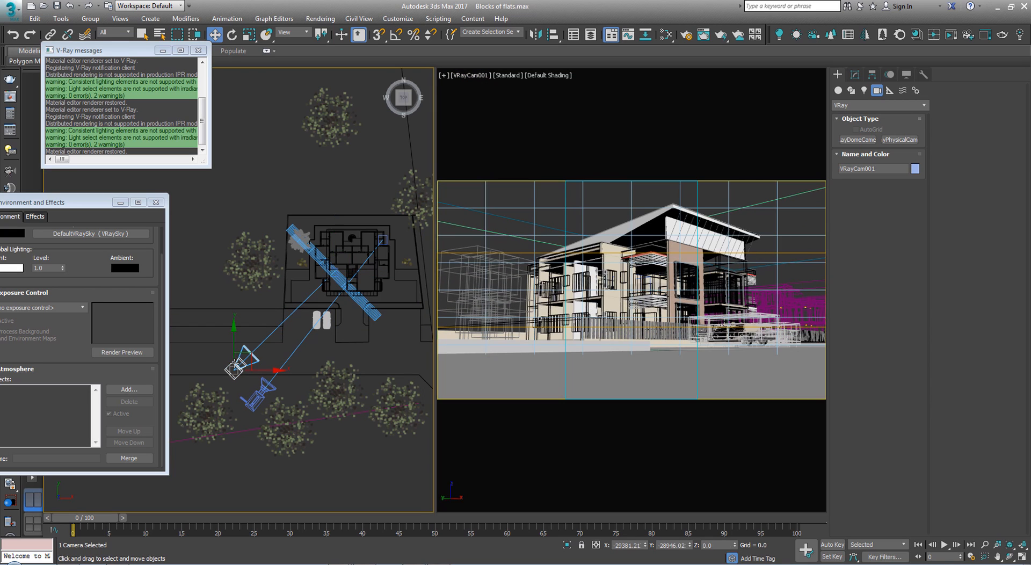
{"action": "left_click_drag", "start_coordinate": [715, 545], "coordinate": [664, 559]}
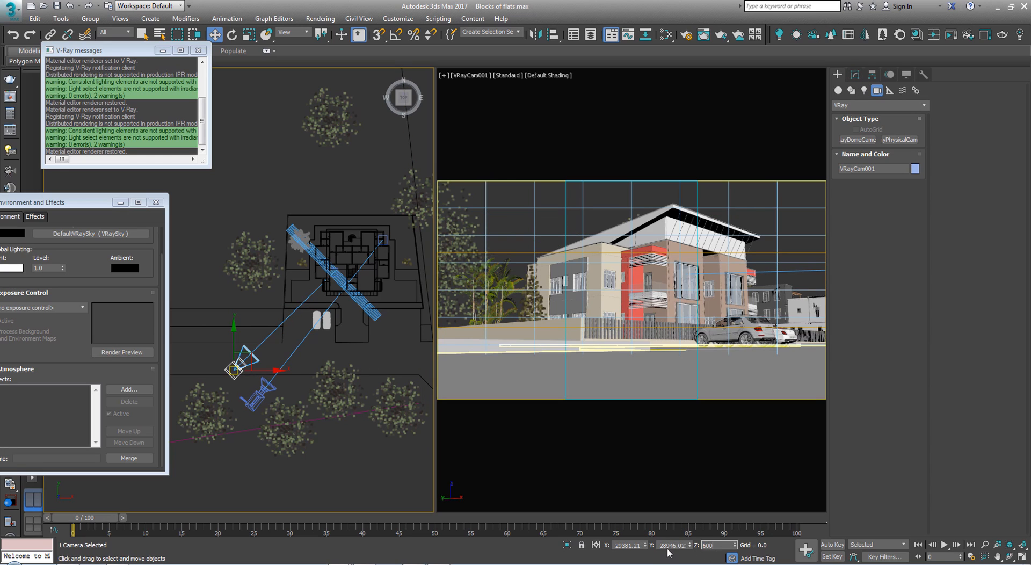
{"action": "type", "text": "600"}
{"action": "key", "text": "Return"}
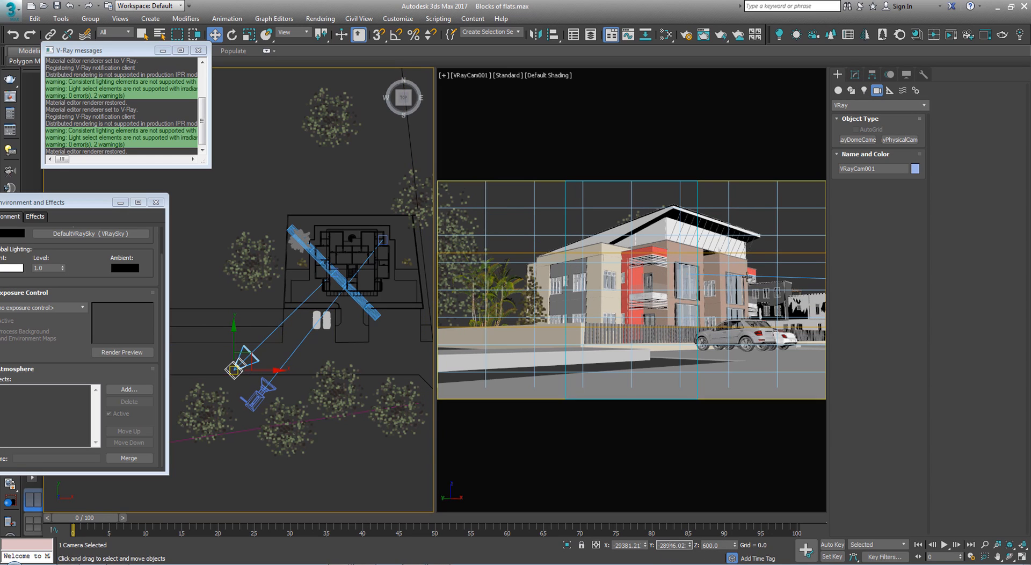
Step: Move the VRay camera's target along X to about 2717 and raise it by about 1072 to reframe the building
{"action": "left_click", "coordinate": [477, 75]}
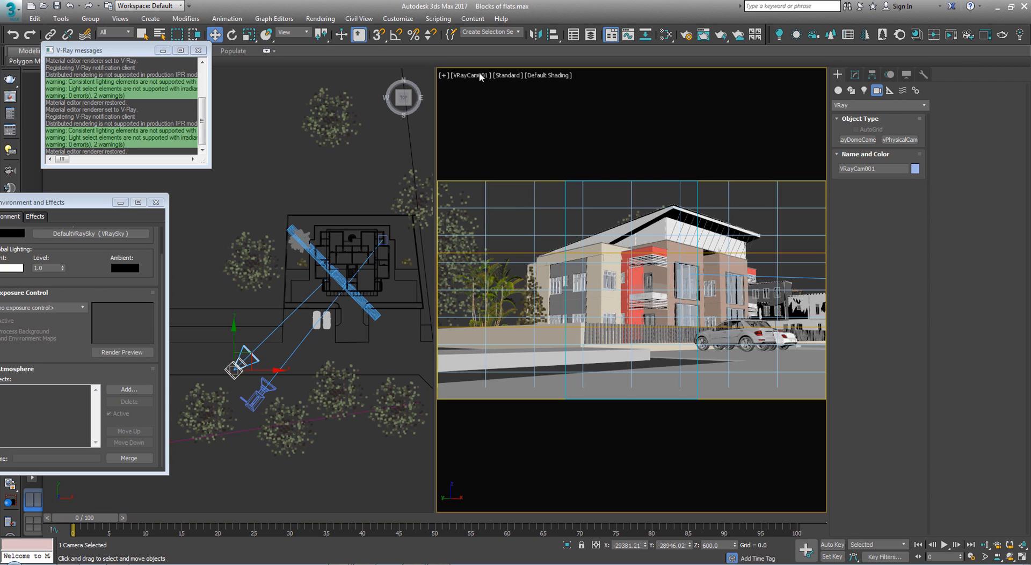
{"action": "left_click", "coordinate": [477, 73]}
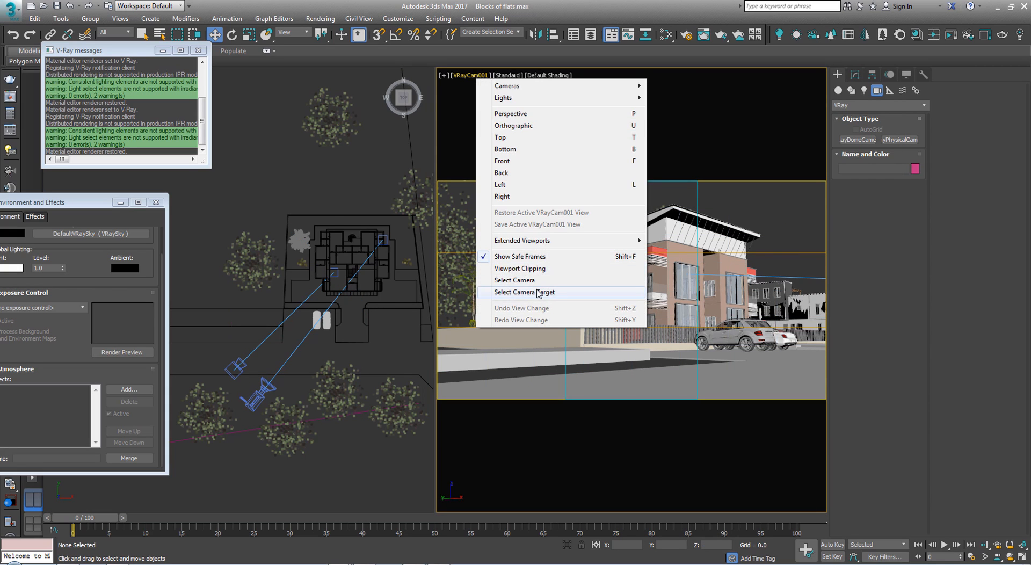
{"action": "left_click", "coordinate": [541, 307]}
{"action": "left_click_drag", "start_coordinate": [644, 293], "coordinate": [677, 295]}
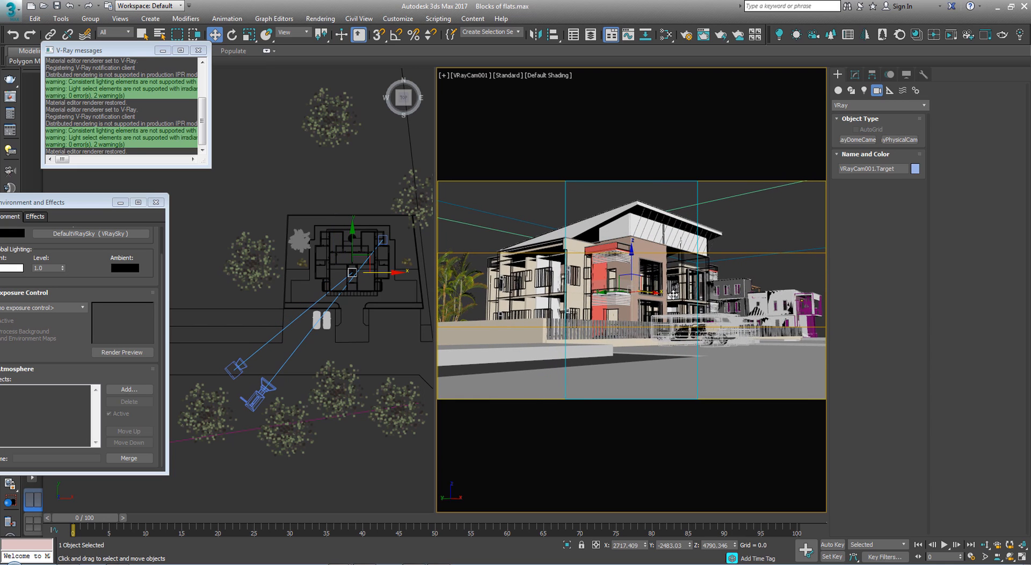
{"action": "left_click_drag", "start_coordinate": [631, 268], "coordinate": [632, 236]}
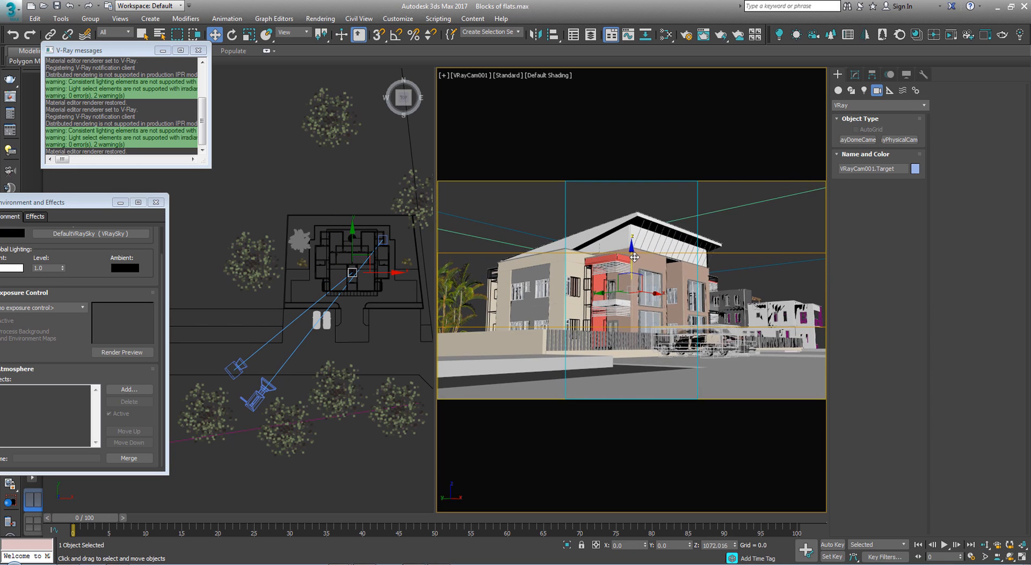
Step: Try a focal length of 45 mm on the VRay camera and settle on 50 mm
{"action": "left_click", "coordinate": [235, 366]}
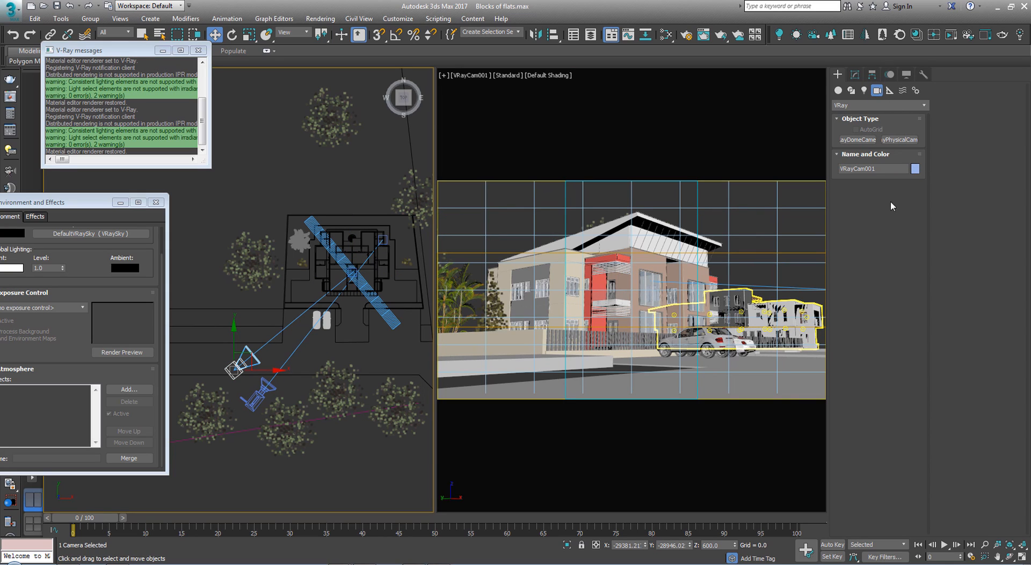
{"action": "left_click", "coordinate": [859, 73]}
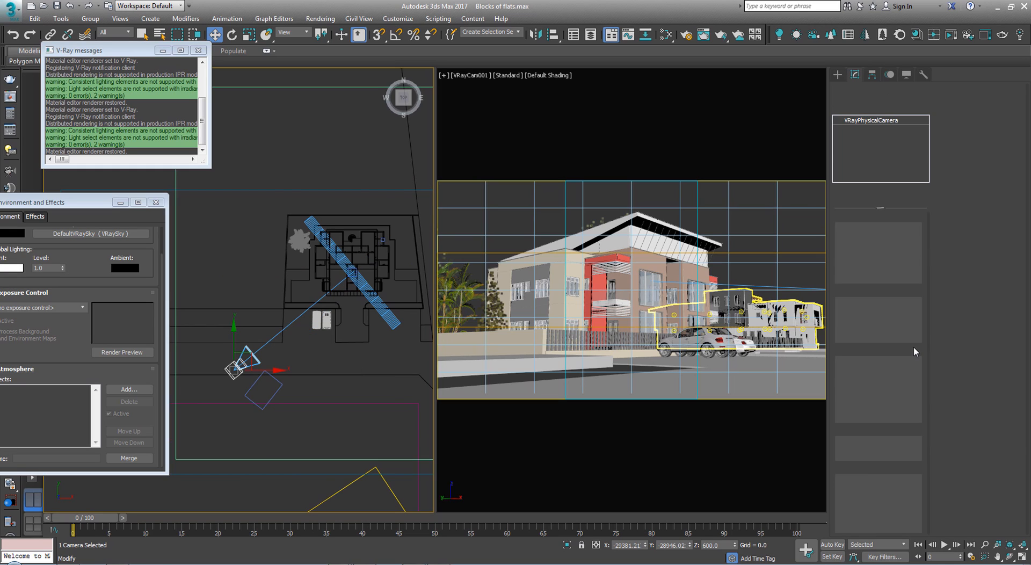
{"action": "double_click", "coordinate": [904, 325]}
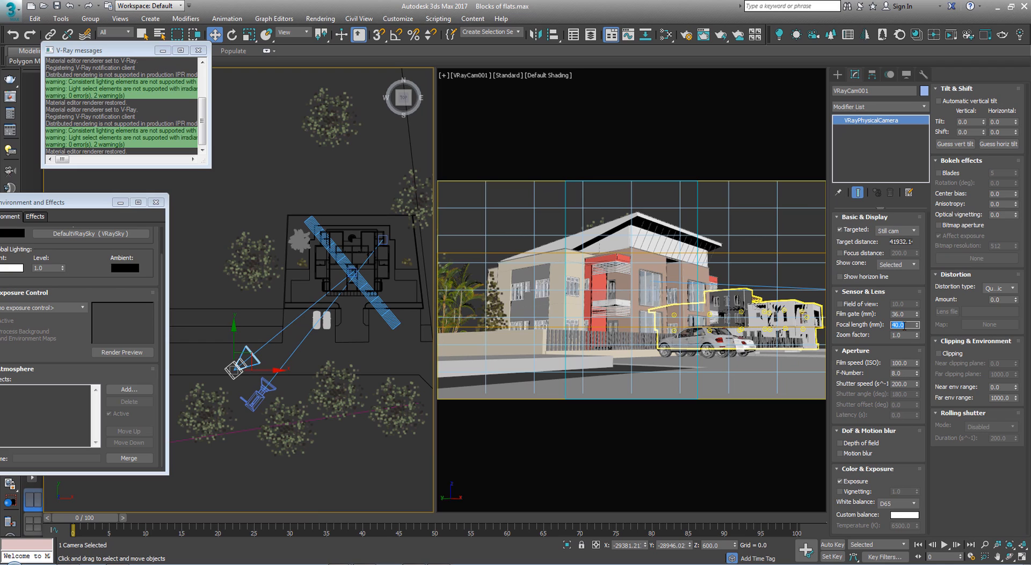
{"action": "type", "text": "45"}
{"action": "key", "text": "Return"}
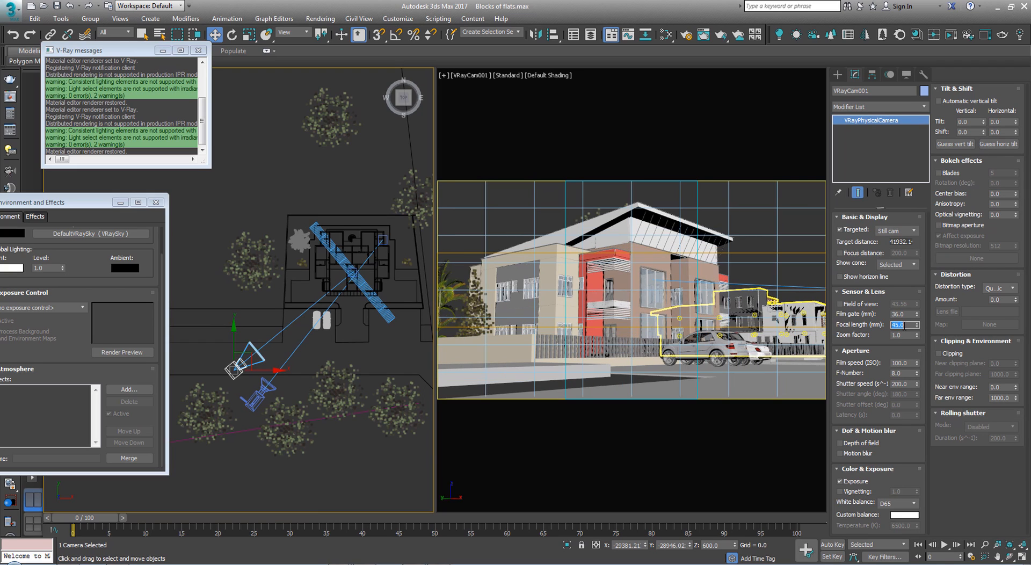
{"action": "type", "text": "50"}
{"action": "key", "text": "Return"}
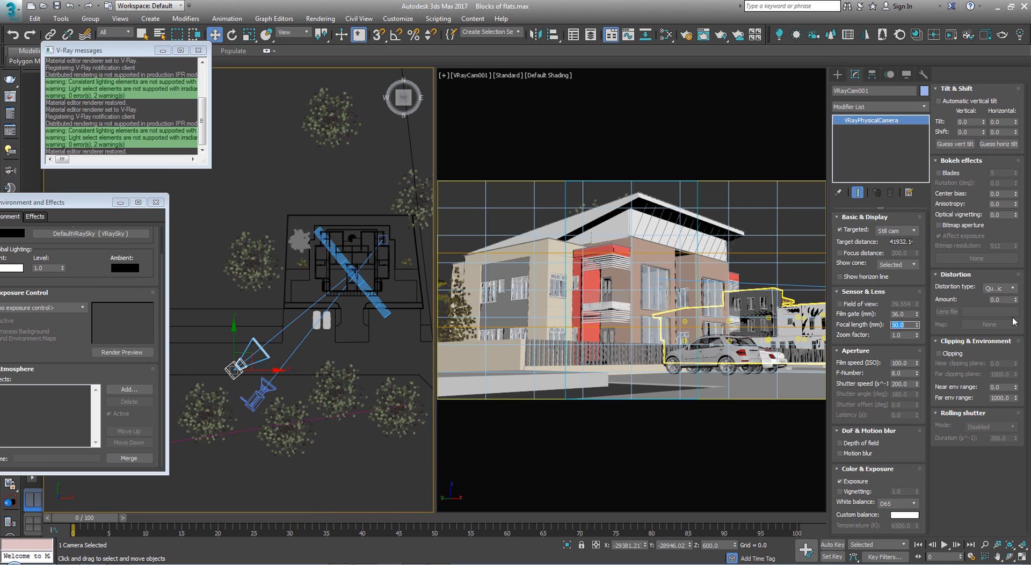
Step: Enable automatic vertical tilt on the VRay camera and raise its target slightly to recompose the view
{"action": "left_click", "coordinate": [955, 102]}
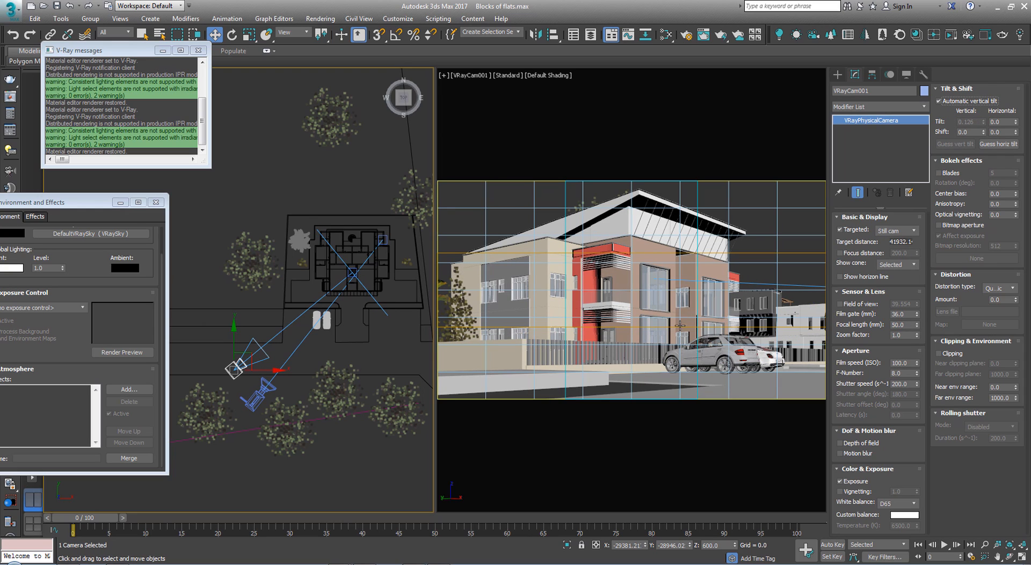
{"action": "left_click", "coordinate": [482, 77]}
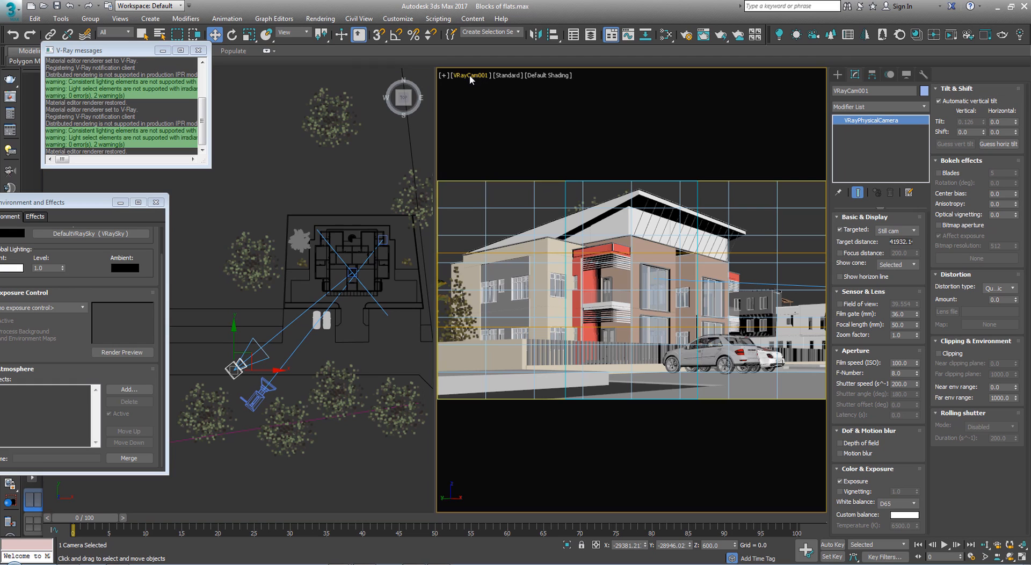
{"action": "left_click", "coordinate": [534, 293]}
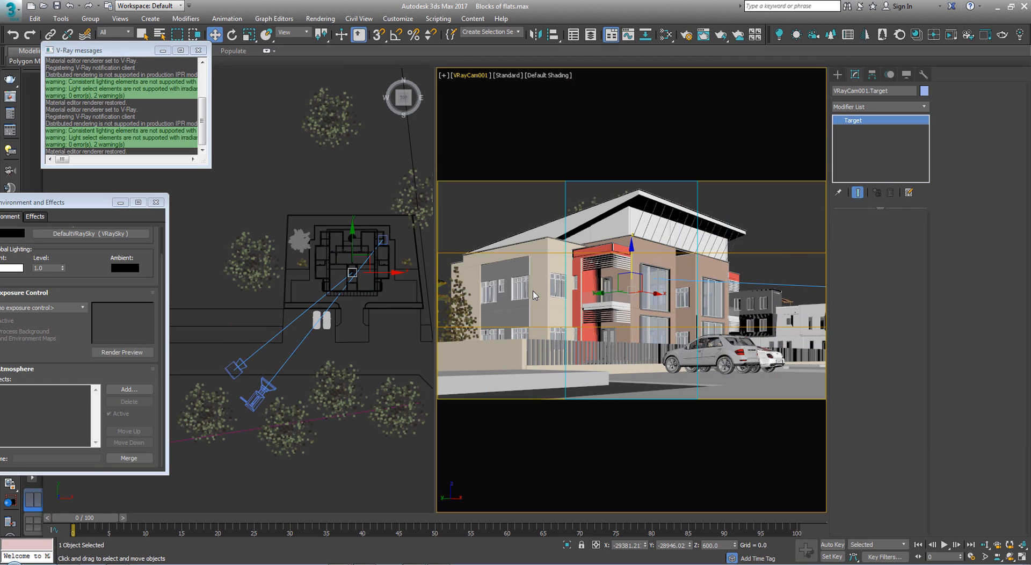
{"action": "left_click_drag", "start_coordinate": [631, 265], "coordinate": [633, 245]}
{"action": "left_click", "coordinate": [786, 240]}
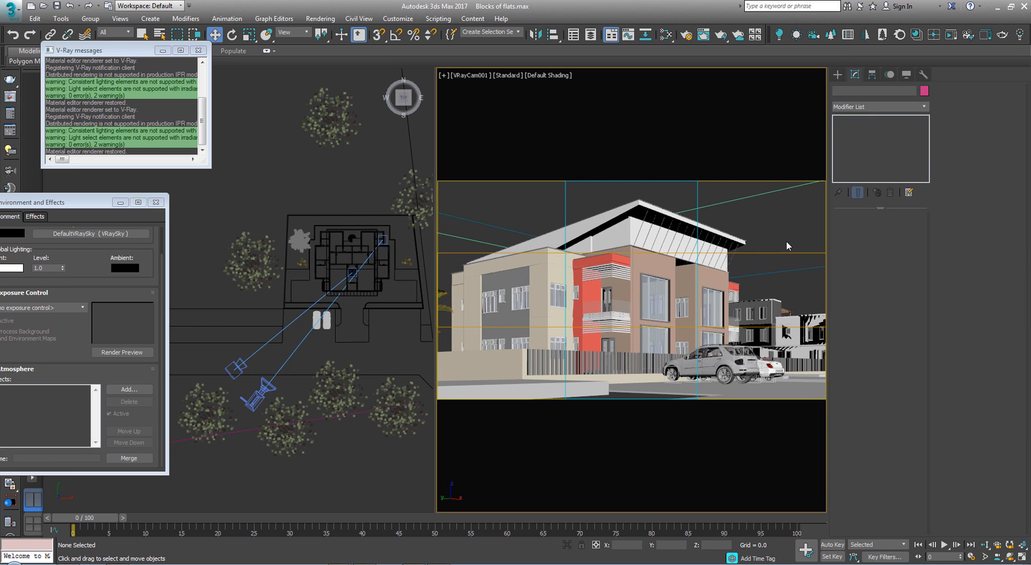
{"action": "left_click", "coordinate": [240, 368]}
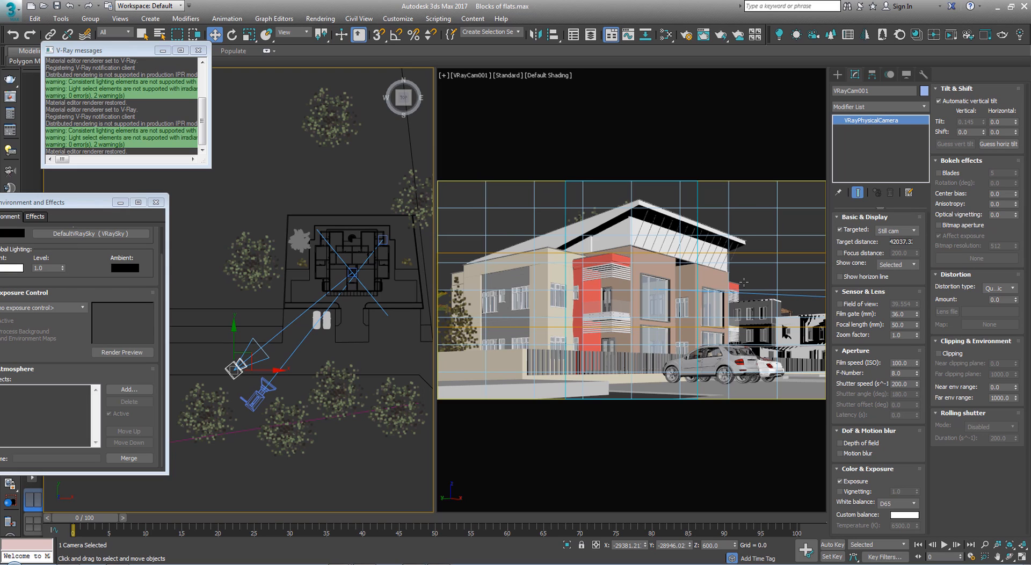
{"action": "left_click", "coordinate": [778, 288]}
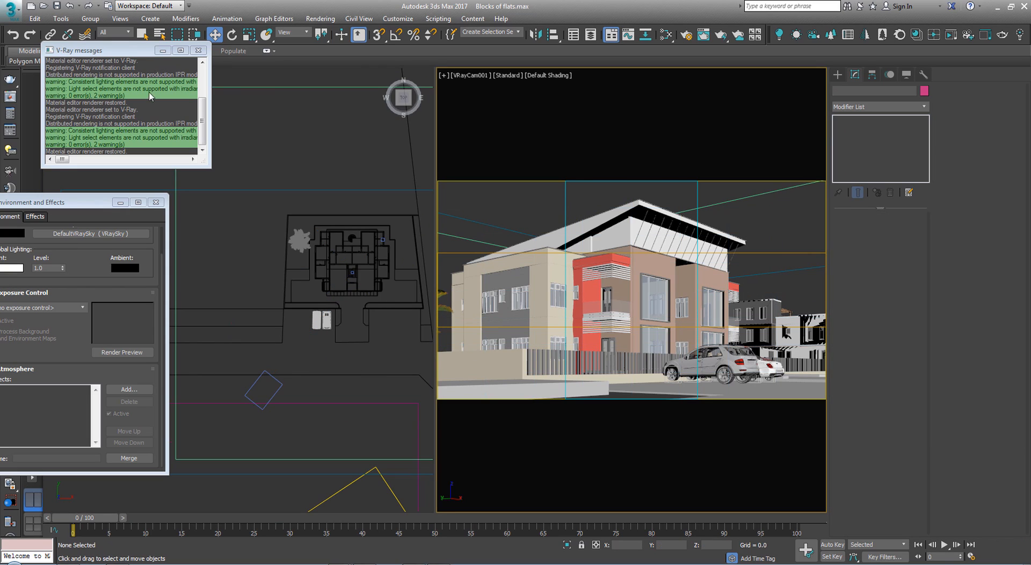
Step: Close the V-Ray messages, move the environment settings aside, open the V-Ray frame buffer and start interactive rendering of the VRay camera view
{"action": "left_click", "coordinate": [198, 50]}
{"action": "left_click_drag", "start_coordinate": [93, 207], "coordinate": [191, 188]}
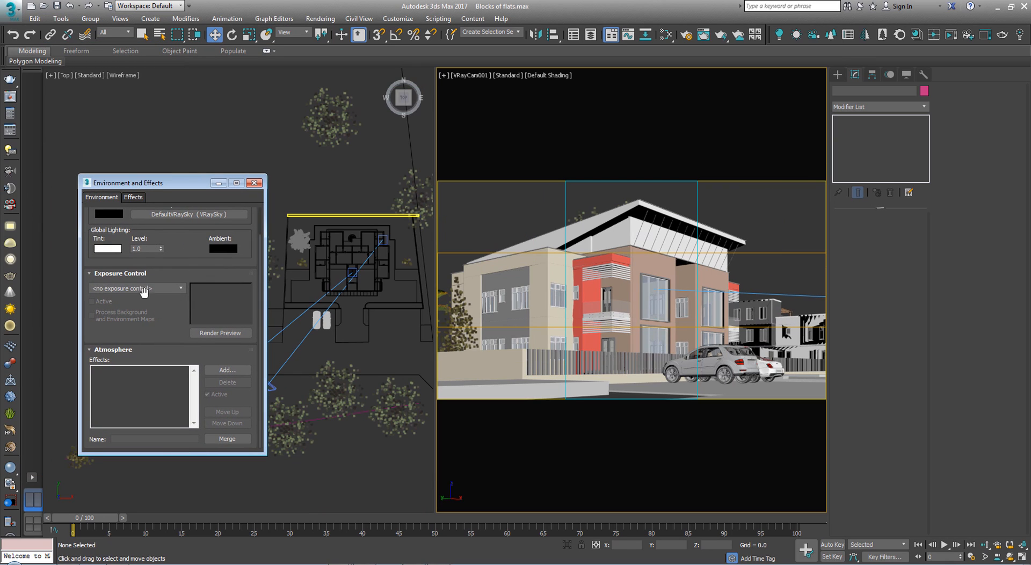
{"action": "left_click", "coordinate": [493, 216]}
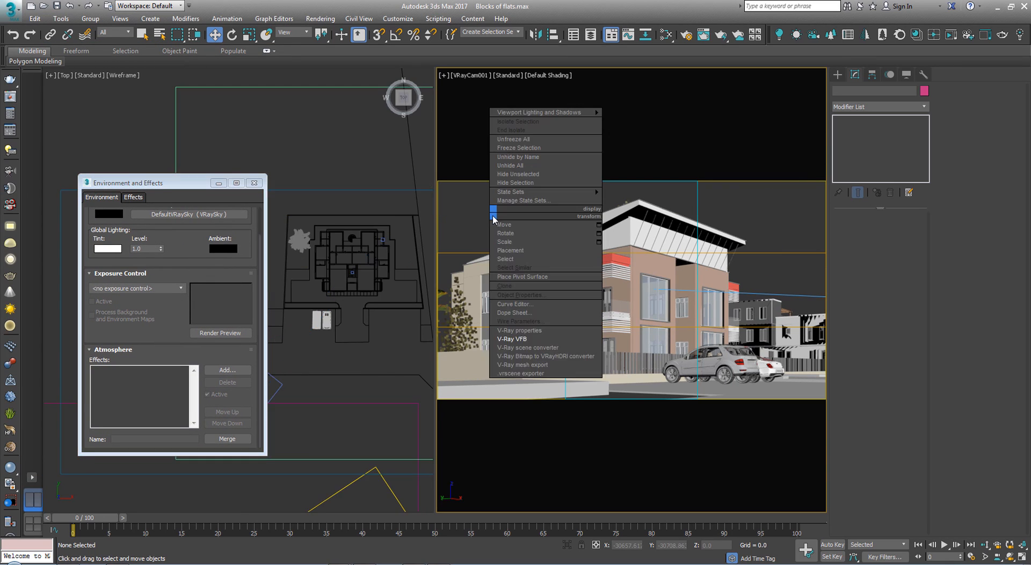
{"action": "left_click", "coordinate": [520, 339]}
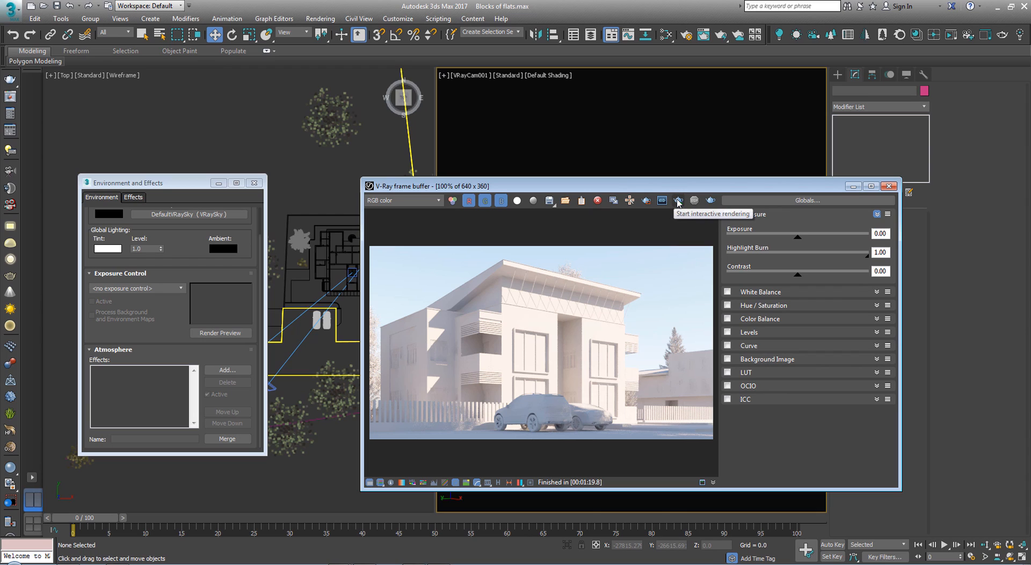
{"action": "left_click", "coordinate": [679, 201]}
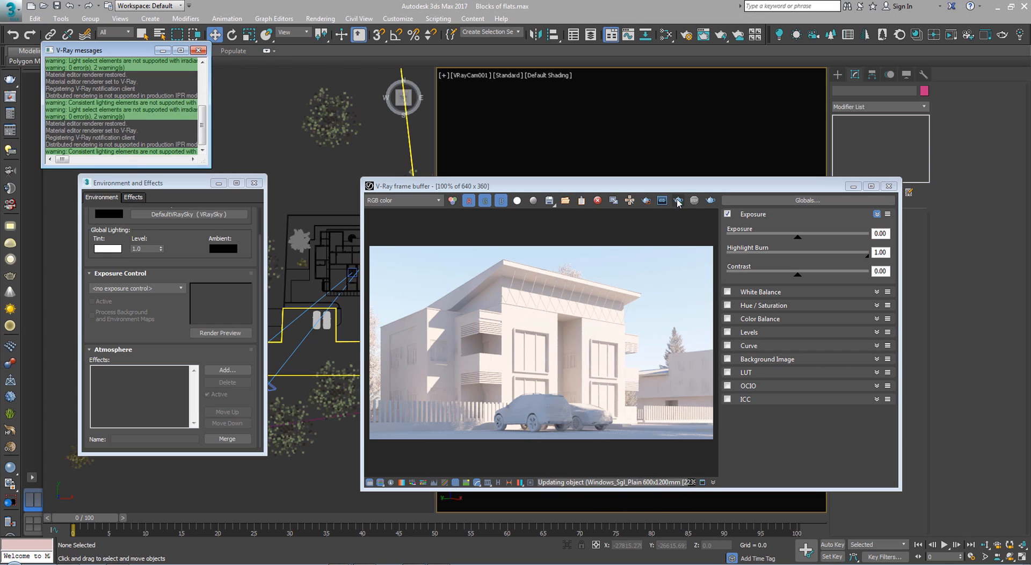
{"action": "left_click", "coordinate": [677, 200]}
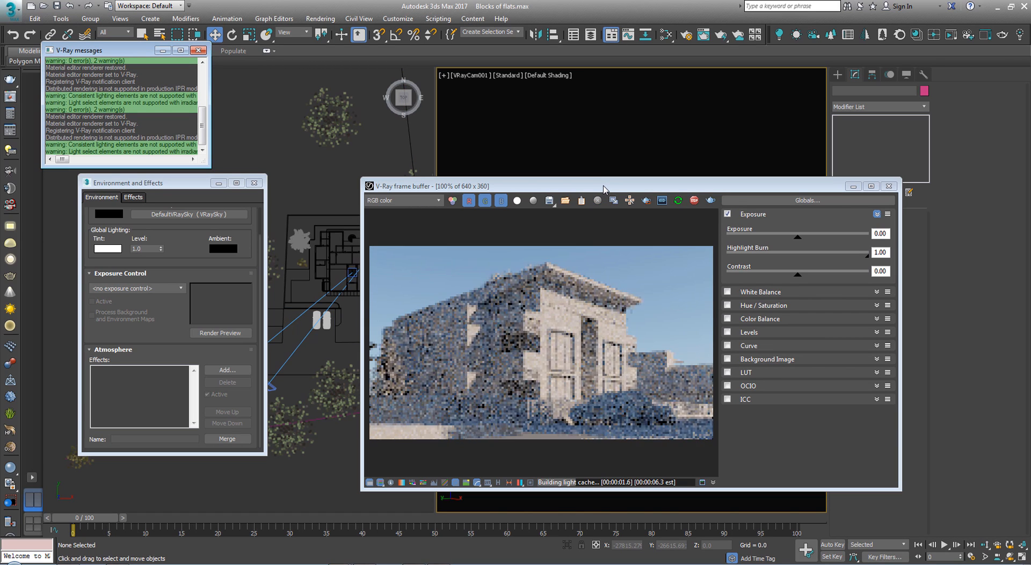
Step: Move the frame buffer aside, select the VRay camera, and try a shutter speed of 150 before setting it to 100
{"action": "left_click_drag", "start_coordinate": [603, 189], "coordinate": [328, 212]}
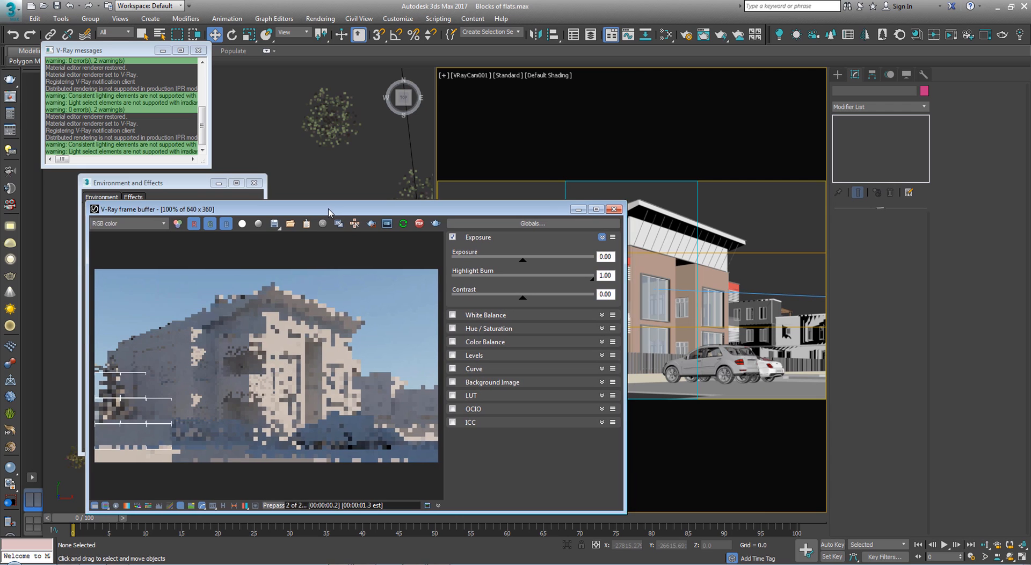
{"action": "left_click", "coordinate": [475, 77]}
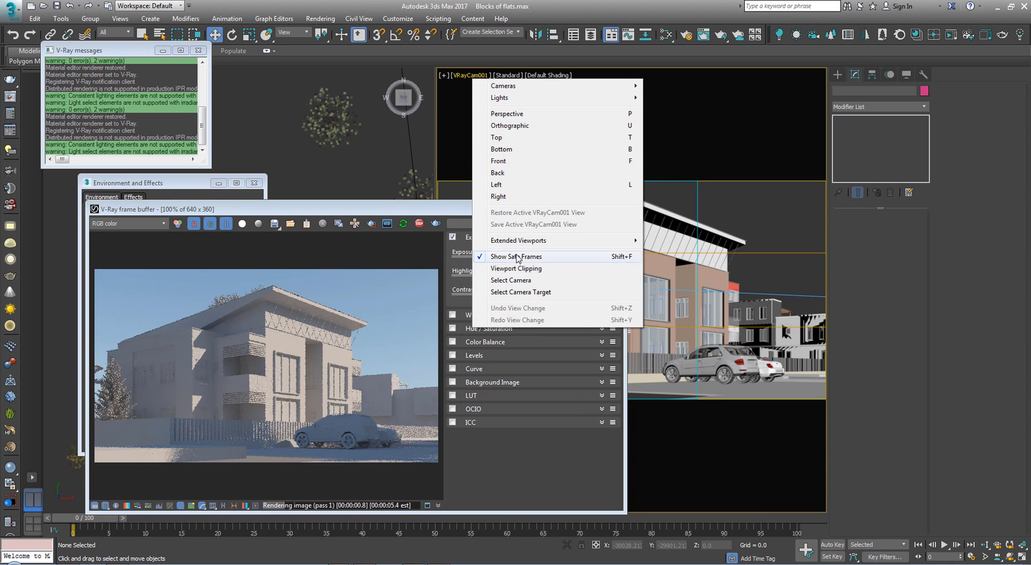
{"action": "left_click", "coordinate": [519, 280]}
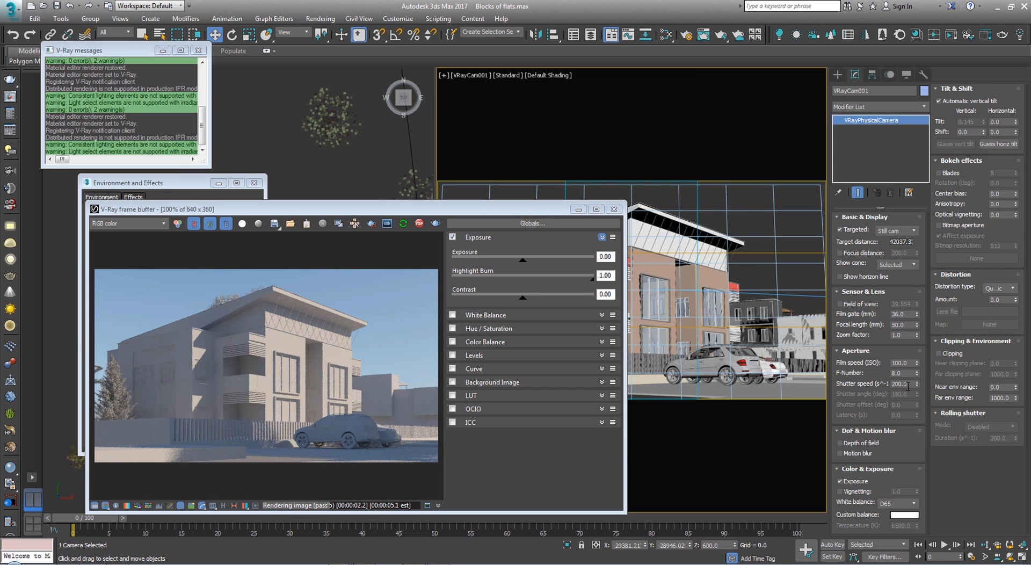
{"action": "left_click_drag", "start_coordinate": [909, 384], "coordinate": [860, 386]}
{"action": "type", "text": "150"}
{"action": "left_click", "coordinate": [908, 373]}
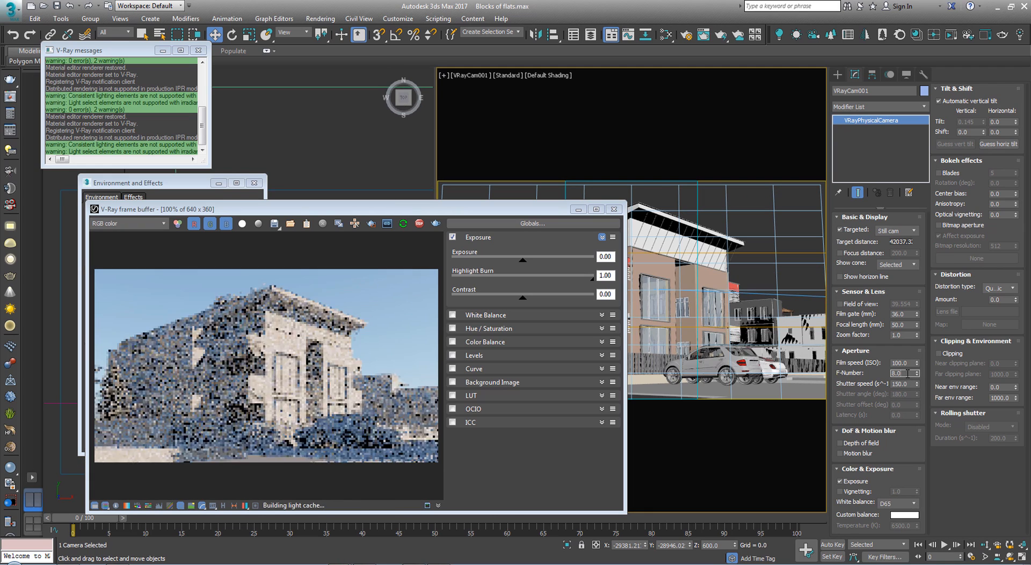
{"action": "double_click", "coordinate": [908, 383]}
{"action": "type", "text": "100"}
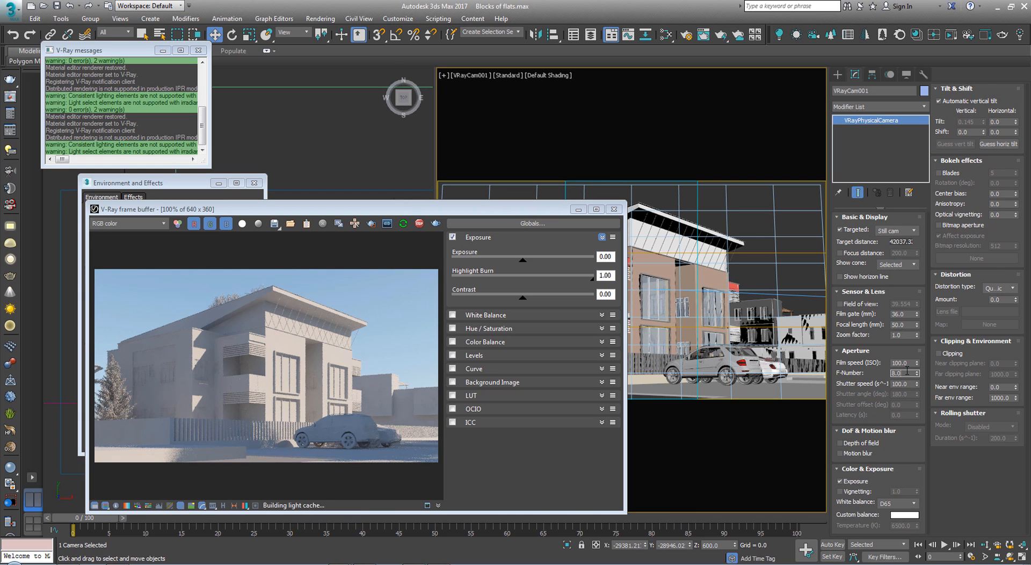
Step: Try the Daylight white balance on the VRay camera in the interactive render, and return it to D65
{"action": "left_click", "coordinate": [907, 372]}
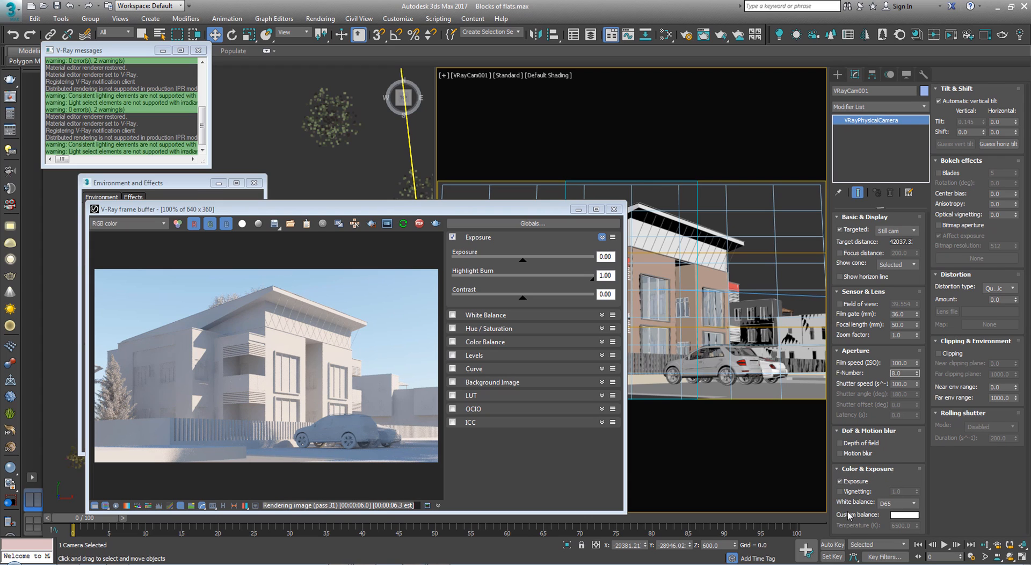
{"action": "left_click", "coordinate": [891, 506]}
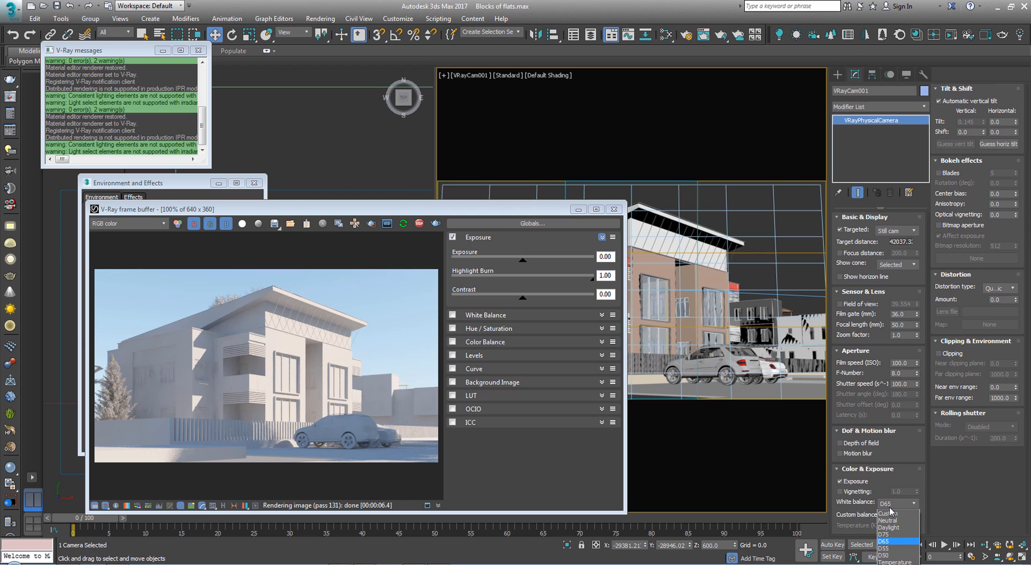
{"action": "left_click", "coordinate": [891, 511]}
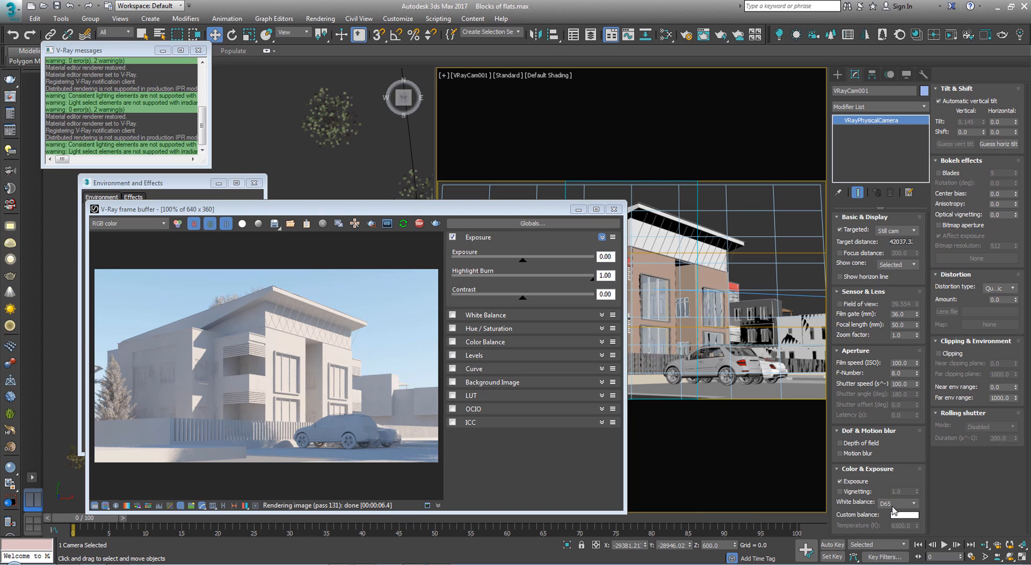
{"action": "left_click", "coordinate": [893, 507]}
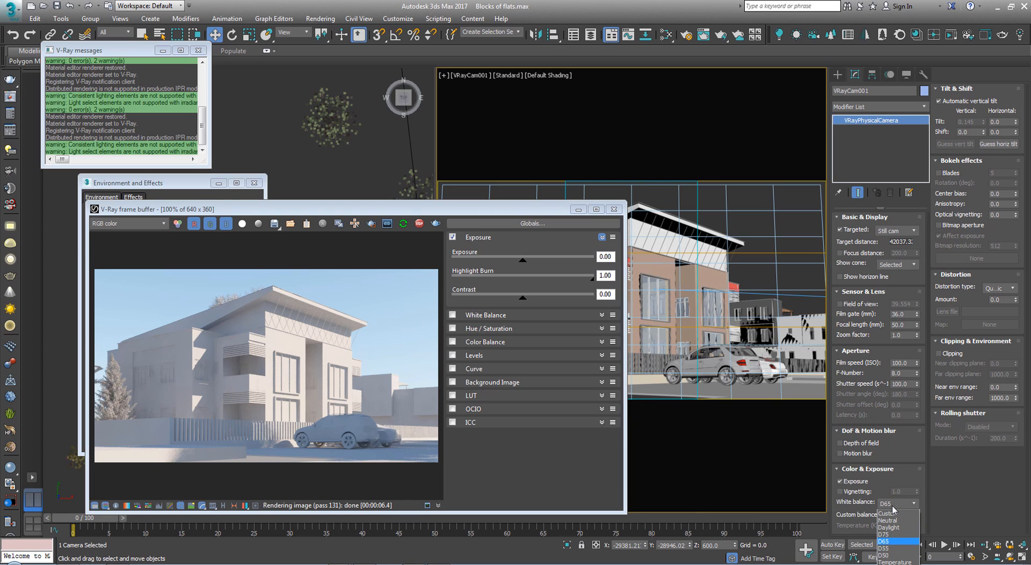
{"action": "left_click", "coordinate": [892, 528]}
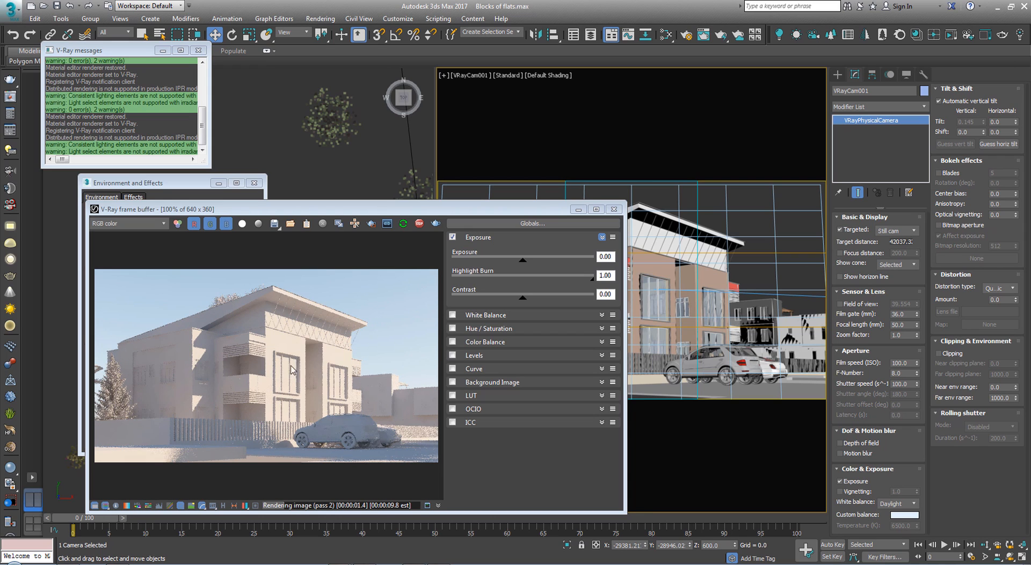
{"action": "left_click", "coordinate": [898, 504]}
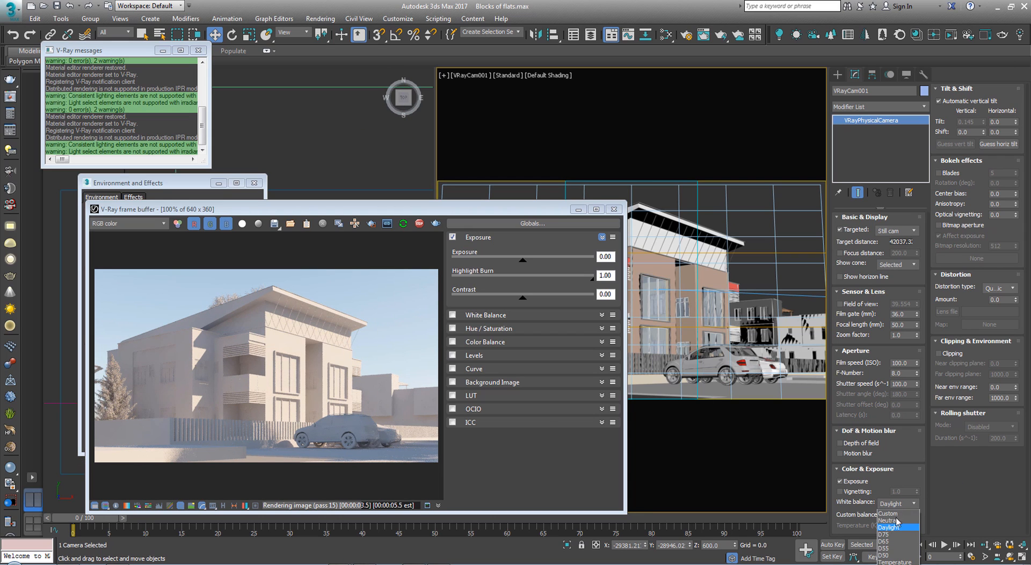
{"action": "left_click", "coordinate": [890, 542]}
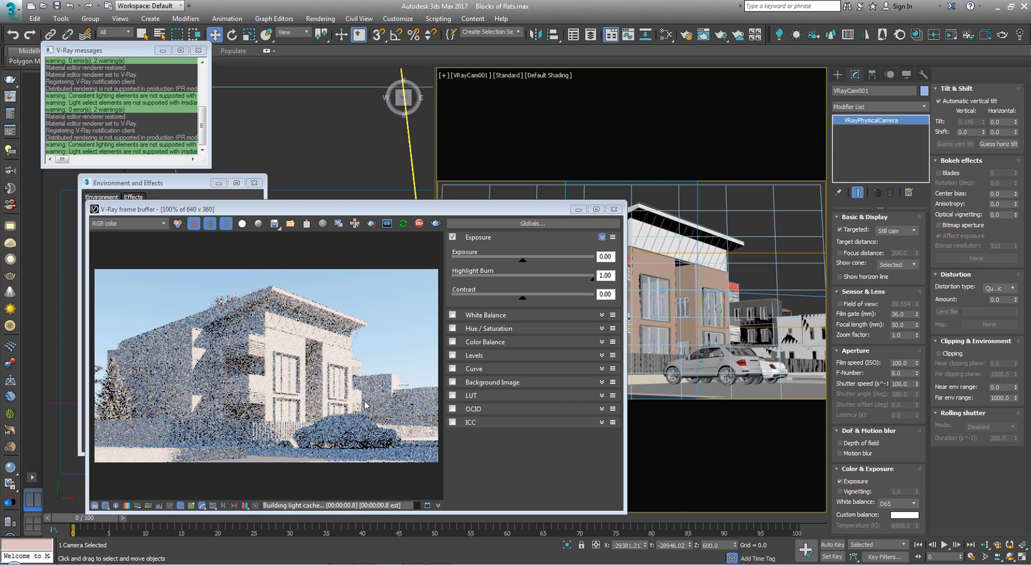
Step: Reposition the V-Ray frame buffer so that part of the environment settings behind it is uncovered
{"action": "mouse_move", "coordinate": [423, 209]}
{"action": "left_mouse_down"}
{"action": "mouse_move", "coordinate": [383, 181]}
{"action": "mouse_move", "coordinate": [419, 189]}
{"action": "left_mouse_up"}
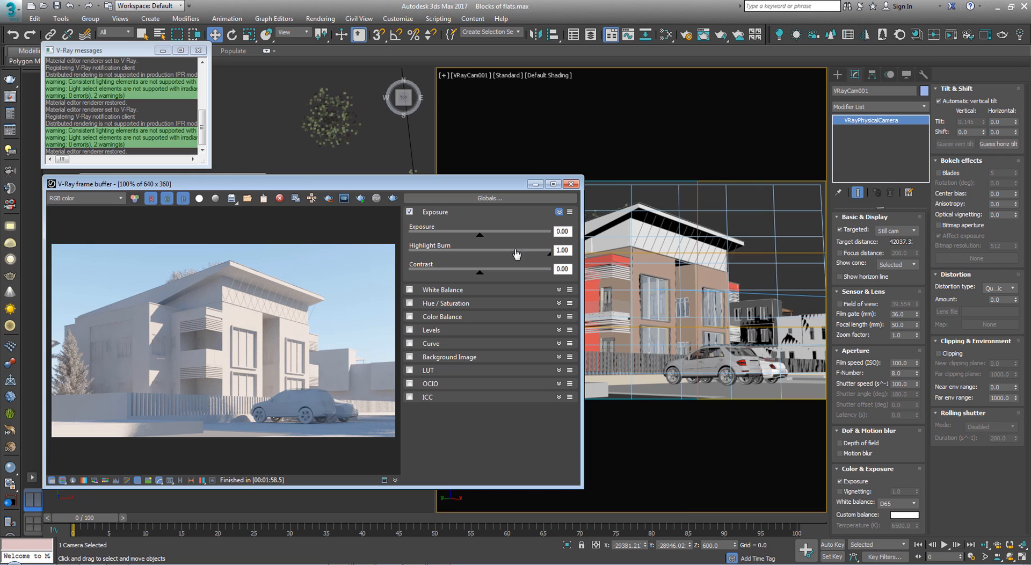
{"action": "left_click_drag", "start_coordinate": [310, 190], "coordinate": [375, 194]}
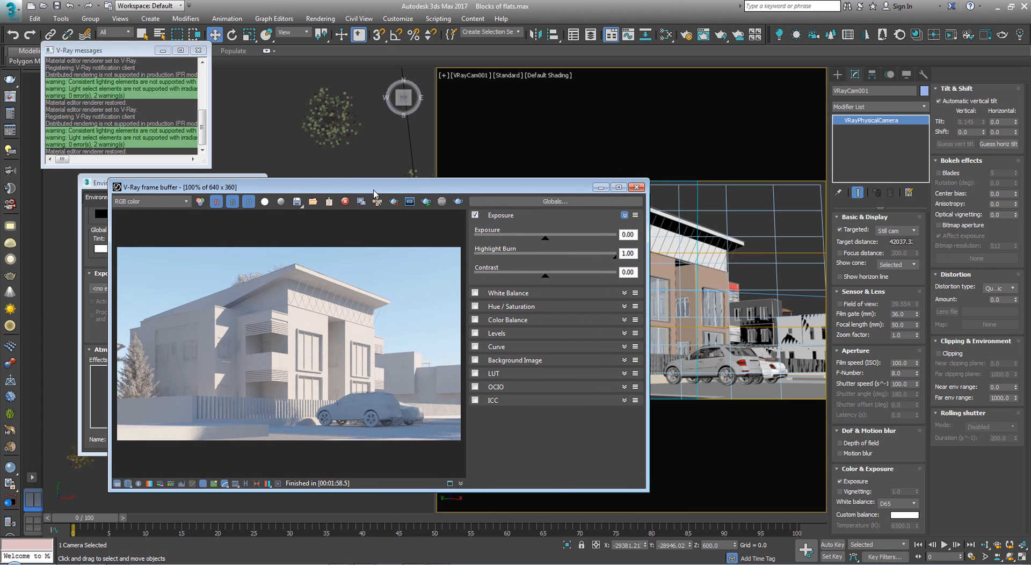